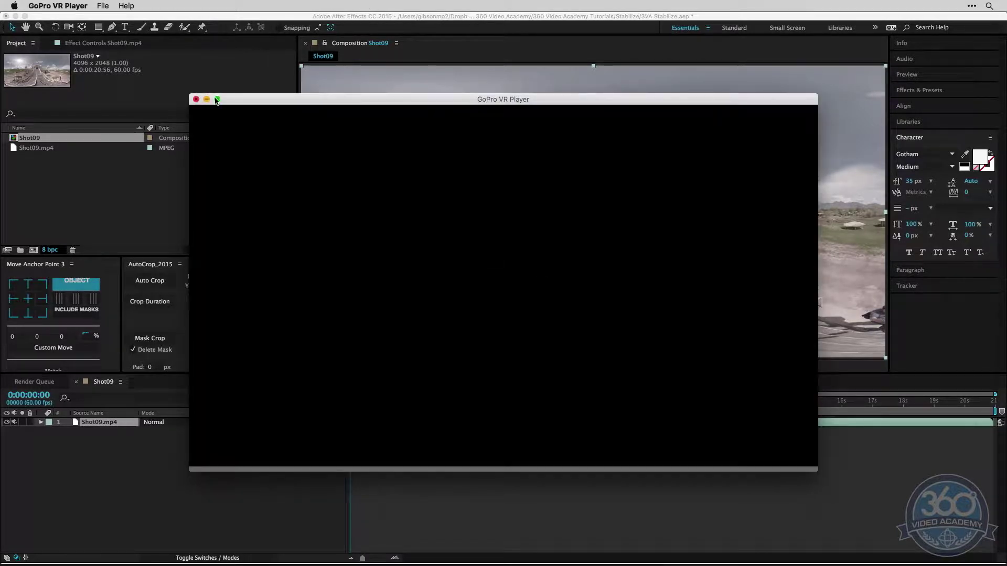
Look around the Shot09 360° footage at 0:00:16:50 in GoPro VR Player, inspecting the temple entrance and its surroundings, and close the player.
{"action": "mouse_move", "coordinate": [216, 101]}
{"action": "left_click_drag", "start_coordinate": [282, 104], "coordinate": [283, 95]}
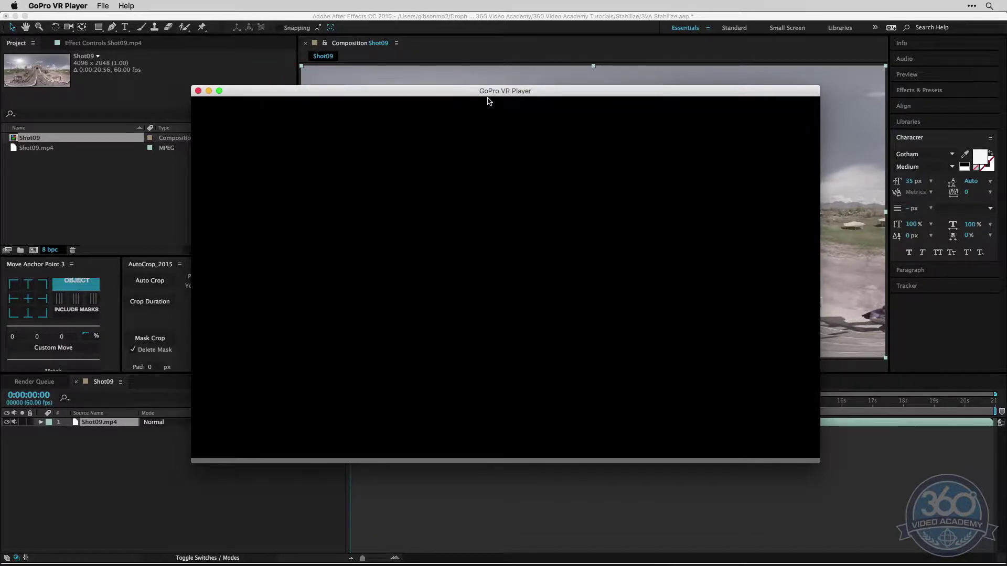
{"action": "left_click", "coordinate": [443, 506]}
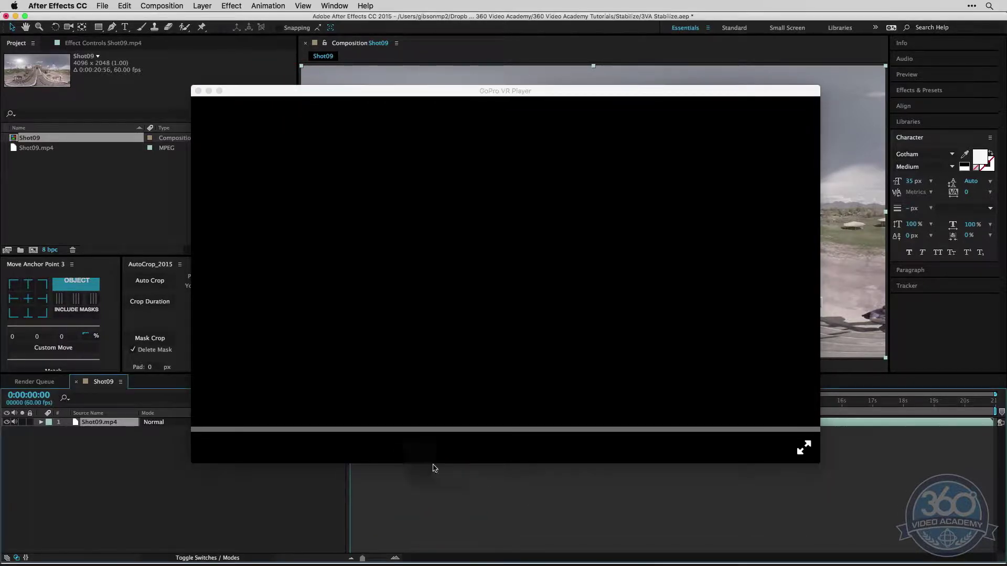
{"action": "left_click", "coordinate": [868, 405]}
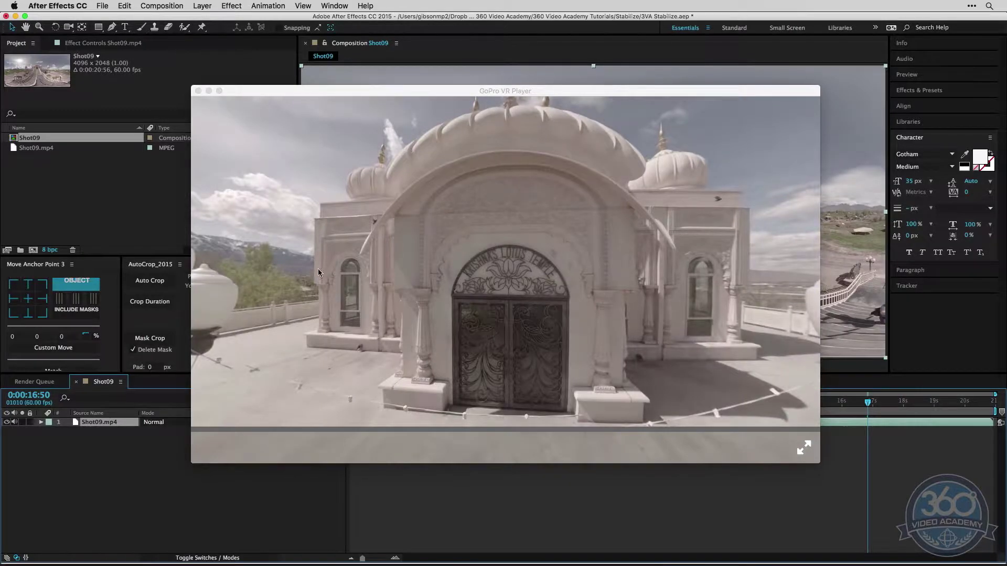
{"action": "left_click_drag", "start_coordinate": [317, 268], "coordinate": [472, 362]}
{"action": "left_click_drag", "start_coordinate": [365, 287], "coordinate": [483, 209]}
{"action": "left_click_drag", "start_coordinate": [546, 272], "coordinate": [409, 278]}
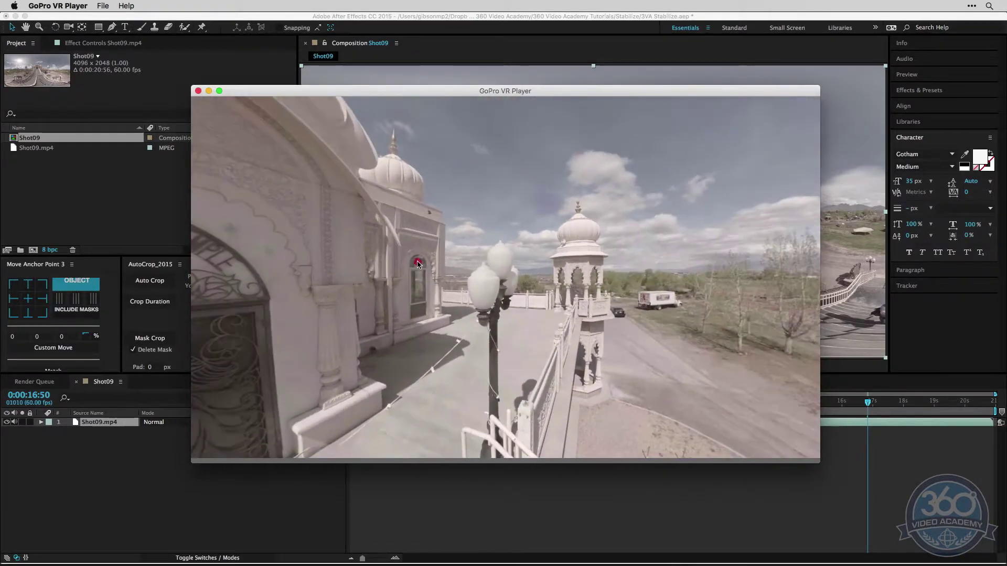
{"action": "left_click_drag", "start_coordinate": [509, 272], "coordinate": [678, 333]}
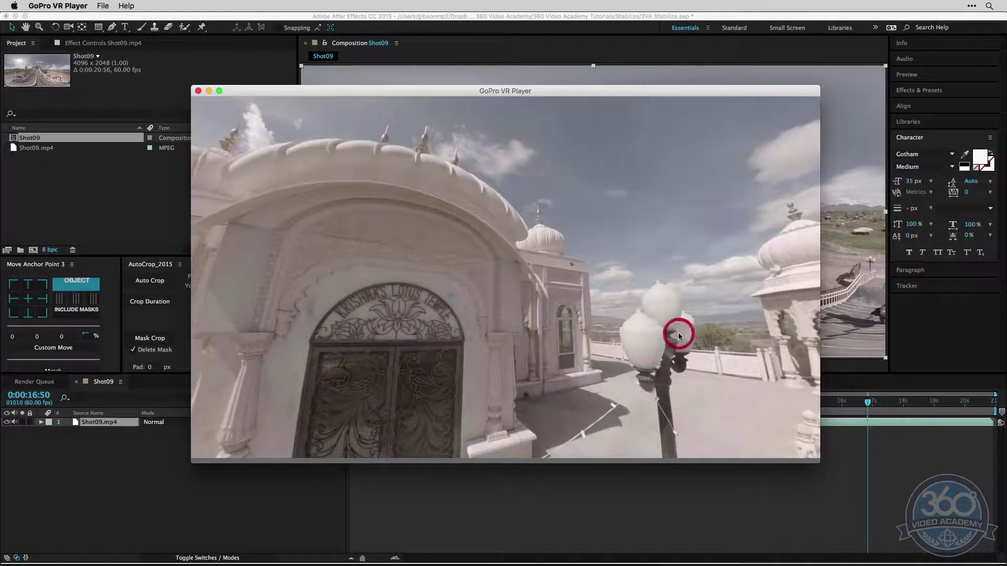
{"action": "left_click_drag", "start_coordinate": [427, 277], "coordinate": [510, 274]}
{"action": "left_click_drag", "start_coordinate": [380, 285], "coordinate": [288, 256]}
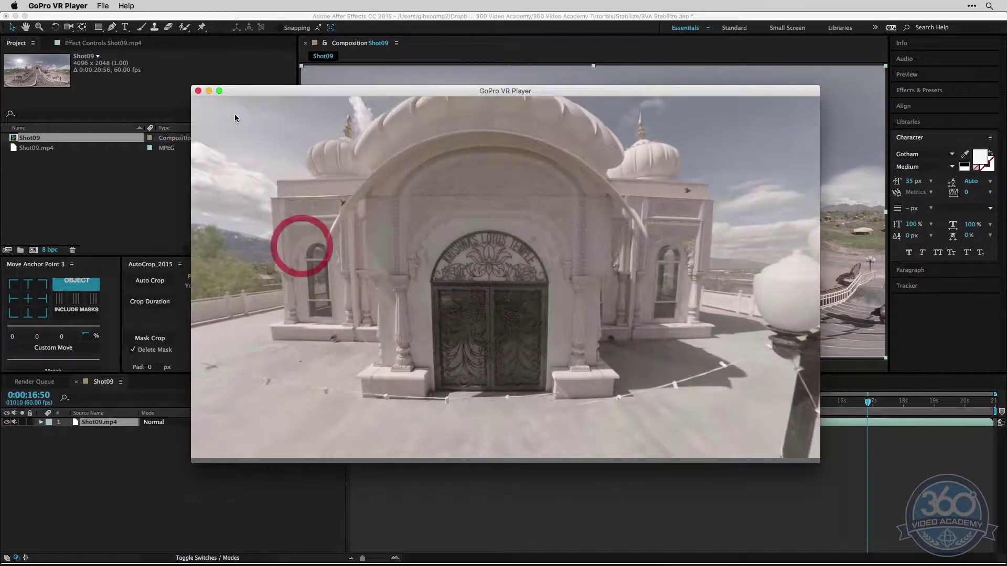
{"action": "left_click", "coordinate": [199, 91]}
Set the Shot09 work area from 0:00:01:45 to 0:00:05:23 and trim the composition to it.
{"action": "left_click", "coordinate": [642, 460]}
{"action": "mouse_move", "coordinate": [558, 402]}
{"action": "left_mouse_down"}
{"action": "mouse_move", "coordinate": [366, 403]}
{"action": "mouse_move", "coordinate": [429, 403]}
{"action": "mouse_move", "coordinate": [404, 404]}
{"action": "left_mouse_up"}
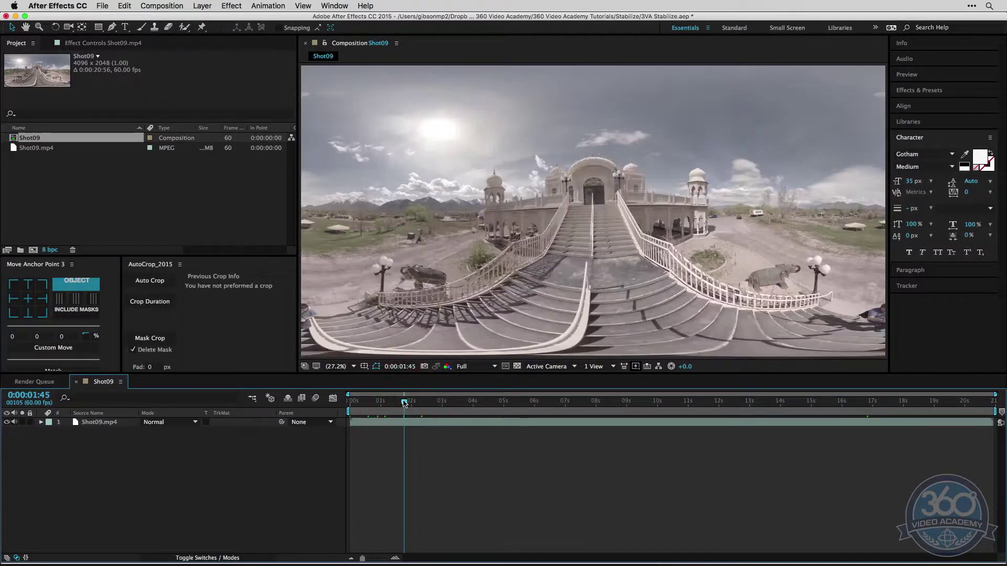
{"action": "key", "text": "b"}
{"action": "left_click", "coordinate": [514, 403]}
{"action": "key", "text": "n"}
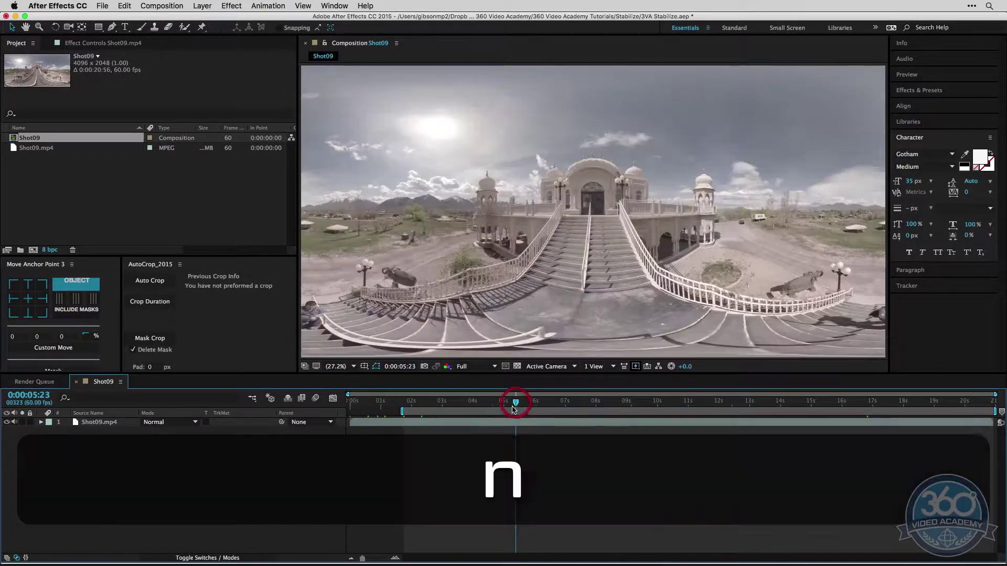
{"action": "right_click", "coordinate": [449, 412]}
{"action": "left_click", "coordinate": [522, 445]}
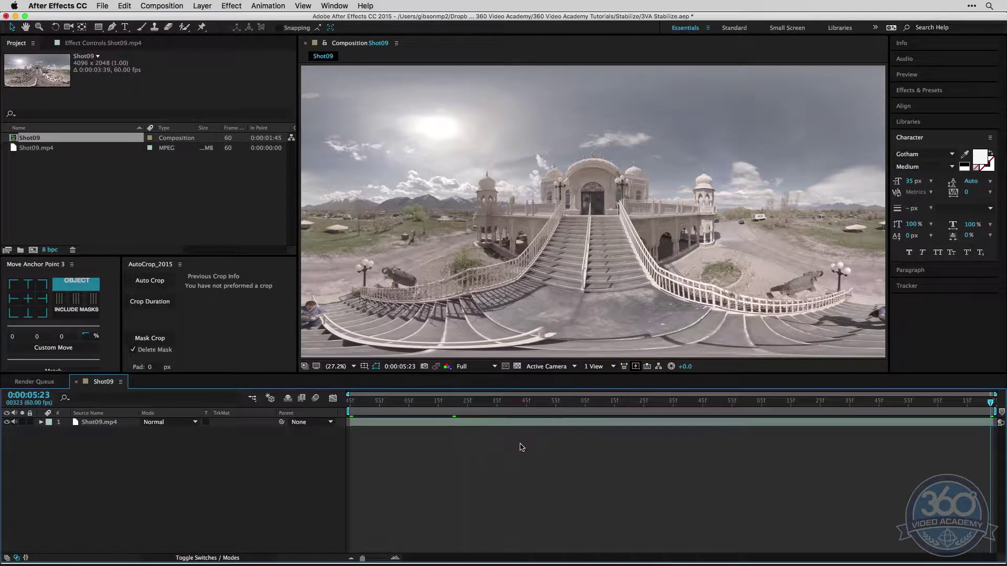
Preview the trimmed Shot09 composition from its start to check the camera shake.
{"action": "left_click", "coordinate": [608, 458]}
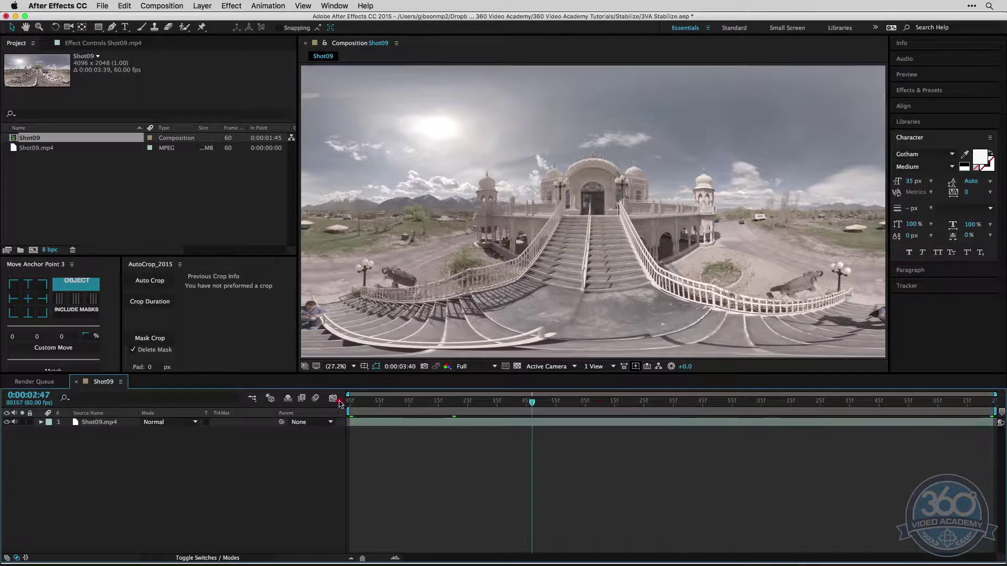
{"action": "key", "text": "Home"}
{"action": "left_click", "coordinate": [561, 464]}
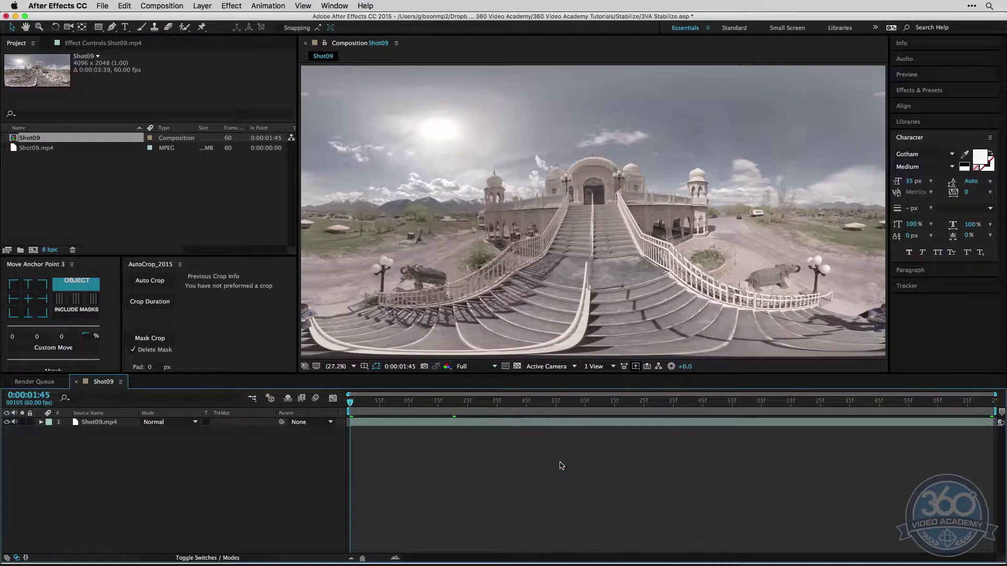
{"action": "key", "text": "space"}
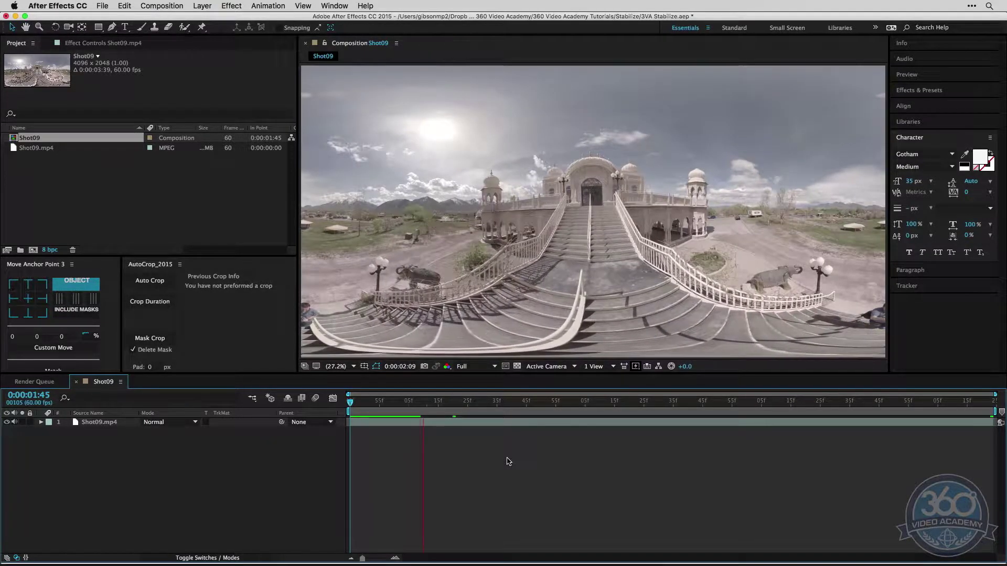
{"action": "key", "text": "space"}
{"action": "key", "text": "space"}
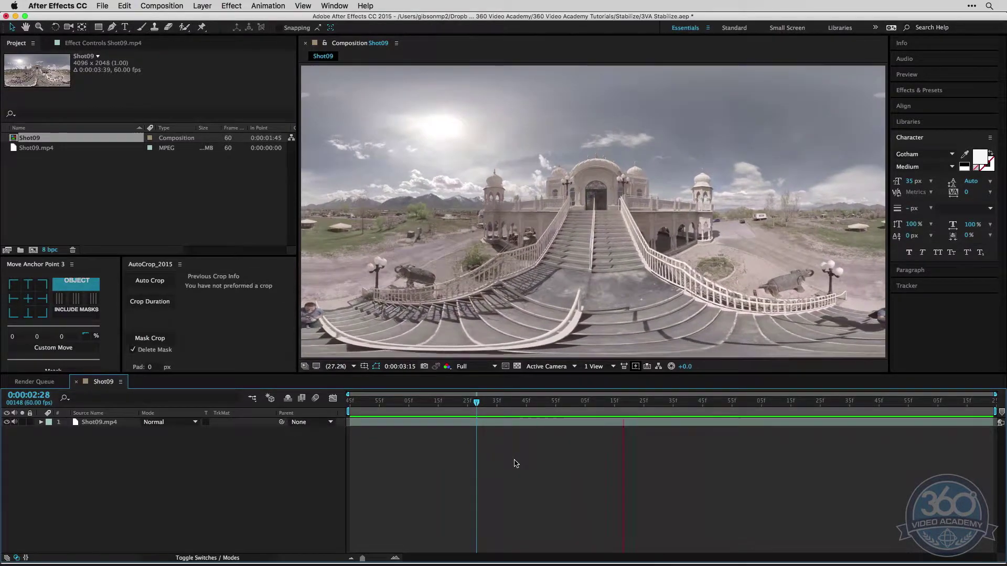
{"action": "key", "text": "space"}
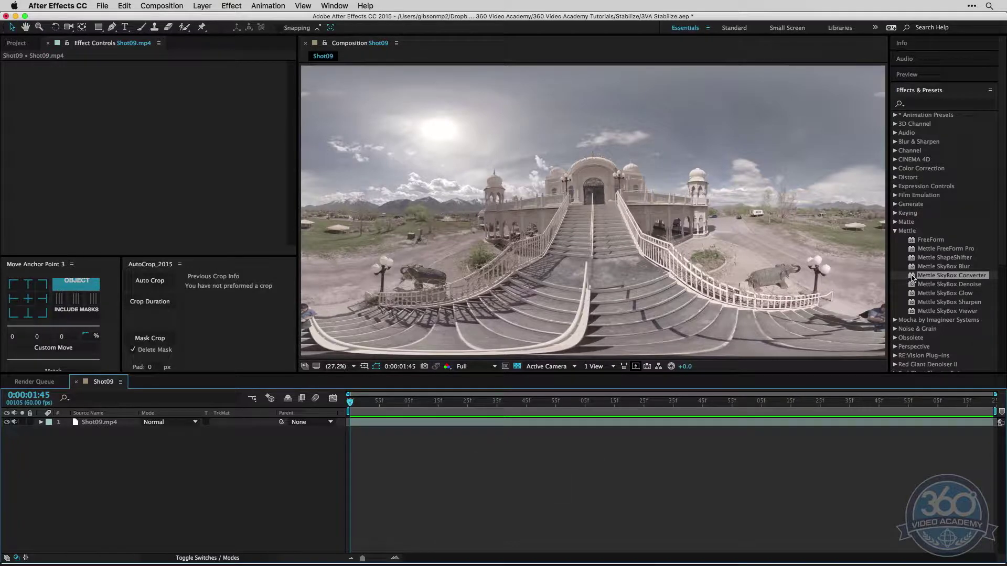
Apply the Mettle SkyBox Converter effect to the Shot09.mp4 layer and set its output to Cube-map.
{"action": "left_click_drag", "start_coordinate": [912, 278], "coordinate": [644, 261]}
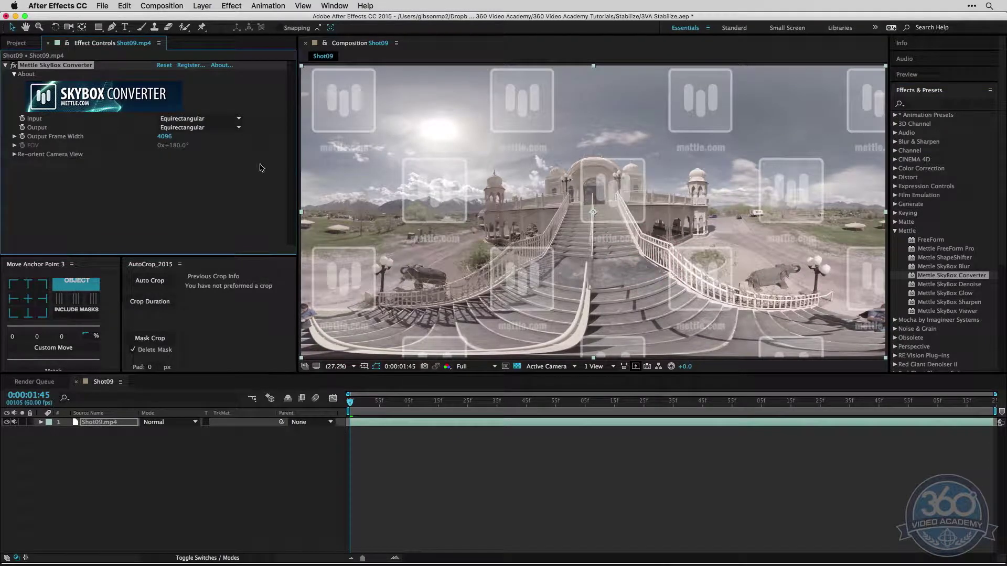
{"action": "left_click", "coordinate": [184, 127]}
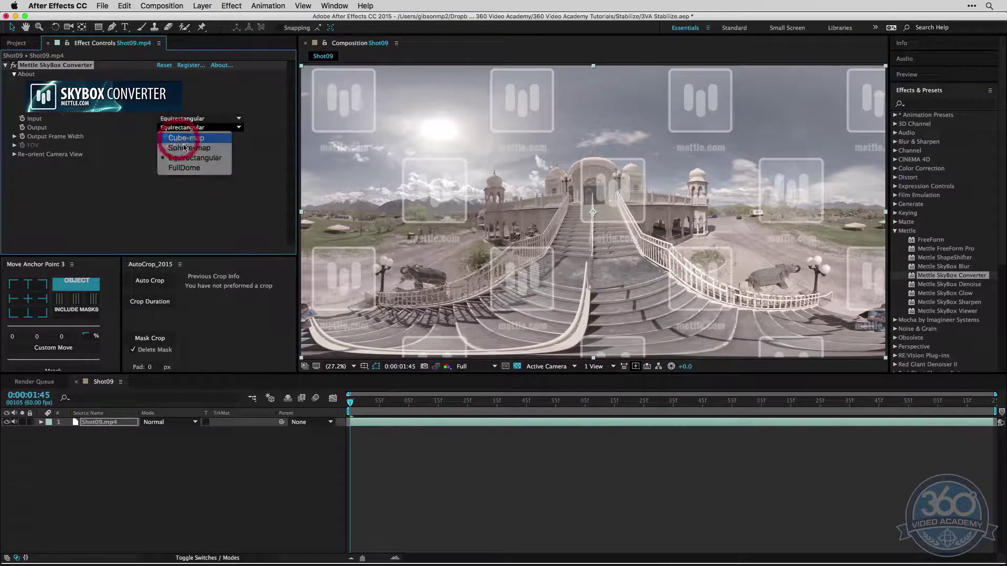
{"action": "left_click", "coordinate": [185, 140]}
{"action": "left_click", "coordinate": [401, 405]}
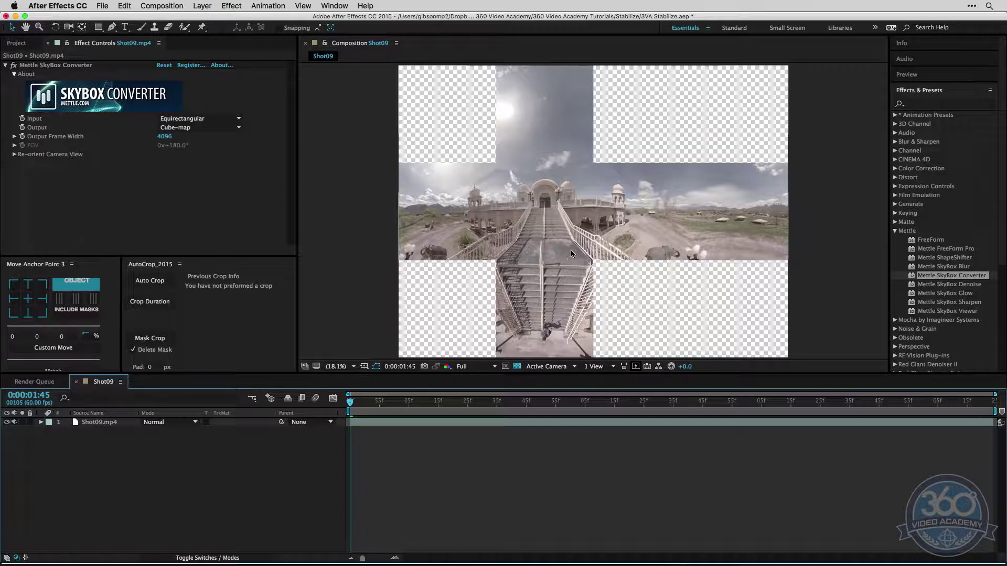
{"action": "left_click", "coordinate": [547, 219]}
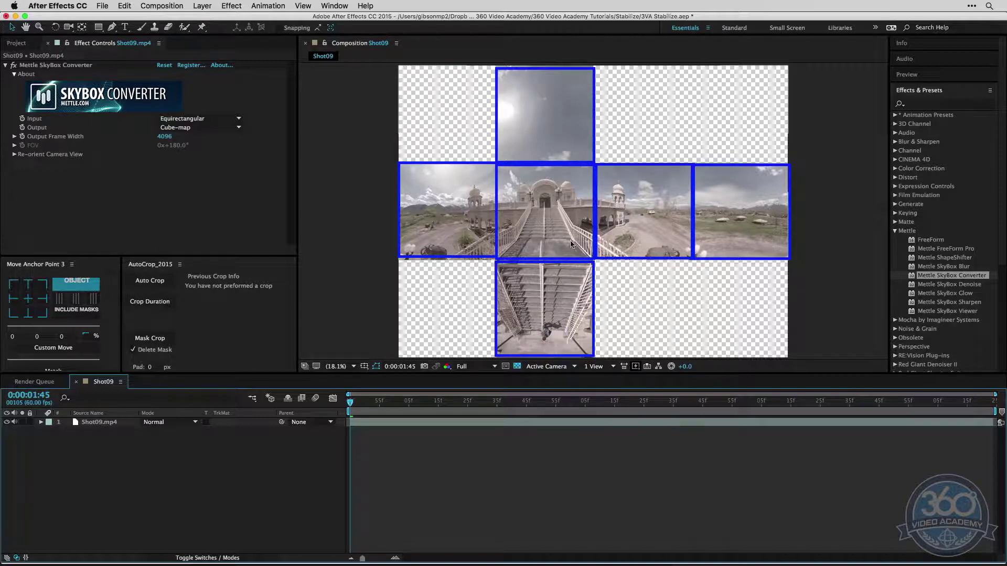
Reveal the effect's Re-orient Camera View controls and scrub through the cube-map footage to examine its camera movement.
{"action": "left_click", "coordinate": [438, 422]}
{"action": "left_click", "coordinate": [15, 154]}
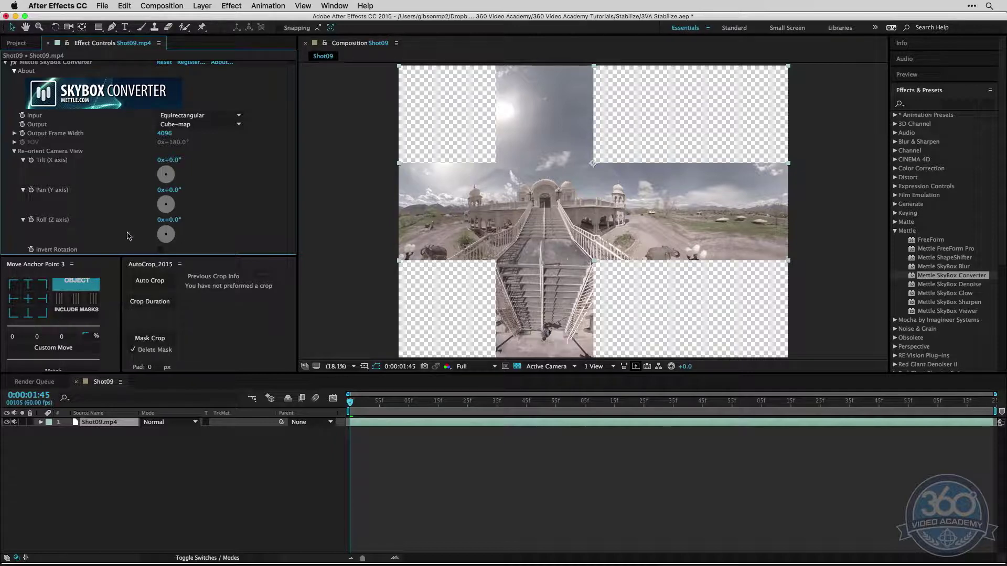
{"action": "left_click", "coordinate": [158, 198]}
{"action": "left_click_drag", "start_coordinate": [377, 404], "coordinate": [494, 404]}
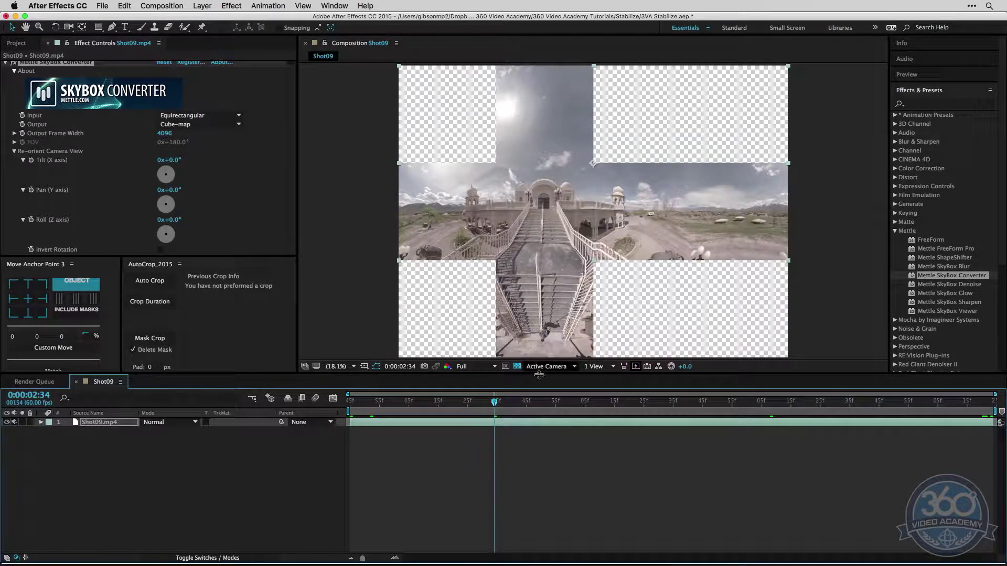
{"action": "mouse_move", "coordinate": [494, 404]}
{"action": "left_mouse_down"}
{"action": "mouse_move", "coordinate": [389, 402]}
{"action": "mouse_move", "coordinate": [980, 414]}
{"action": "mouse_move", "coordinate": [367, 403]}
{"action": "mouse_move", "coordinate": [544, 402]}
{"action": "left_mouse_up"}
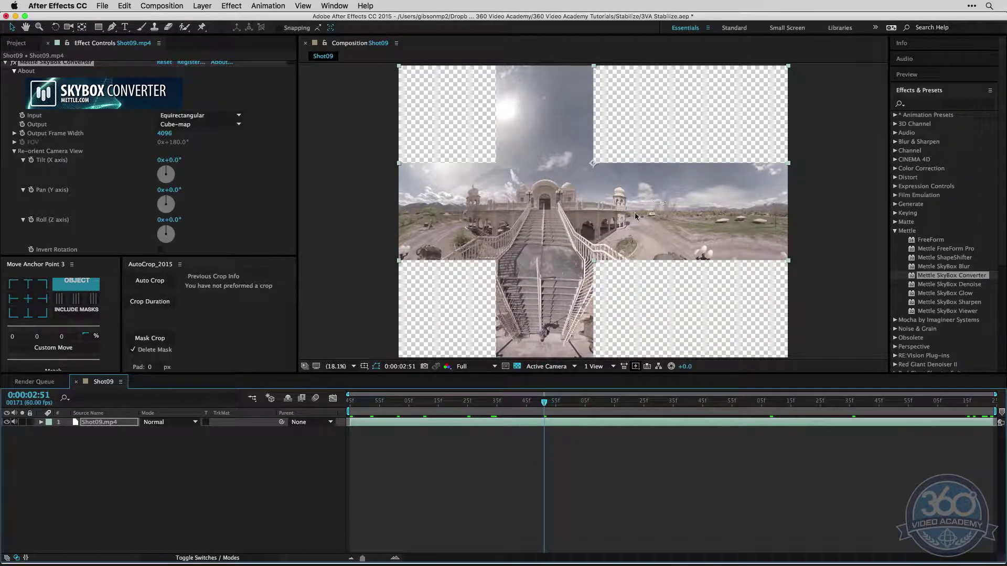
{"action": "left_click_drag", "start_coordinate": [551, 400], "coordinate": [330, 411]}
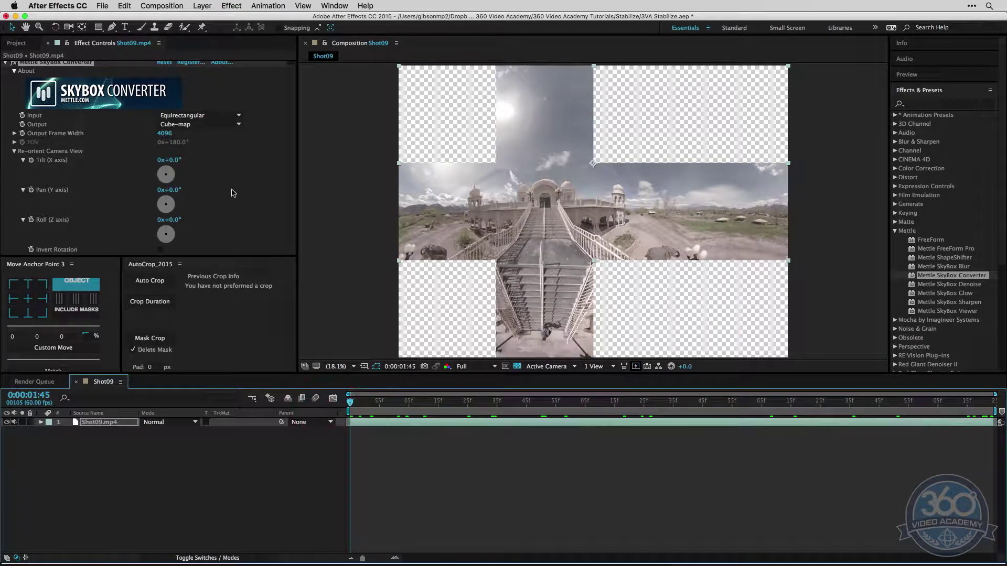
Try different Tilt and Pan rotations on the cube-map, including tilts of 14° and -28°, and restore both to their defaults.
{"action": "left_click_drag", "start_coordinate": [182, 162], "coordinate": [174, 193]}
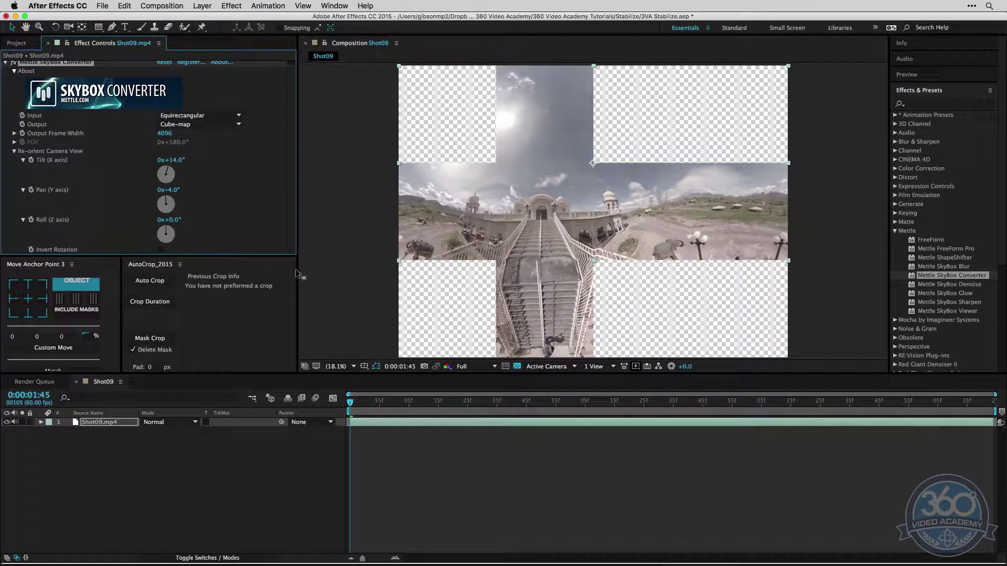
{"action": "key", "text": "super+z"}
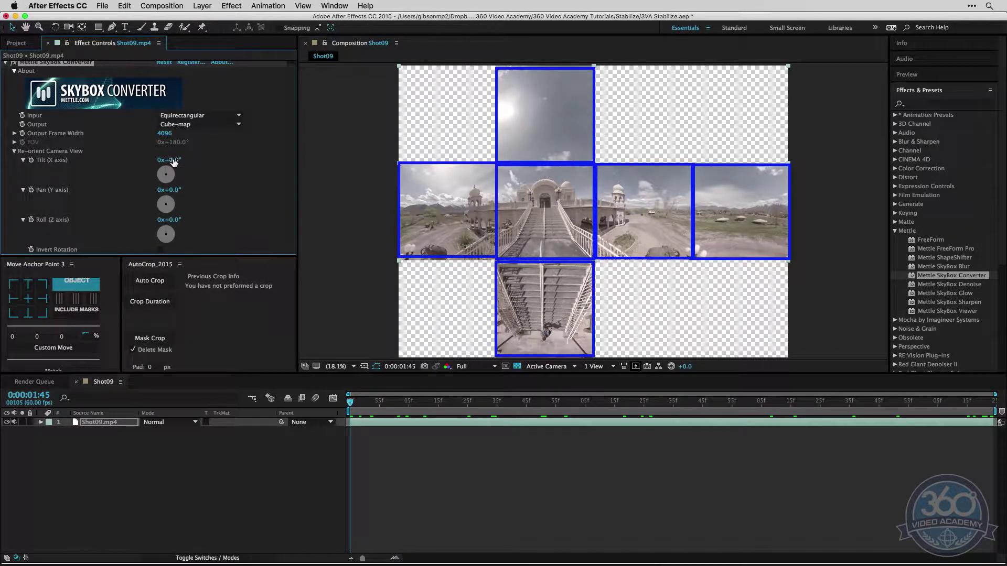
{"action": "left_click_drag", "start_coordinate": [174, 163], "coordinate": [135, 160]}
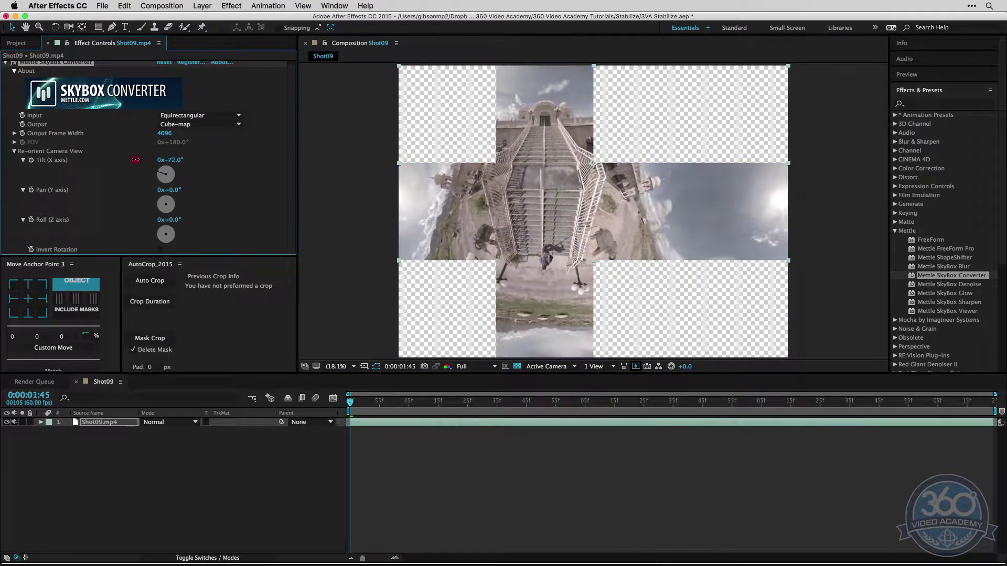
{"action": "mouse_move", "coordinate": [147, 159]}
{"action": "left_mouse_down"}
{"action": "mouse_move", "coordinate": [169, 160]}
{"action": "mouse_move", "coordinate": [159, 159]}
{"action": "left_mouse_up"}
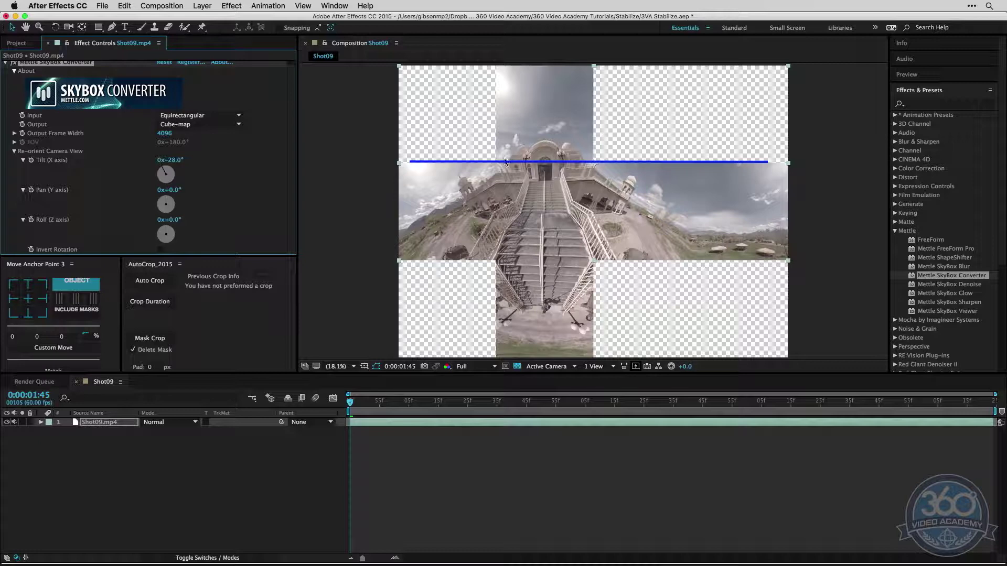
{"action": "left_click_drag", "start_coordinate": [178, 161], "coordinate": [80, 169]}
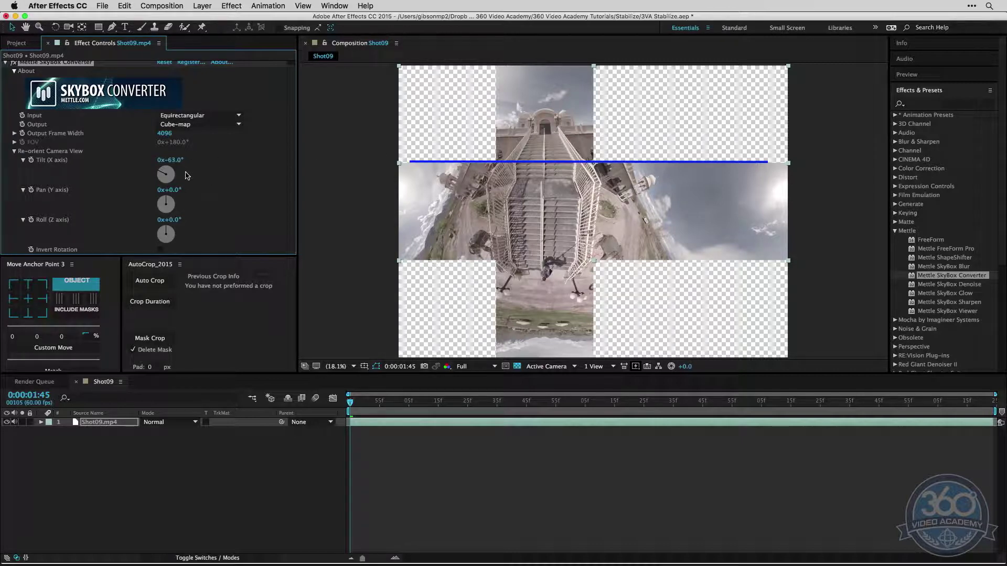
{"action": "left_click_drag", "start_coordinate": [177, 164], "coordinate": [213, 160]}
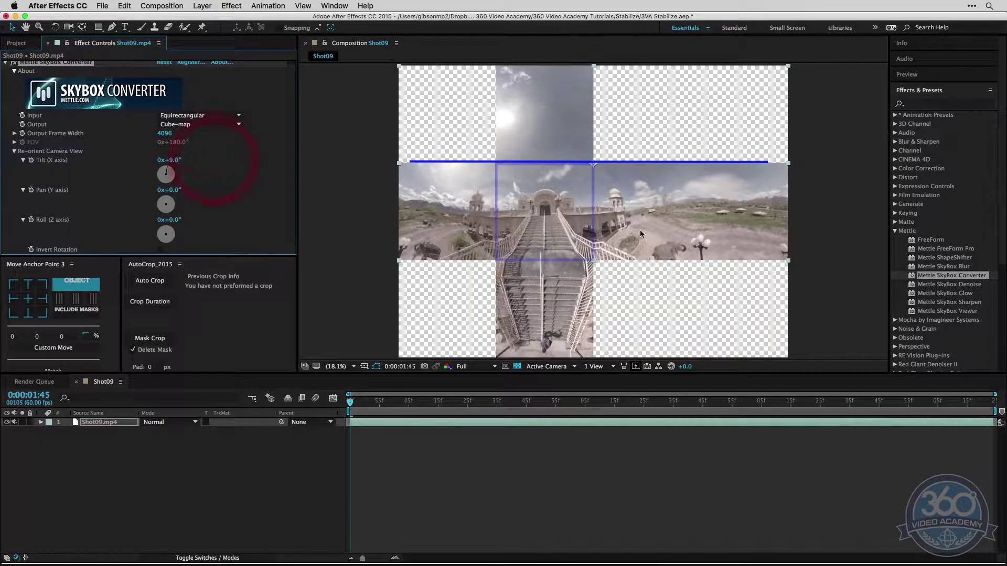
{"action": "right_click", "coordinate": [51, 166]}
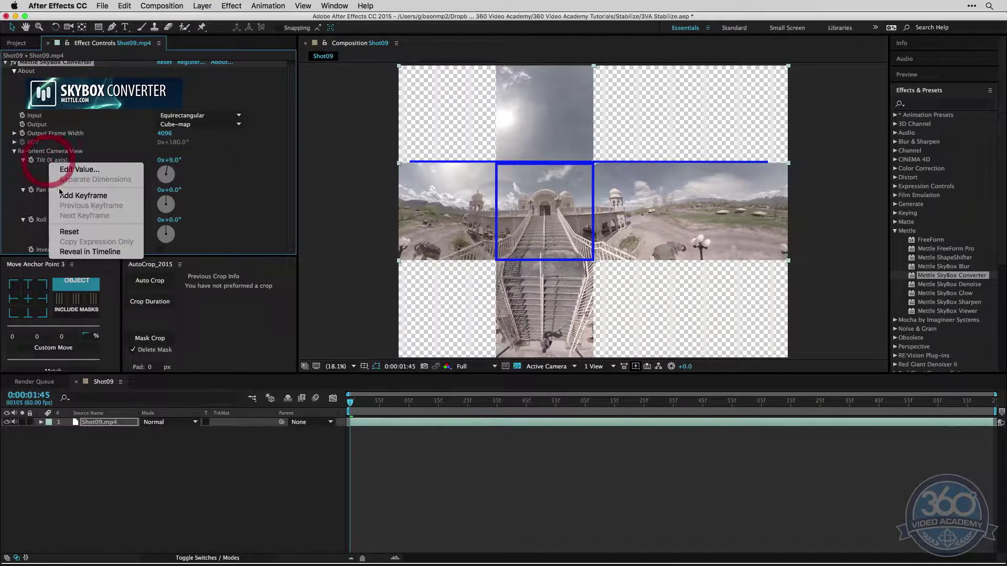
{"action": "left_click", "coordinate": [89, 232]}
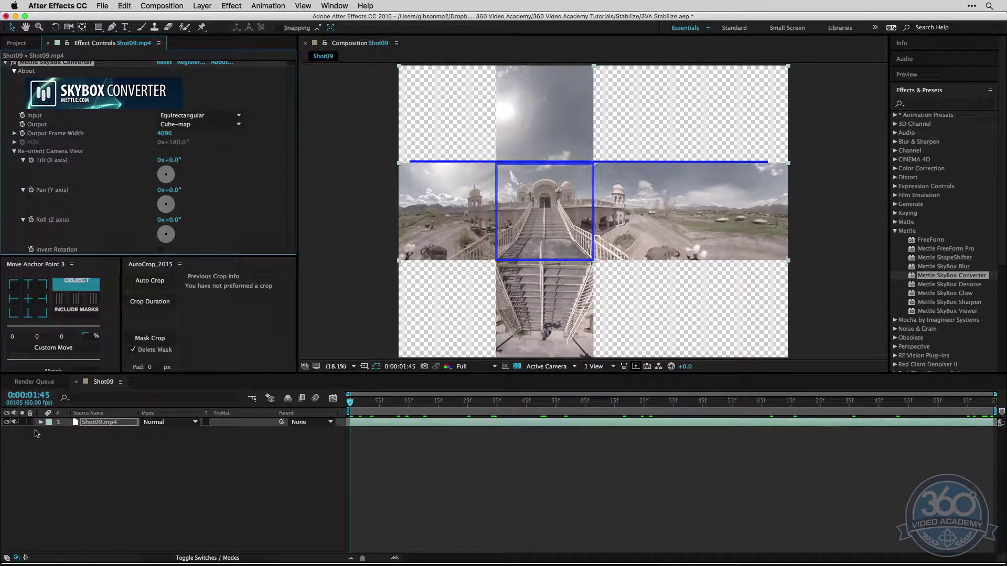
Reveal the SkyBox Converter's Re-orient Camera View properties under the Shot09.mp4 layer in the timeline.
{"action": "left_click", "coordinate": [82, 424]}
{"action": "key", "text": "e"}
{"action": "left_click", "coordinate": [58, 431]}
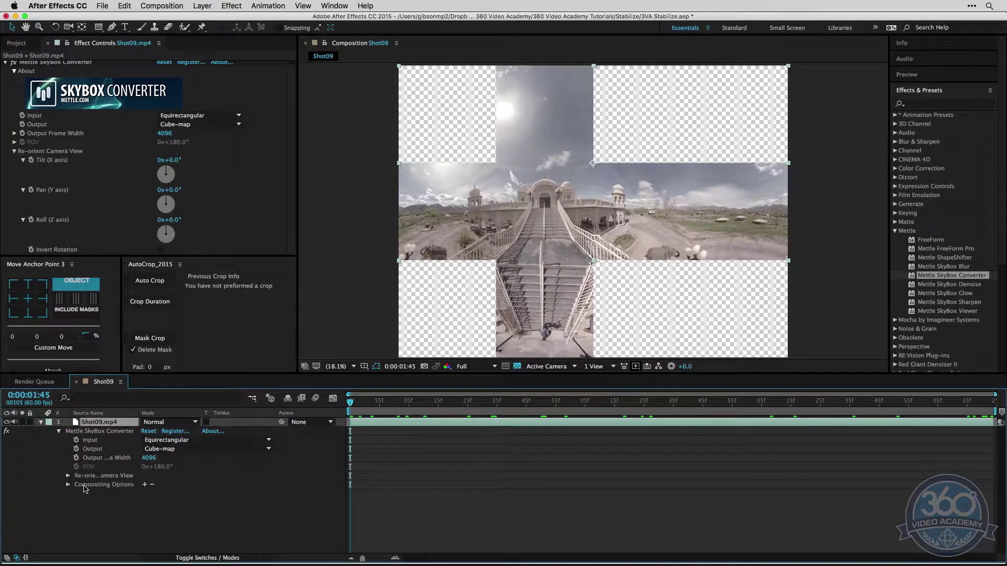
{"action": "left_click", "coordinate": [67, 477]}
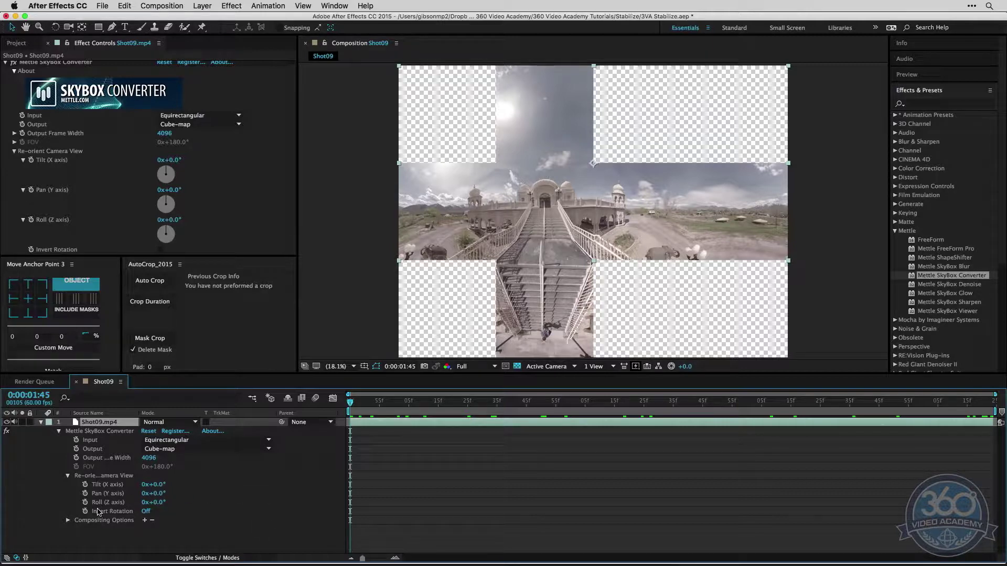
Add Tilt (X axis) keyframes of 0° at 0:00:01:45 and 0:00:02:38, and return to the composition's start.
{"action": "left_click", "coordinate": [84, 484]}
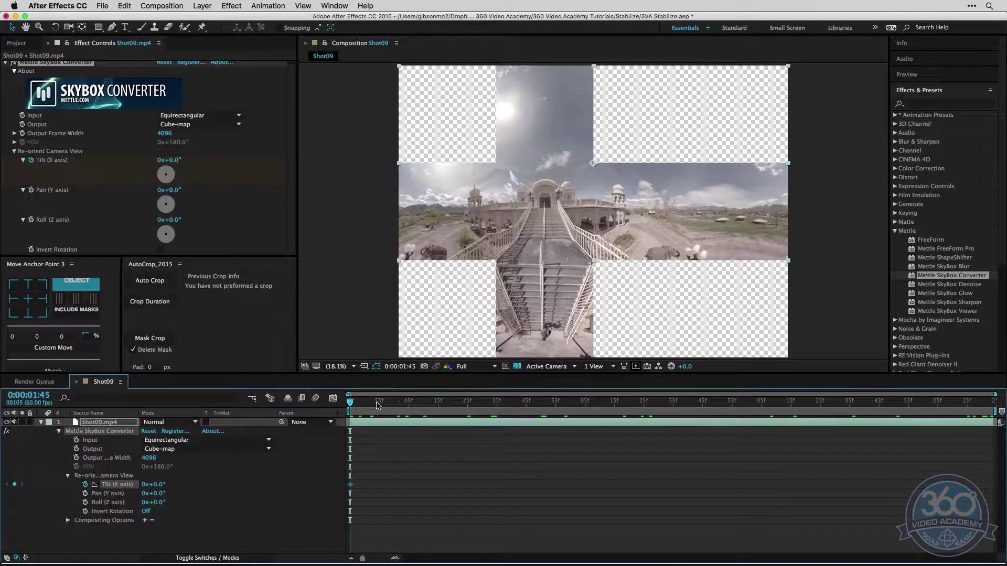
{"action": "key", "text": "space"}
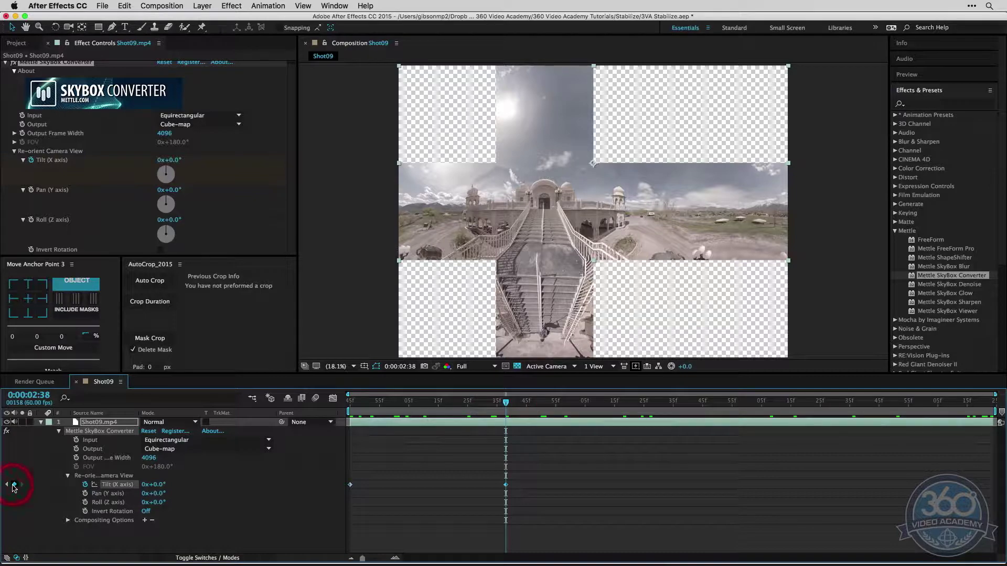
{"action": "left_click", "coordinate": [348, 401]}
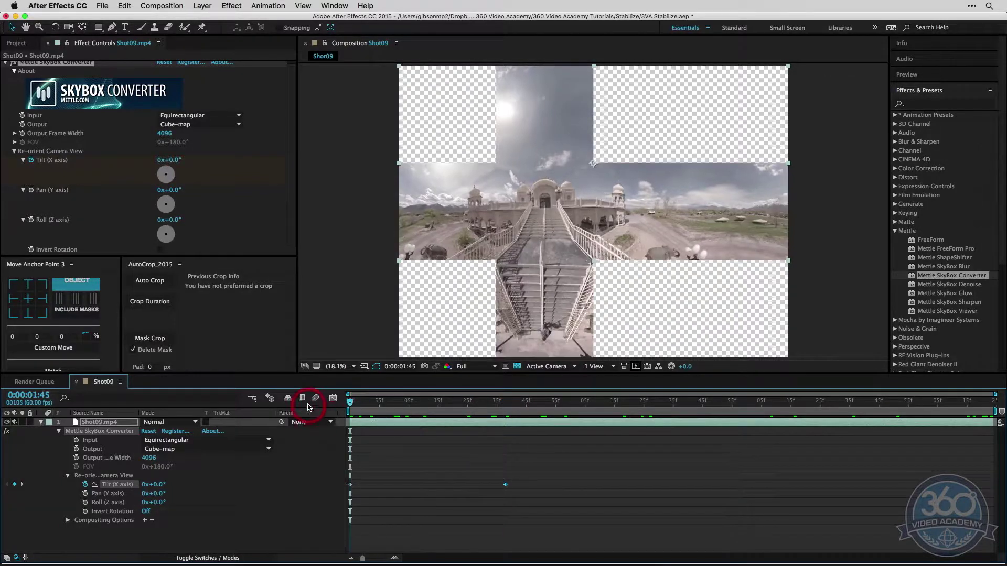
Reset the SkyBox Converter's Tilt (X axis) rotation and remove all of its keyframes.
{"action": "left_click_drag", "start_coordinate": [160, 484], "coordinate": [116, 485]}
{"action": "left_click_drag", "start_coordinate": [350, 402], "coordinate": [537, 405]}
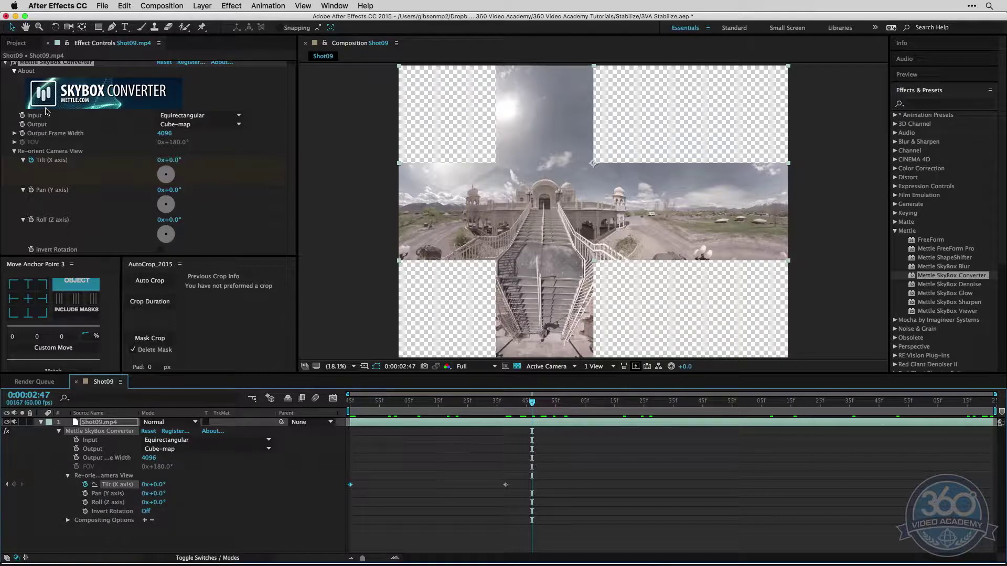
{"action": "right_click", "coordinate": [51, 158]}
{"action": "left_click", "coordinate": [79, 223]}
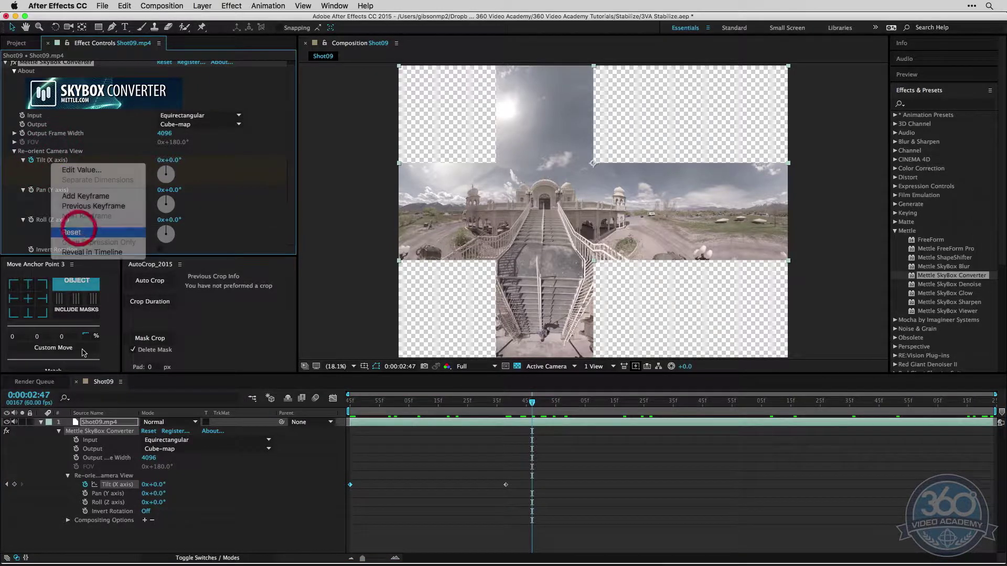
{"action": "left_click", "coordinate": [85, 485]}
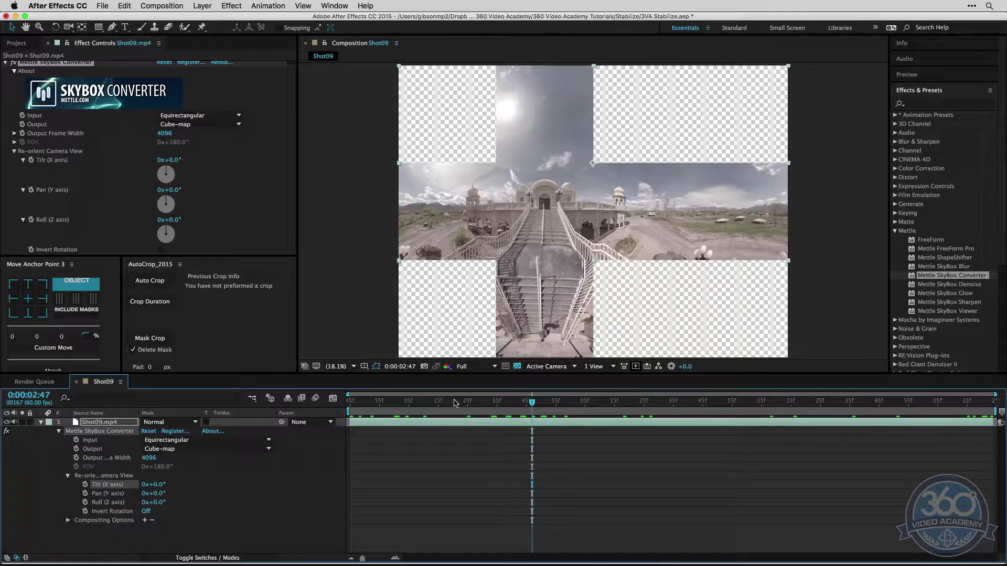
Collapse the Shot09.mp4 layer's properties and return the playhead to the composition's start at 0:00:01:45.
{"action": "left_click_drag", "start_coordinate": [456, 402], "coordinate": [356, 403]}
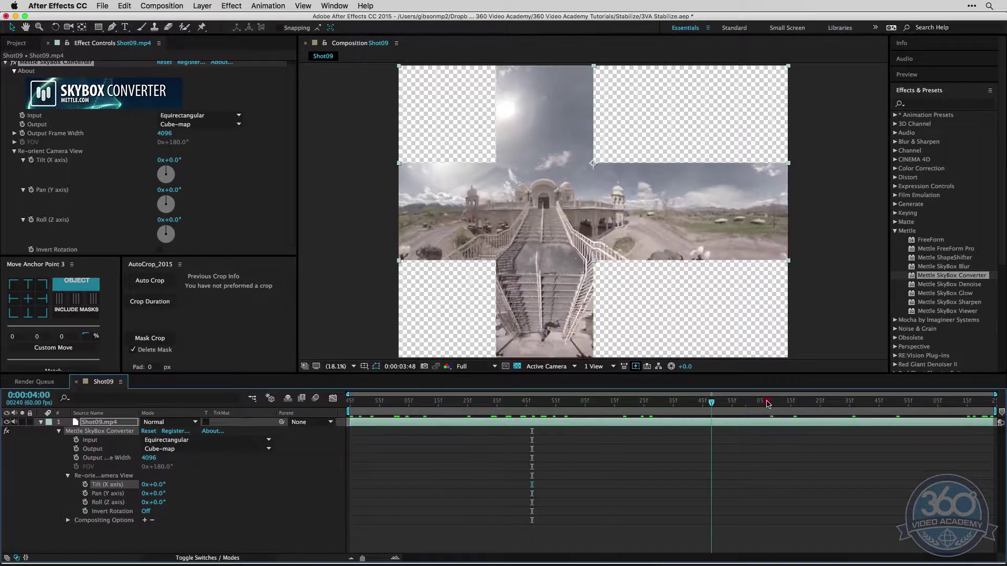
{"action": "left_click", "coordinate": [41, 422]}
{"action": "left_click", "coordinate": [203, 466]}
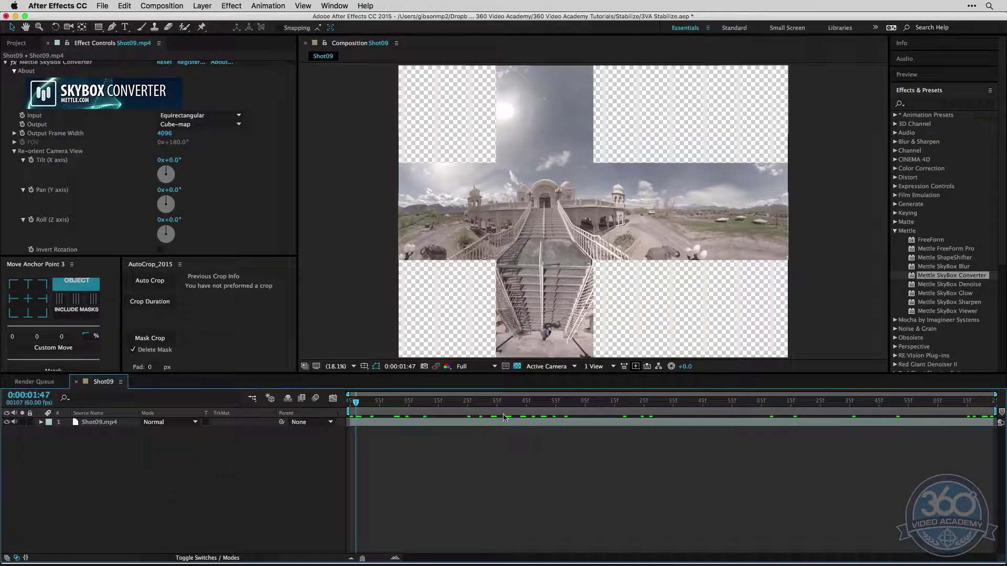
{"action": "left_click", "coordinate": [619, 401]}
{"action": "key", "text": "Home"}
{"action": "left_click", "coordinate": [625, 474]}
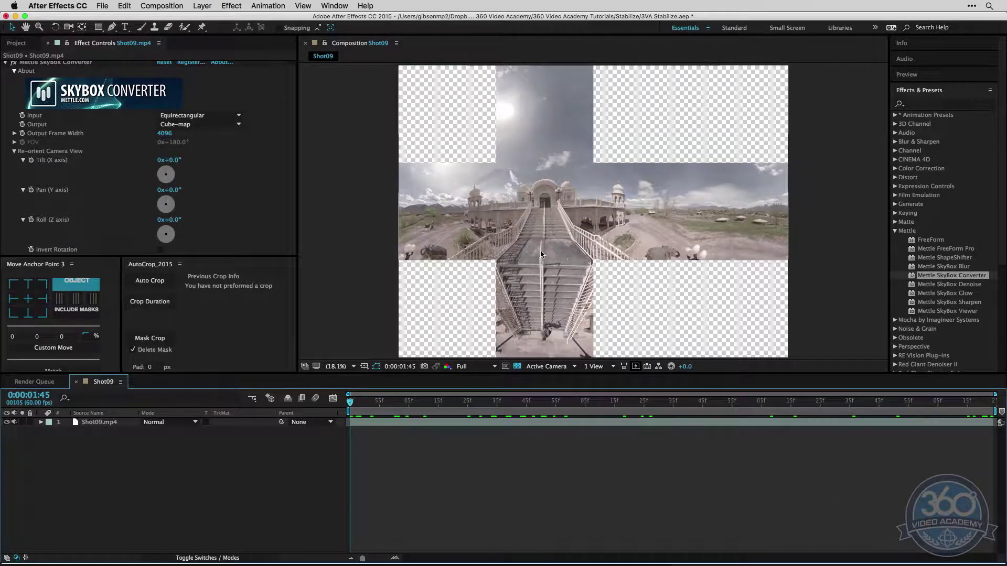
Pre-compose the Shot09.mp4 layer into a new composition named "cube", moving all attributes into it.
{"action": "left_click", "coordinate": [427, 422]}
{"action": "key", "text": "shift+super+c"}
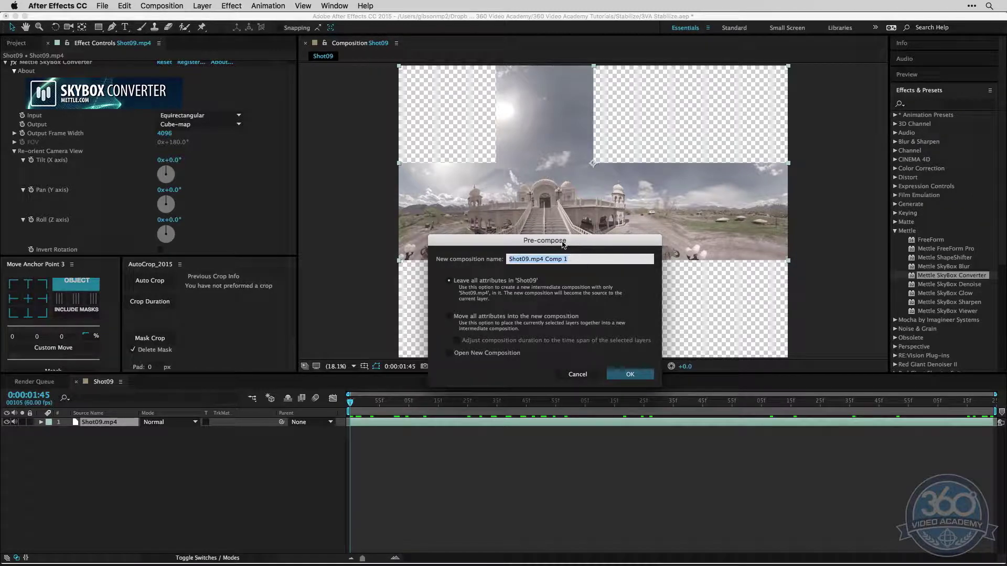
{"action": "left_click_drag", "start_coordinate": [562, 244], "coordinate": [565, 238]}
{"action": "left_click", "coordinate": [454, 311]}
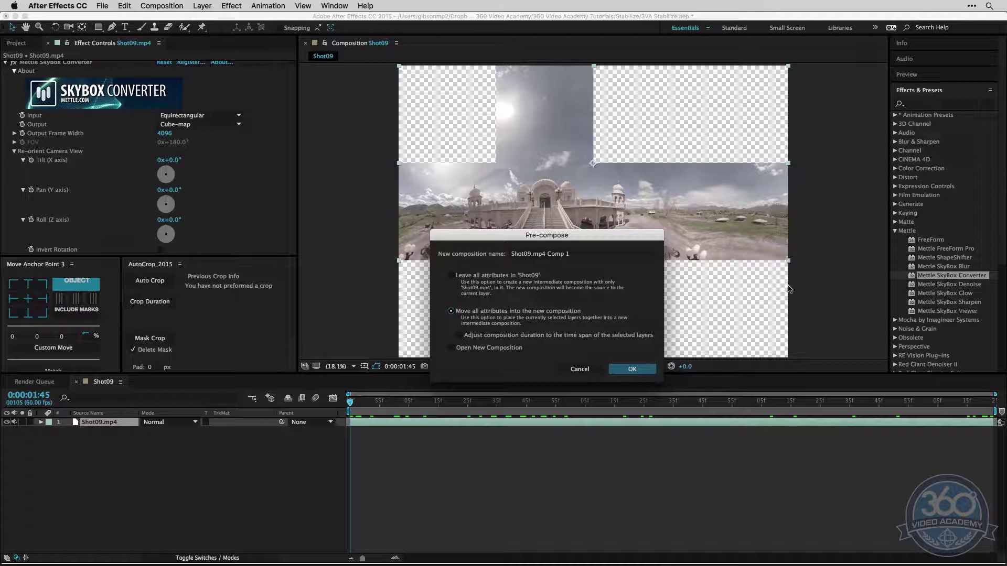
{"action": "left_click", "coordinate": [579, 254]}
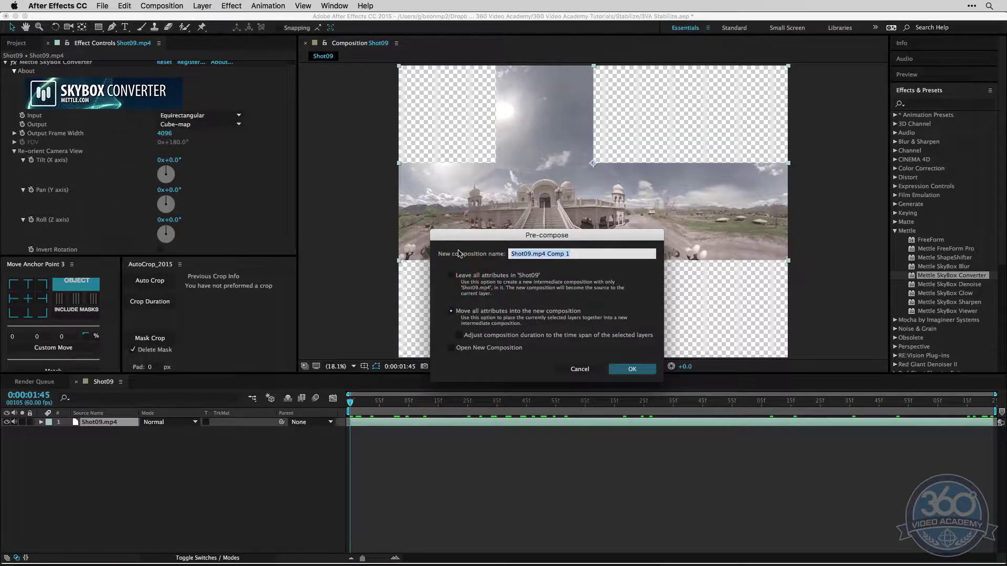
{"action": "type", "text": "cube"}
{"action": "left_click", "coordinate": [632, 367]}
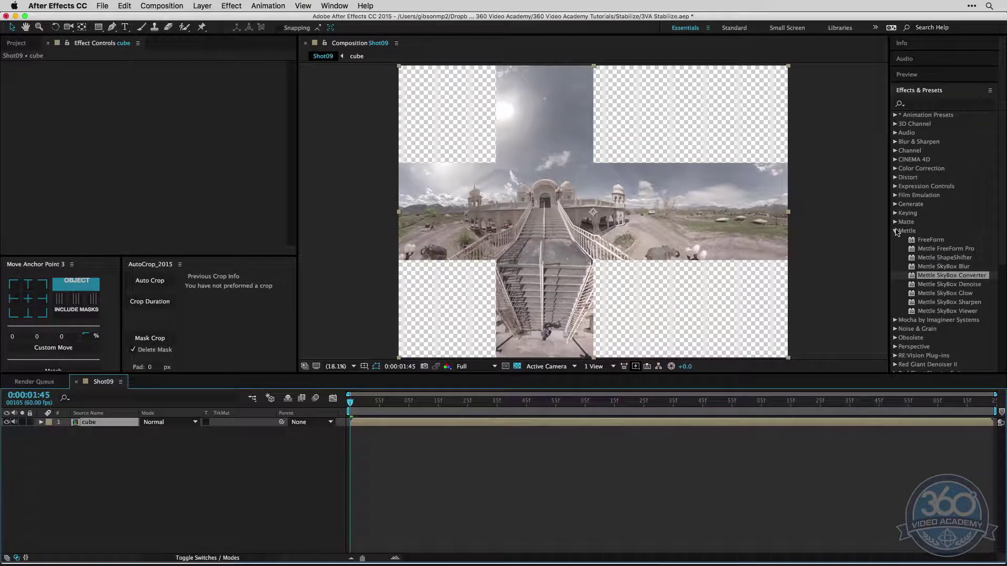
Apply the mocha Pro effect to the cube layer and launch the mocha Pro plugin.
{"action": "left_click", "coordinate": [894, 320]}
{"action": "left_click_drag", "start_coordinate": [932, 329], "coordinate": [554, 218]}
{"action": "left_click", "coordinate": [57, 93]}
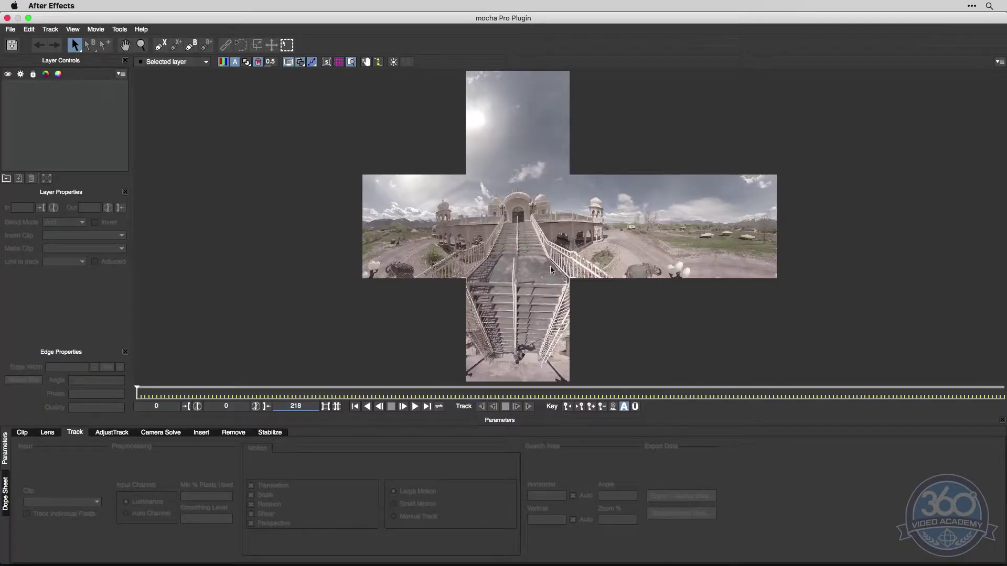
Check the preview resolution of the Shot09 composition behind the mocha Pro window, and restore that window to full size.
{"action": "left_click_drag", "start_coordinate": [224, 21], "coordinate": [406, 425]}
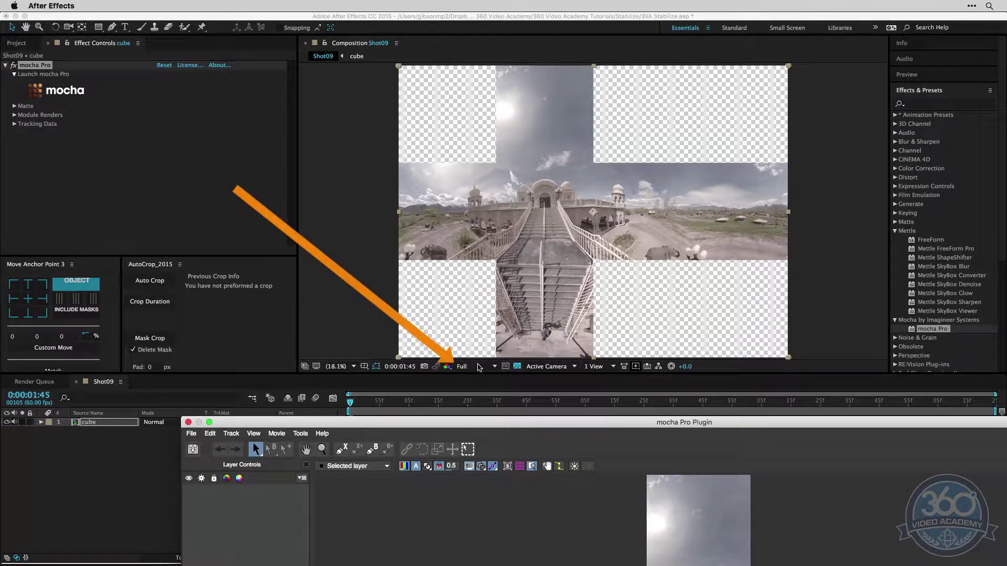
{"action": "left_click_drag", "start_coordinate": [522, 423], "coordinate": [349, 94]}
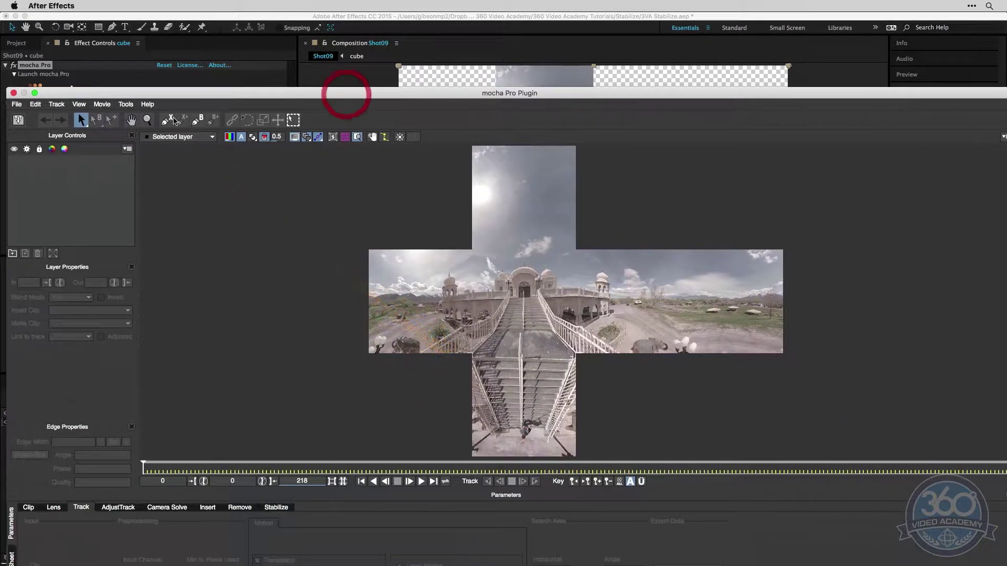
{"action": "double_click", "coordinate": [168, 95]}
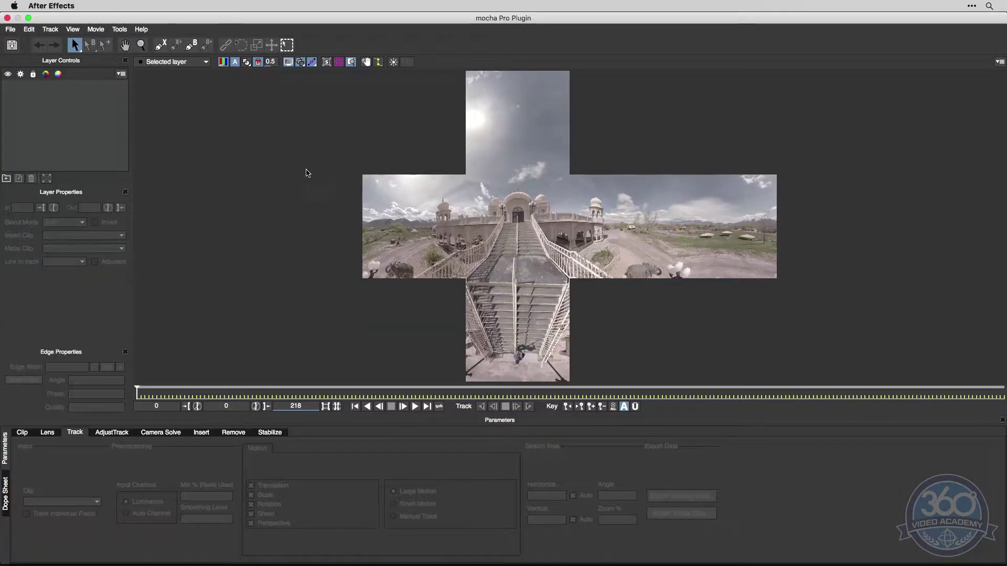
Draw a closed X-spline at frame 0 around the domed arch above the temple's front door, ending below the lintel between the lamps.
{"action": "key", "text": "z"}
{"action": "left_click", "coordinate": [518, 231]}
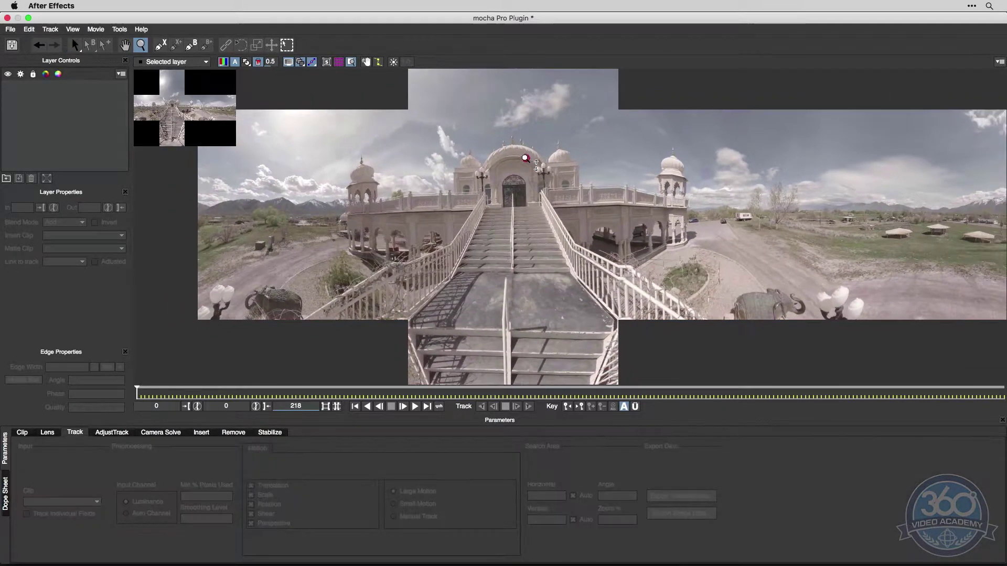
{"action": "left_click", "coordinate": [523, 157]}
{"action": "left_click", "coordinate": [476, 153]}
{"action": "key", "text": "x"}
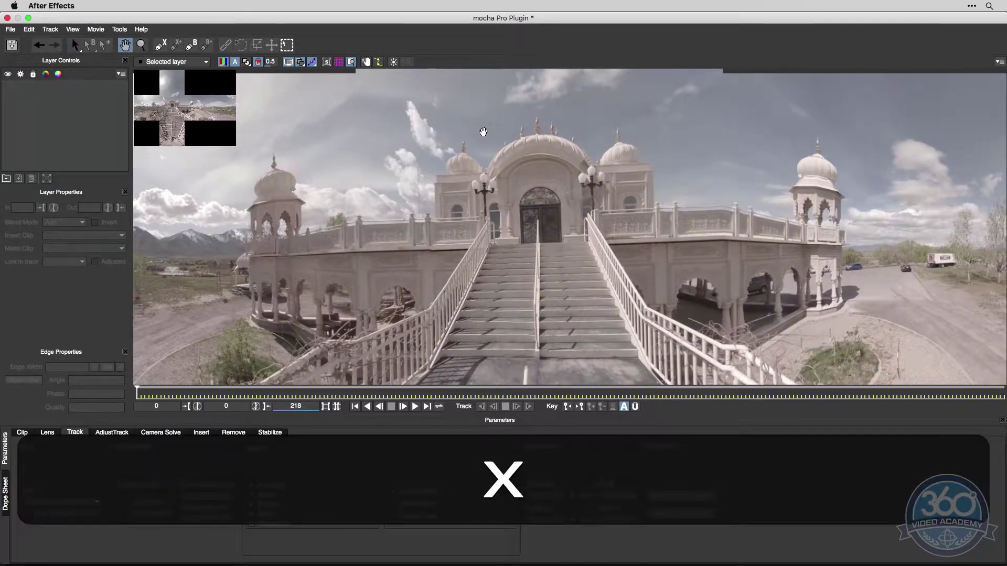
{"action": "left_click_drag", "start_coordinate": [477, 154], "coordinate": [480, 165]}
{"action": "left_click", "coordinate": [479, 162]}
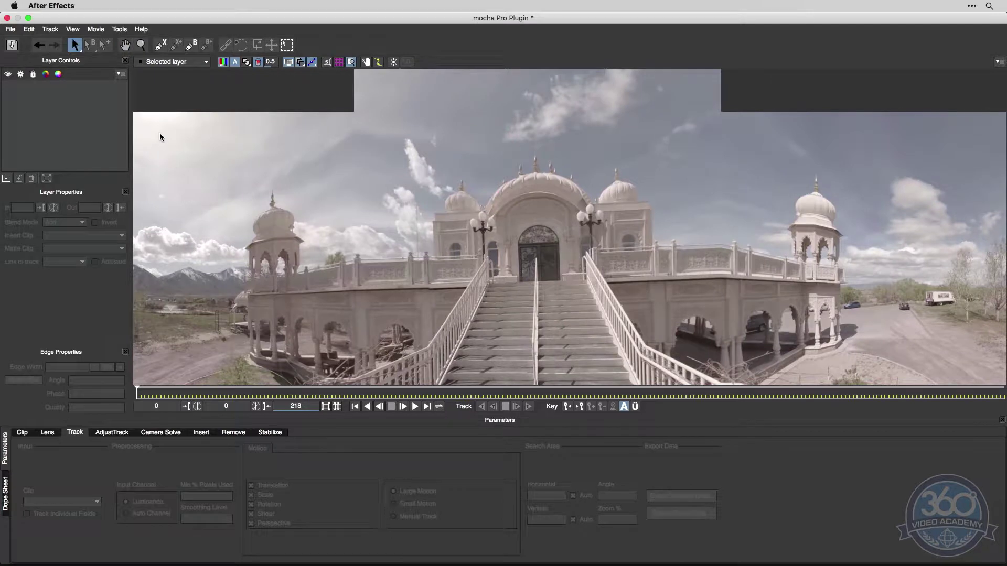
{"action": "left_click", "coordinate": [161, 45]}
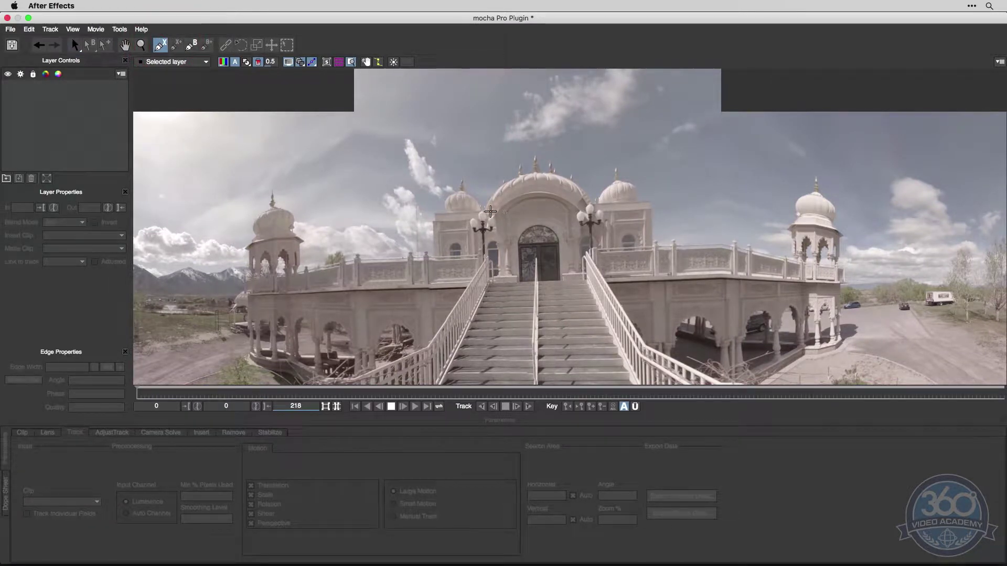
{"action": "left_click", "coordinate": [487, 210]}
{"action": "left_click", "coordinate": [501, 187]}
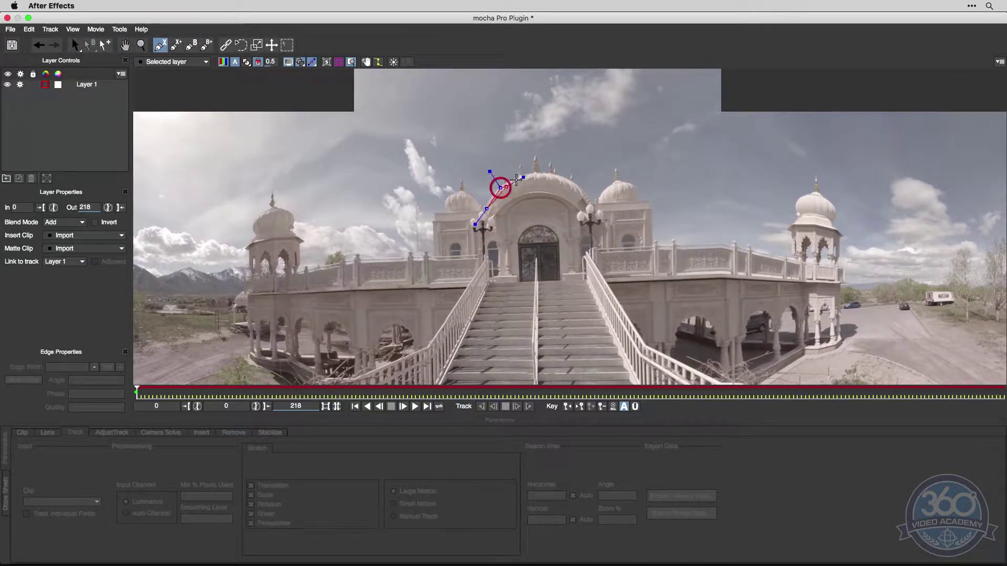
{"action": "left_click", "coordinate": [525, 176]}
{"action": "left_click", "coordinate": [553, 175]}
{"action": "left_click", "coordinate": [577, 188]}
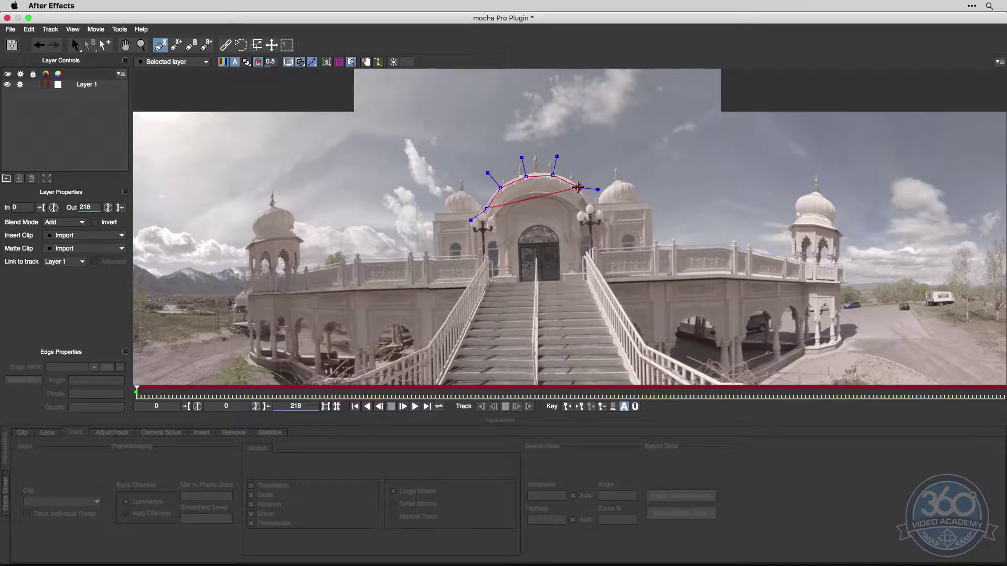
{"action": "left_click", "coordinate": [585, 199]}
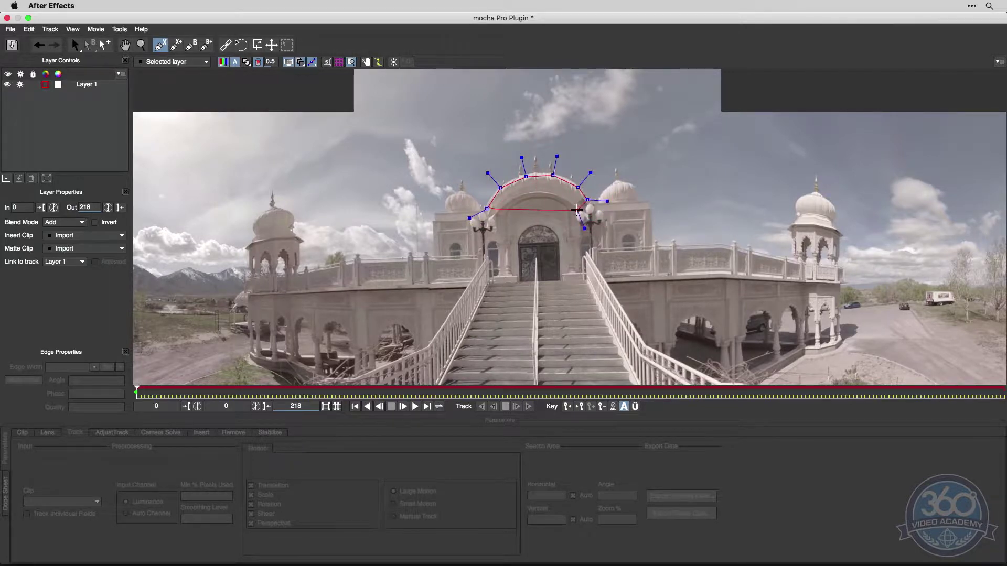
{"action": "left_click", "coordinate": [575, 224]}
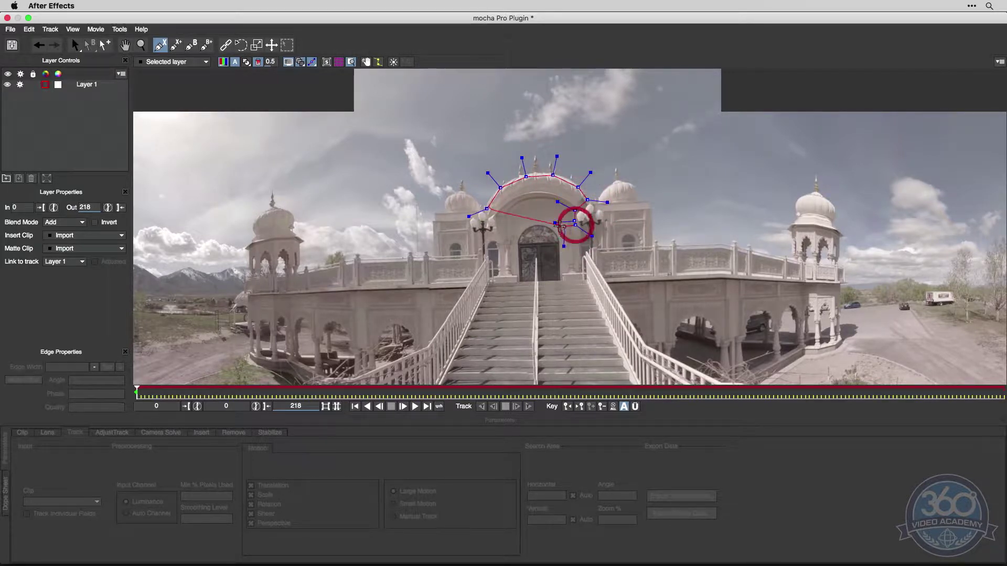
{"action": "left_click", "coordinate": [556, 230]}
{"action": "left_click", "coordinate": [533, 234]}
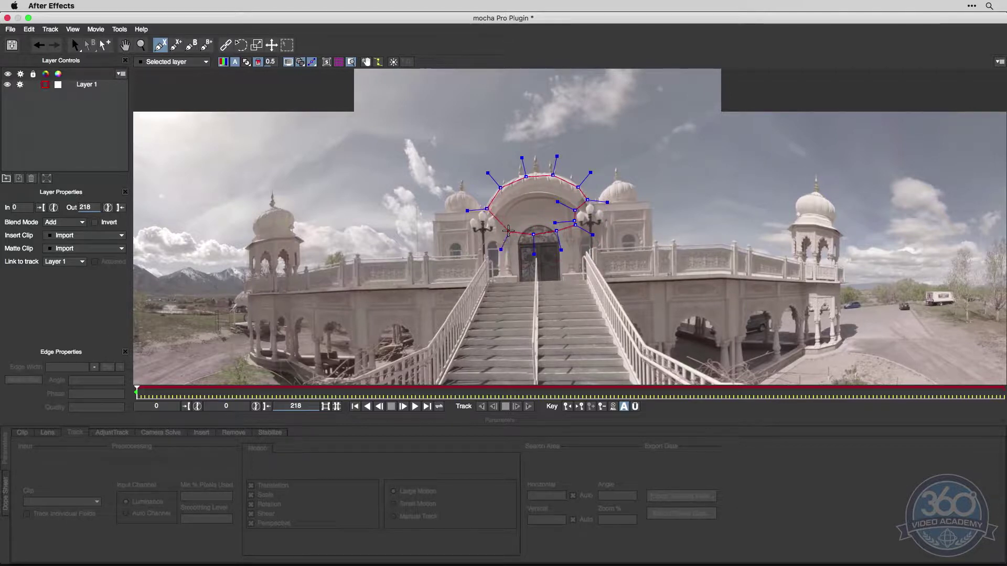
{"action": "left_click", "coordinate": [509, 231]}
{"action": "left_click", "coordinate": [496, 227]}
{"action": "right_click", "coordinate": [494, 211]}
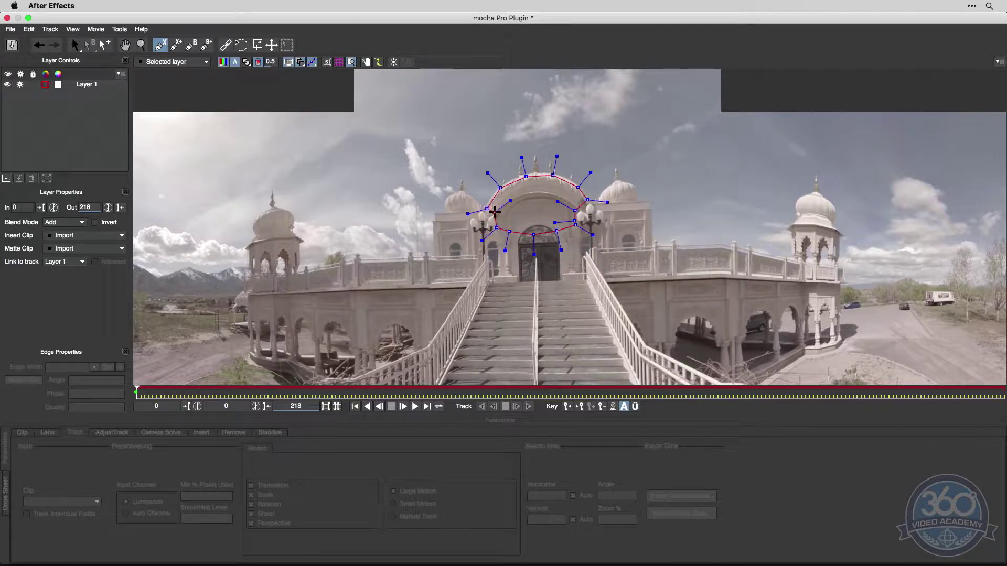
Refine the X-spline's control points so the outline follows the arch edges and avoids the lamps on both sides.
{"action": "key", "text": "z"}
{"action": "left_click_drag", "start_coordinate": [495, 211], "coordinate": [517, 89]}
{"action": "key", "text": "s"}
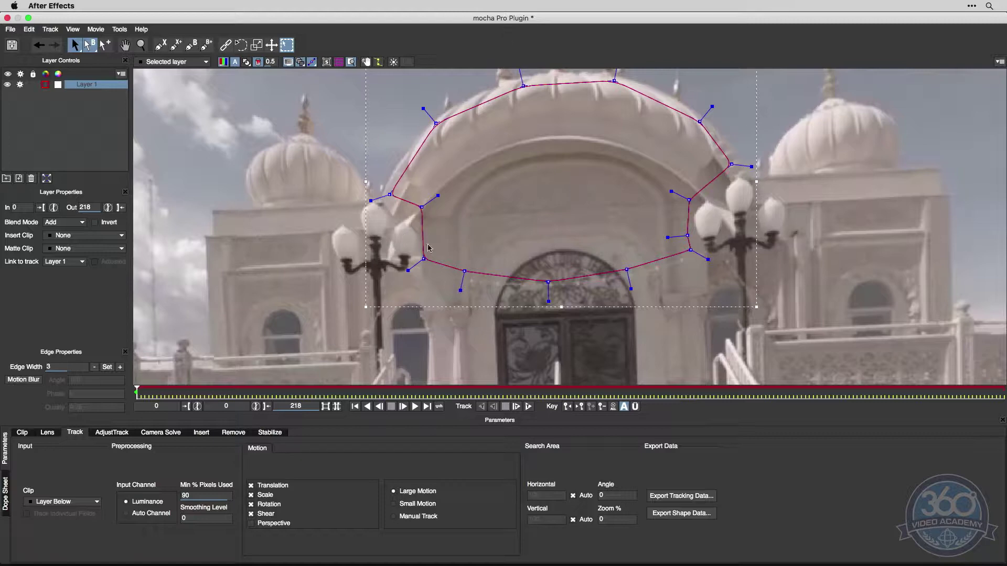
{"action": "left_click_drag", "start_coordinate": [729, 161], "coordinate": [736, 169]}
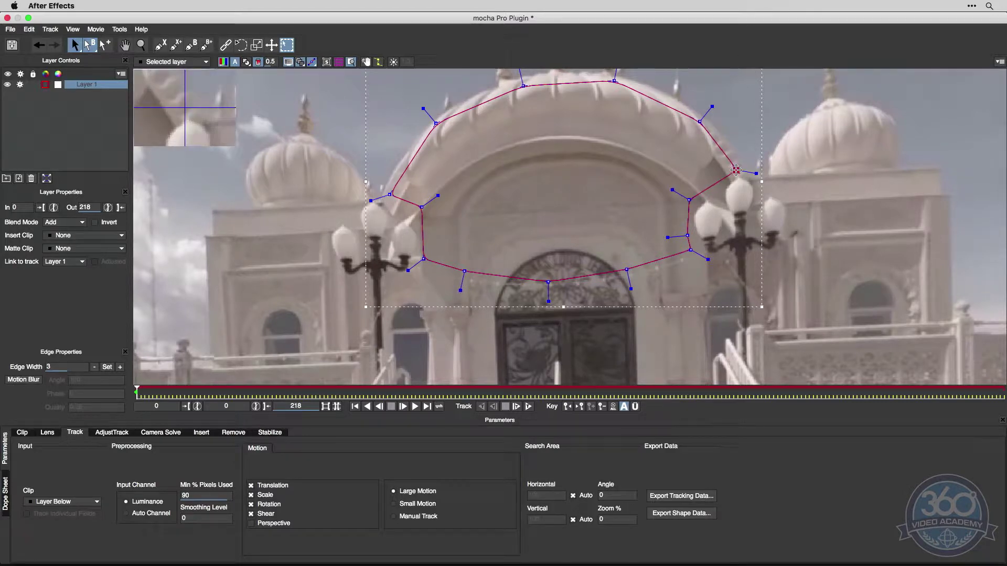
{"action": "left_click_drag", "start_coordinate": [690, 201], "coordinate": [690, 204]}
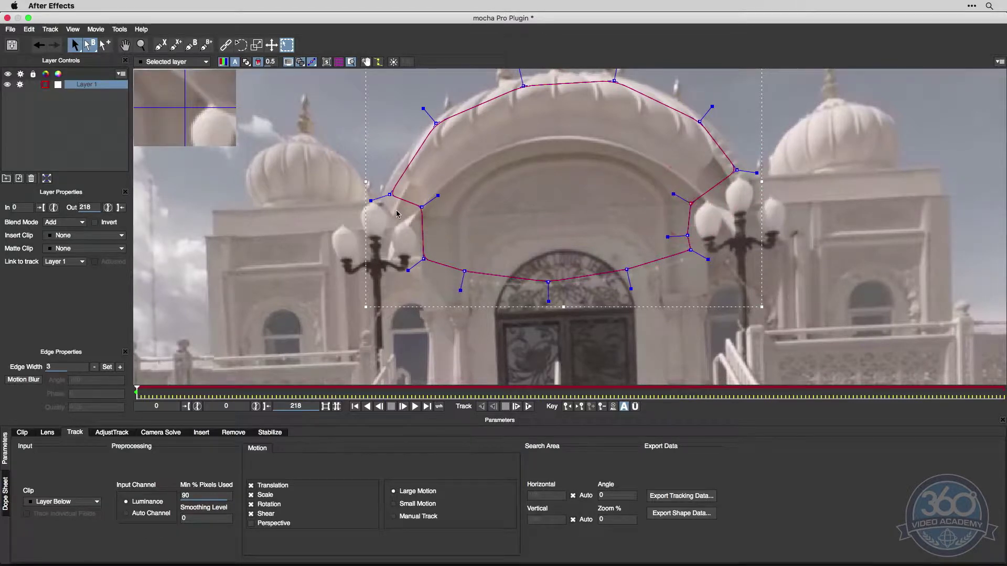
{"action": "left_click_drag", "start_coordinate": [419, 209], "coordinate": [386, 200]}
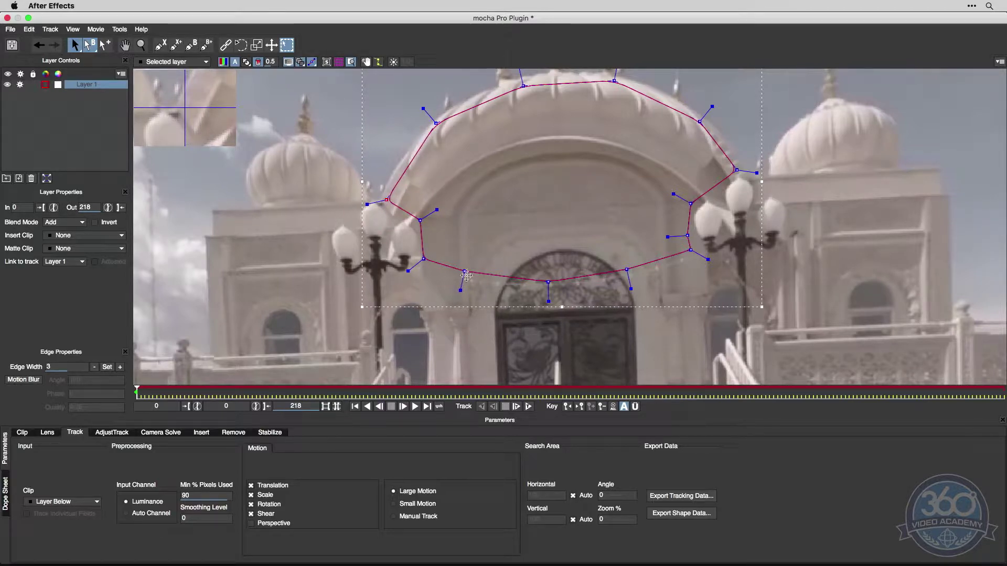
{"action": "left_click_drag", "start_coordinate": [464, 271], "coordinate": [398, 271]}
Rename the arch's tracking layer to "front door track".
{"action": "key", "text": "z"}
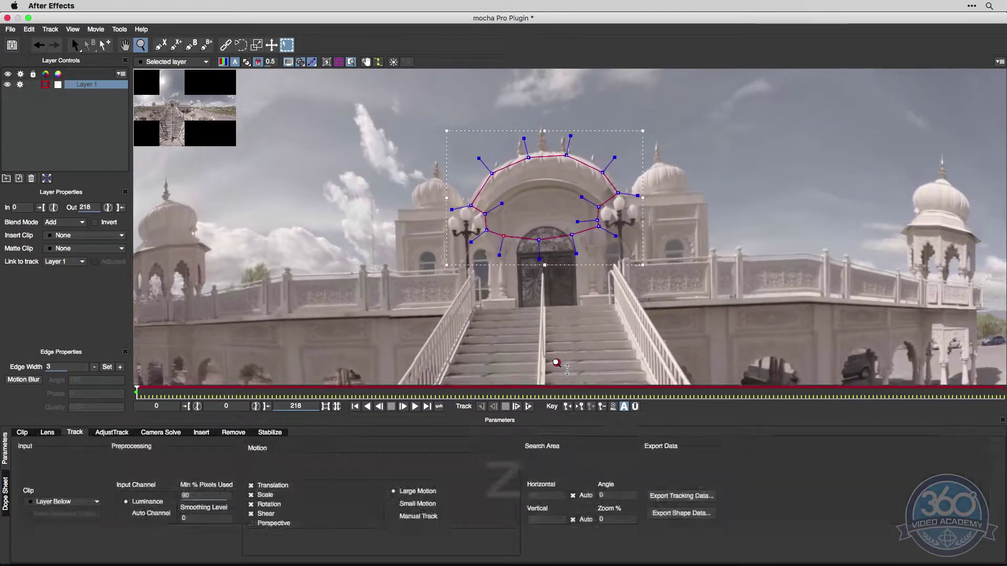
{"action": "key", "text": "x"}
{"action": "key", "text": "z"}
{"action": "left_click_drag", "start_coordinate": [572, 291], "coordinate": [563, 210]}
{"action": "key", "text": "x"}
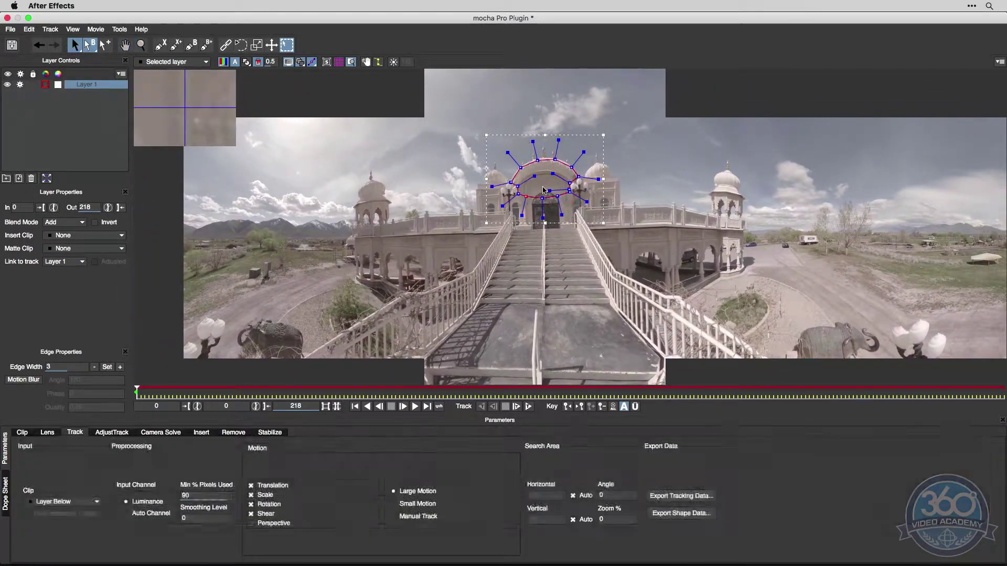
{"action": "key", "text": "x"}
{"action": "left_click_drag", "start_coordinate": [540, 176], "coordinate": [544, 171]}
{"action": "key", "text": "s"}
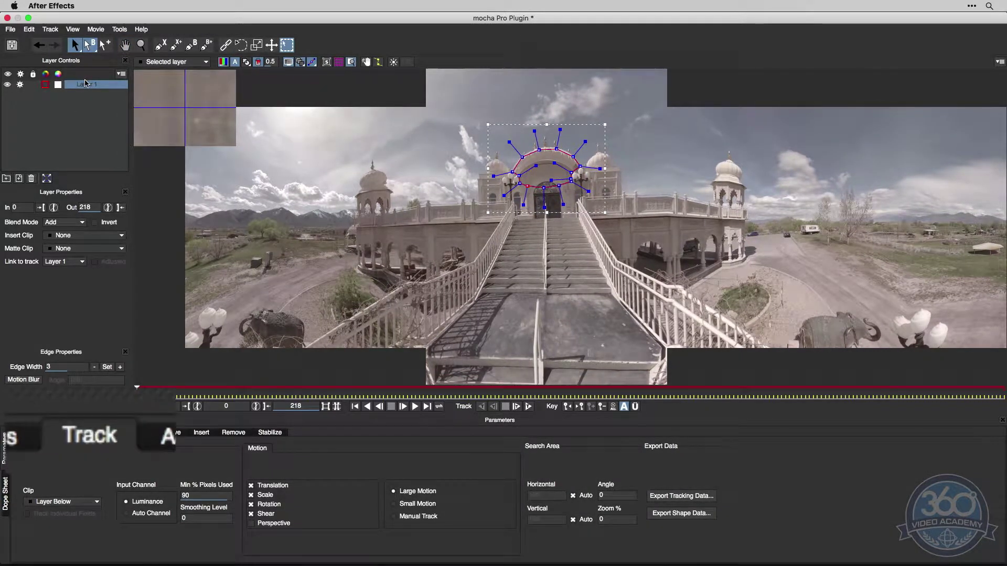
{"action": "double_click", "coordinate": [88, 85]}
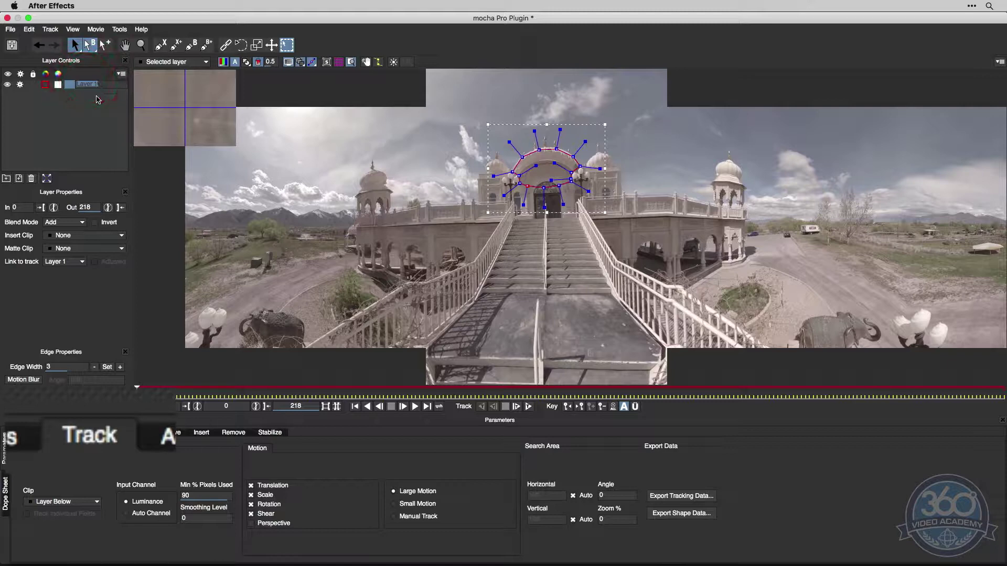
{"action": "type", "text": "front "}
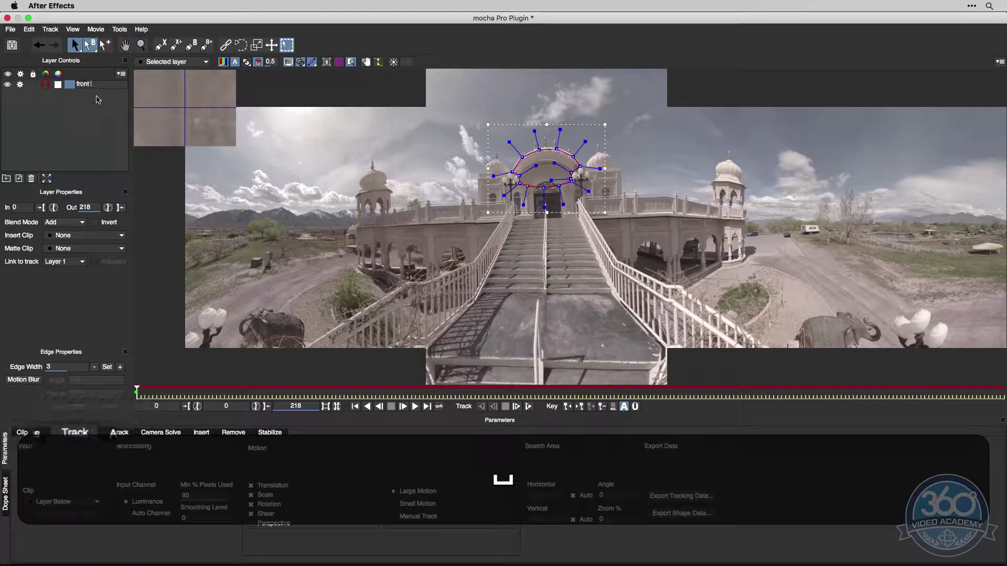
{"action": "type", "text": "door track"}
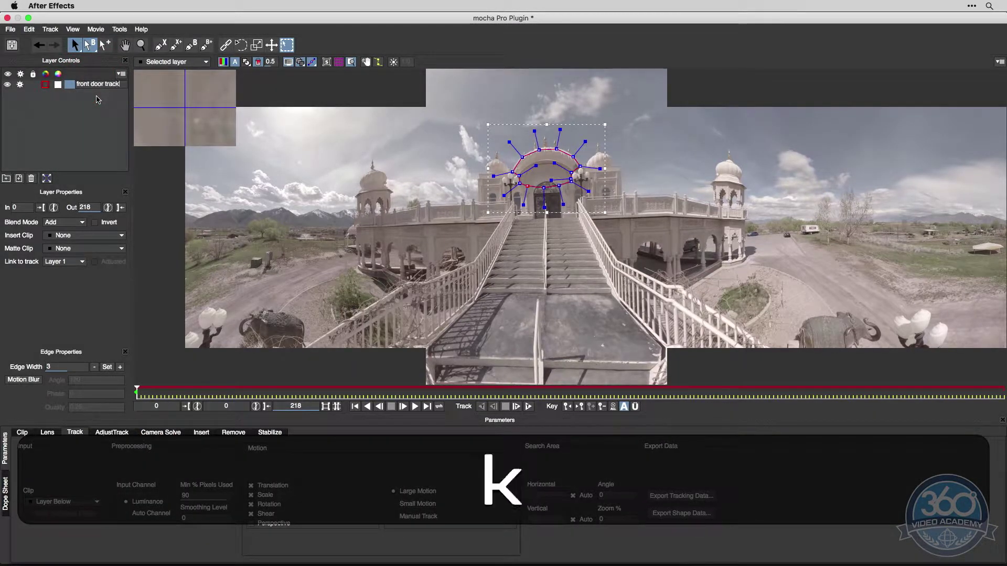
{"action": "key", "text": "Return"}
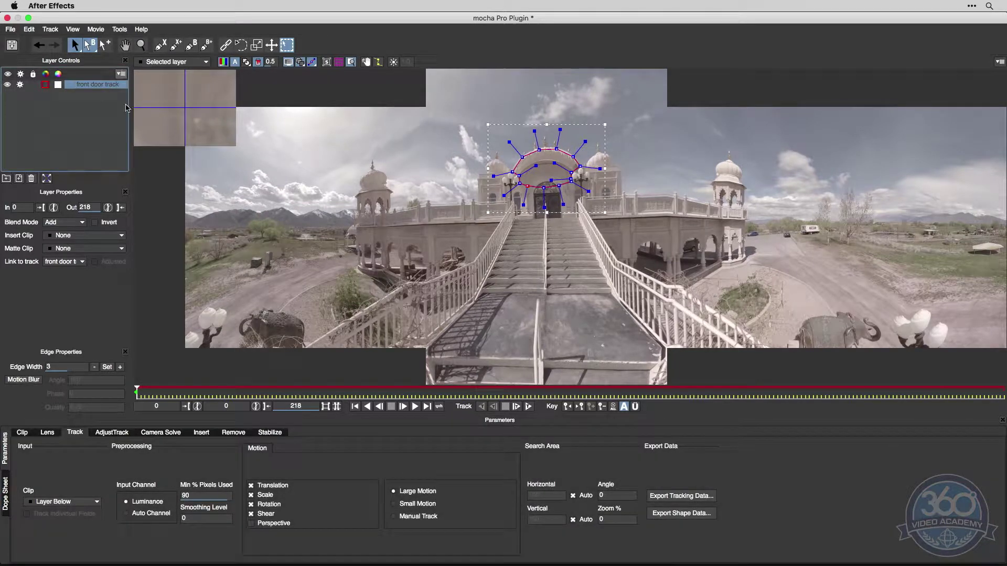
Include Perspective along with Shear in the tracked motion, test-track the front door layer for a few frames, and return to frame 0.
{"action": "left_click", "coordinate": [262, 524]}
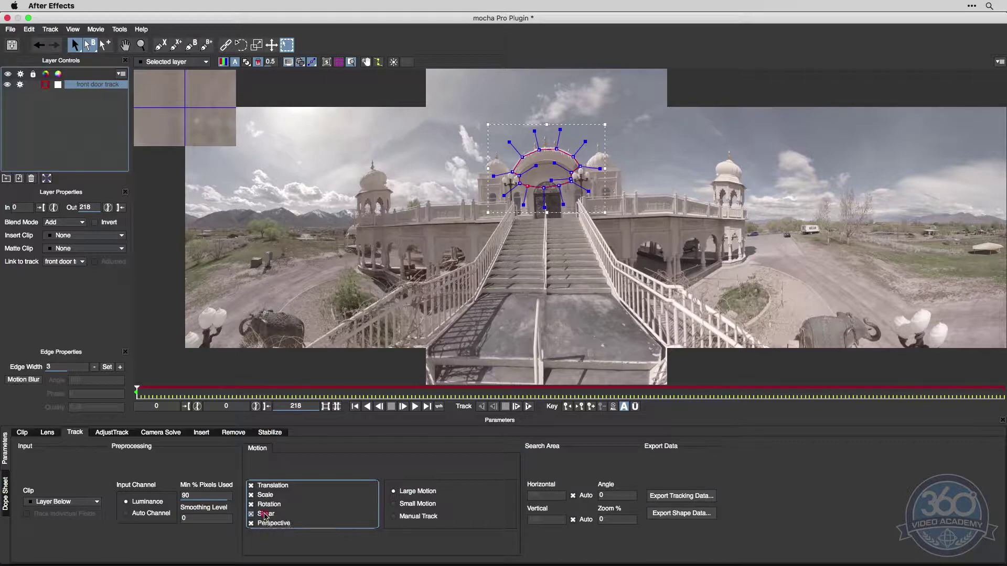
{"action": "left_click", "coordinate": [264, 515]}
{"action": "left_click", "coordinate": [251, 513]}
{"action": "left_click", "coordinate": [252, 523]}
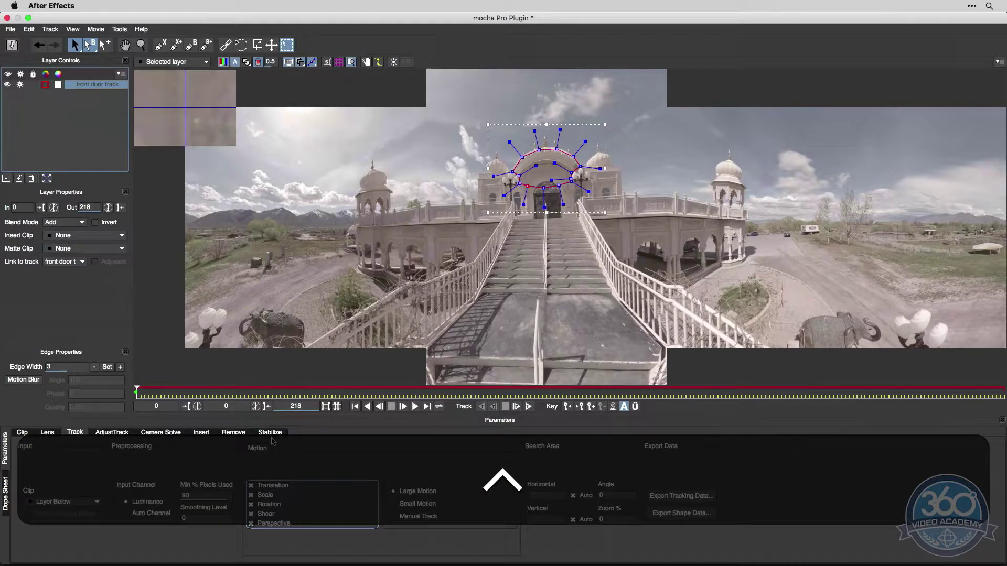
{"action": "key", "text": "ctrl+t"}
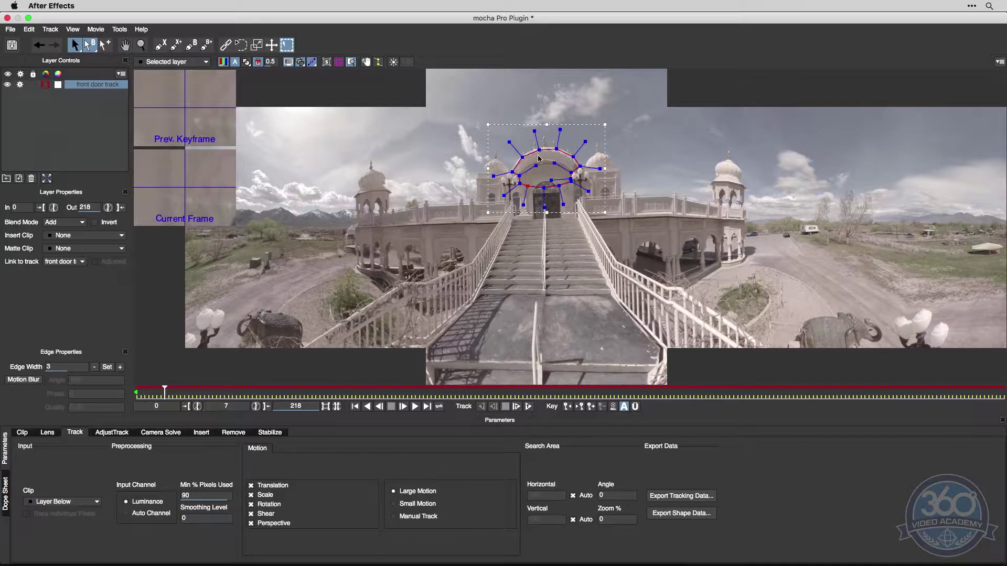
{"action": "left_click", "coordinate": [355, 408]}
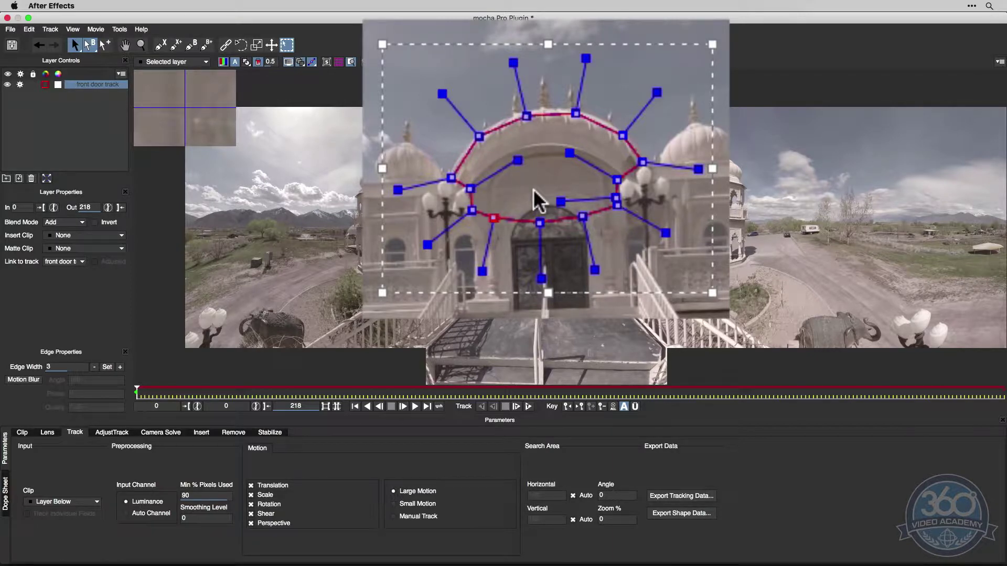
Try minimum pixel percentages such as 43 and 100 for the track, and set the value back to 90.
{"action": "left_click", "coordinate": [185, 496]}
{"action": "left_click", "coordinate": [199, 495]}
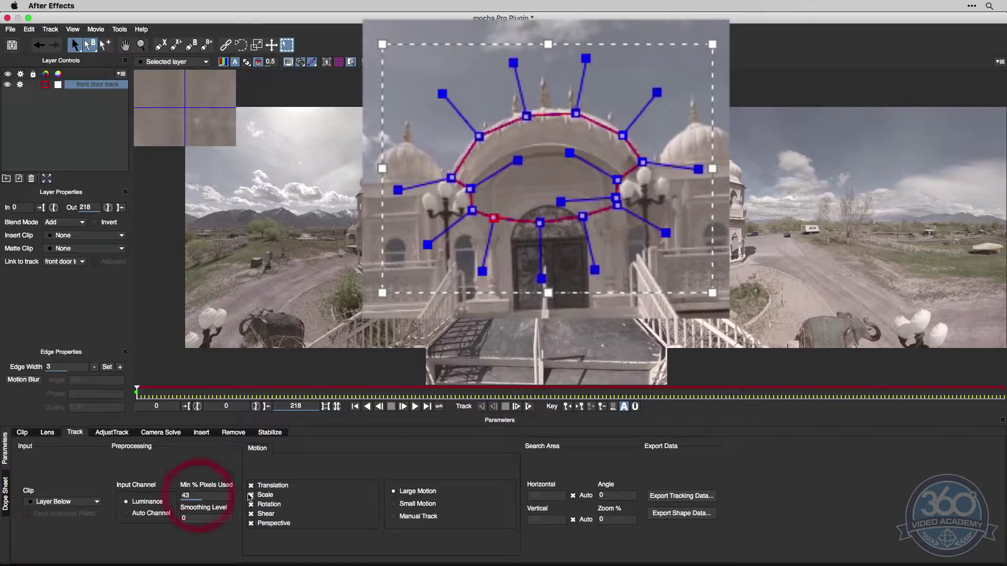
{"action": "key", "text": "cmd+a"}
{"action": "type", "text": "90"}
{"action": "key", "text": "Return"}
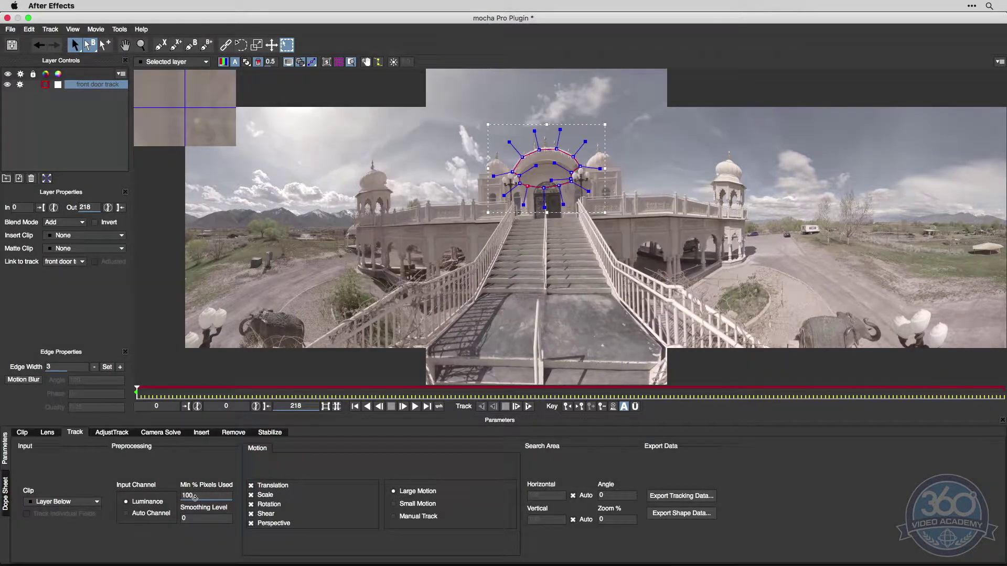
{"action": "left_click", "coordinate": [204, 496]}
{"action": "key", "text": "super+a"}
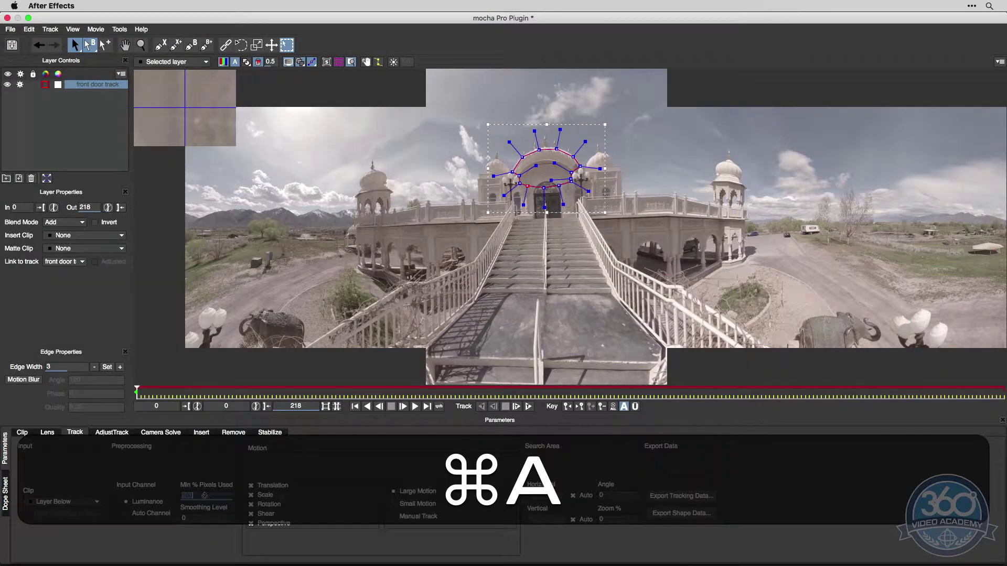
{"action": "type", "text": "90"}
{"action": "key", "text": "Return"}
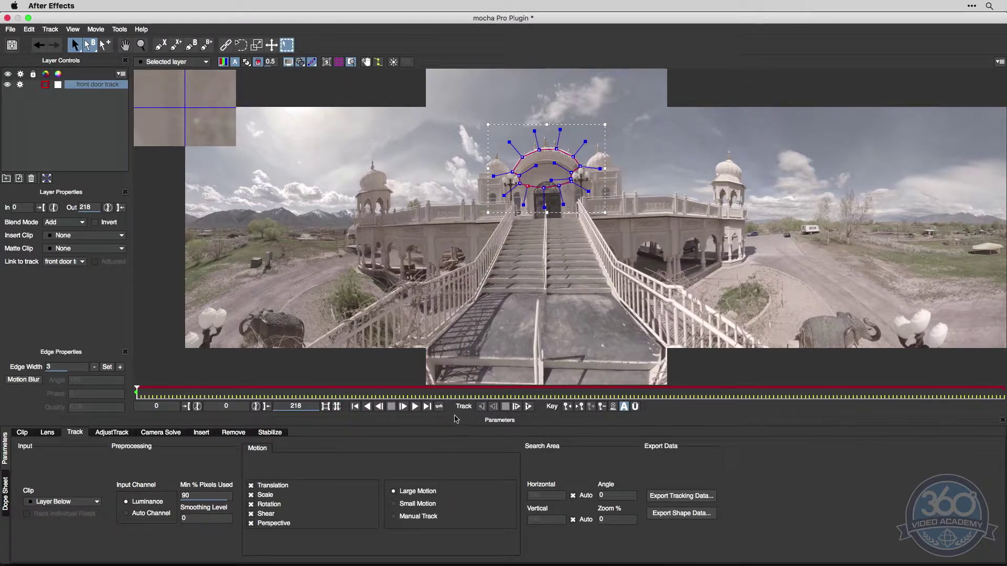
Track the front door layer forward through frame 218, pausing at frame 180 to realign the outline's top control points with the arch edge.
{"action": "left_click", "coordinate": [527, 407]}
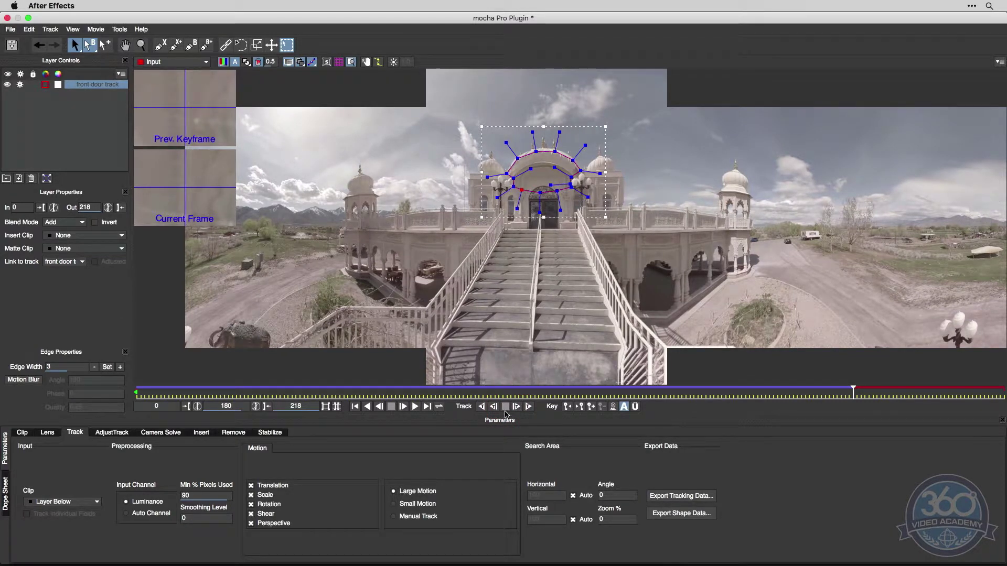
{"action": "key", "text": "z"}
{"action": "left_click_drag", "start_coordinate": [556, 176], "coordinate": [611, 169]}
{"action": "key", "text": "x"}
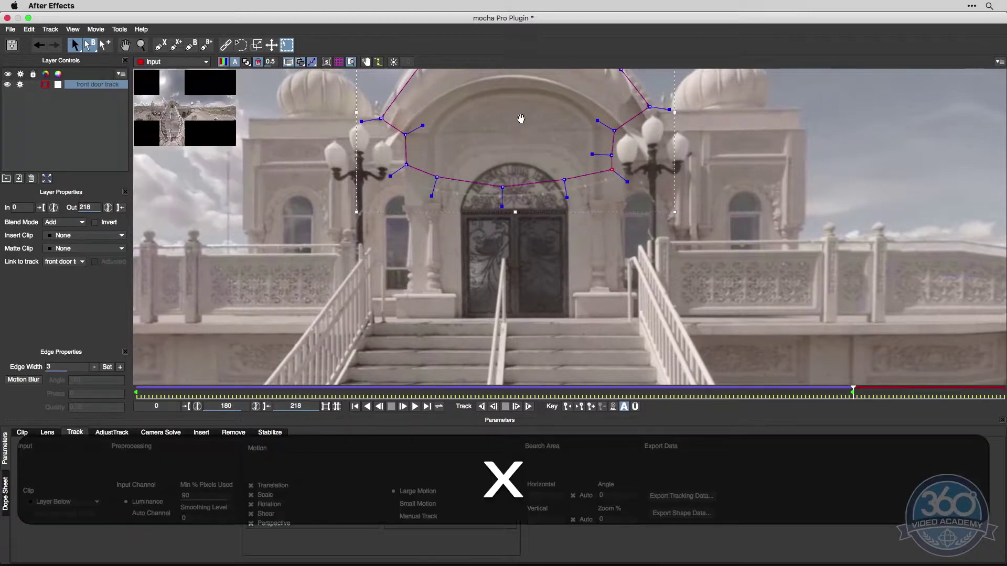
{"action": "left_click_drag", "start_coordinate": [513, 126], "coordinate": [535, 236]}
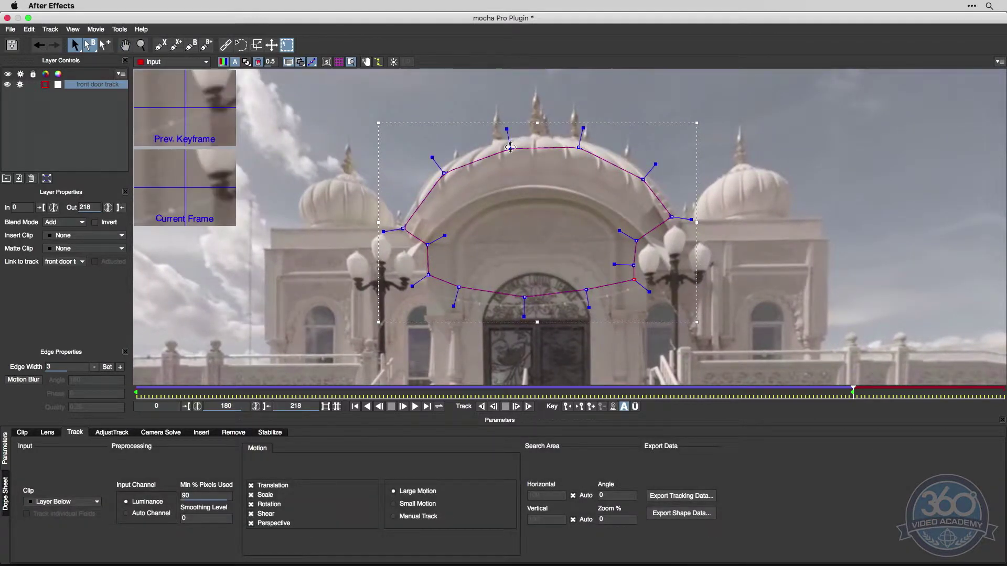
{"action": "left_click_drag", "start_coordinate": [510, 148], "coordinate": [510, 143]}
{"action": "left_click", "coordinate": [578, 147]}
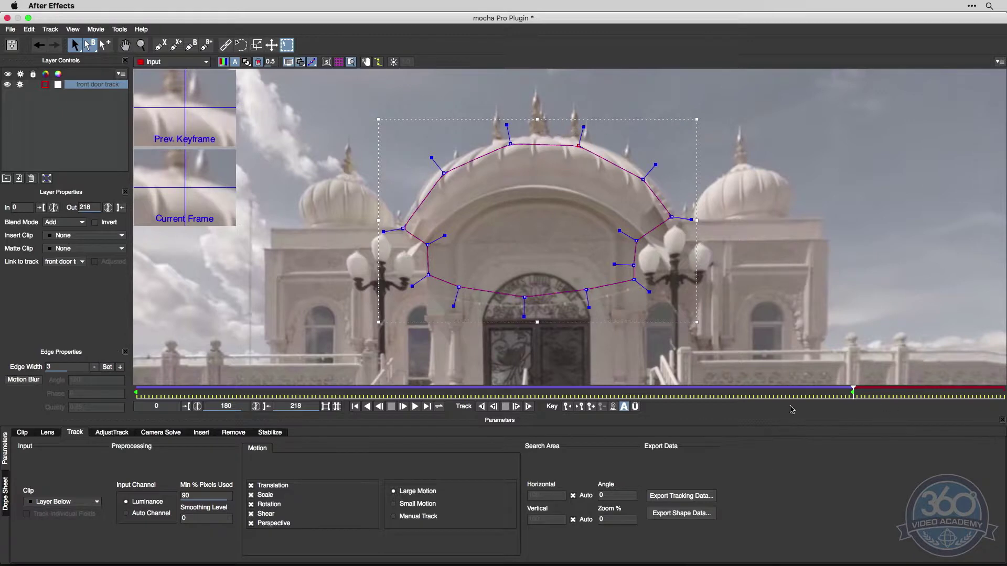
{"action": "left_click", "coordinate": [529, 407]}
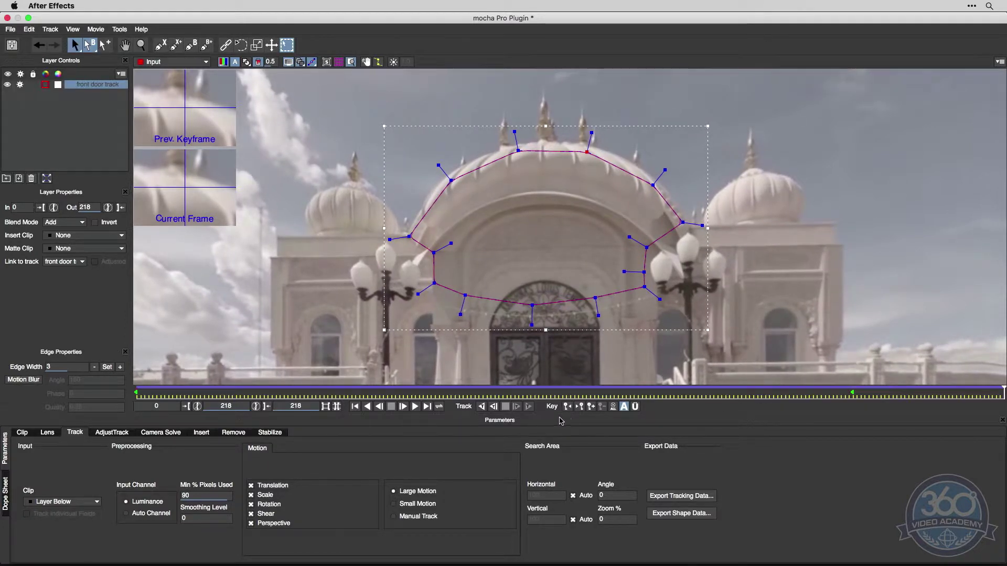
Align the planar surface and grid with the arch facade at frame 218, check the track back to frame 0, and hide the overlays.
{"action": "key", "text": "z"}
{"action": "left_click_drag", "start_coordinate": [528, 209], "coordinate": [527, 280]}
{"action": "key", "text": "s"}
{"action": "left_click", "coordinate": [327, 62]}
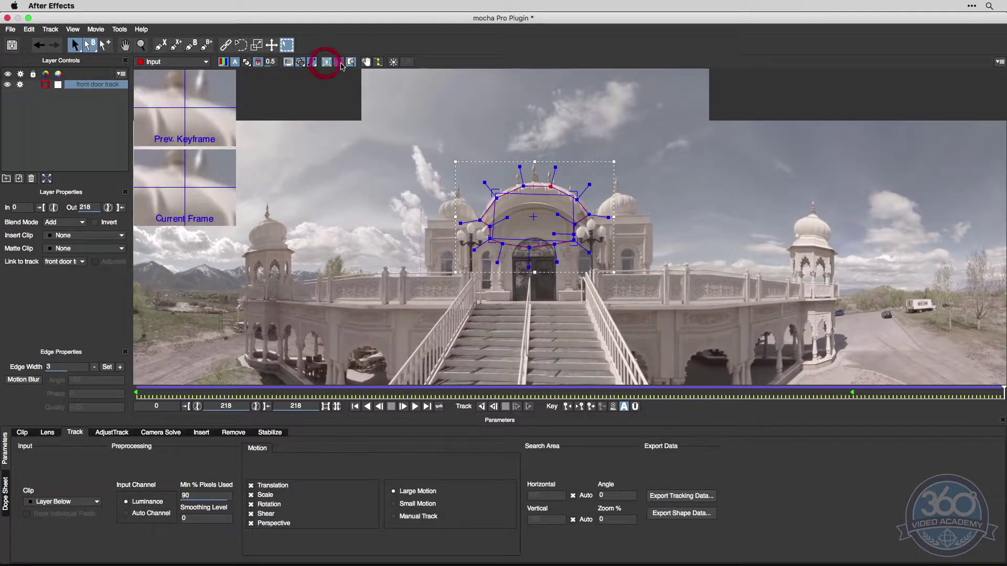
{"action": "left_click", "coordinate": [340, 62]}
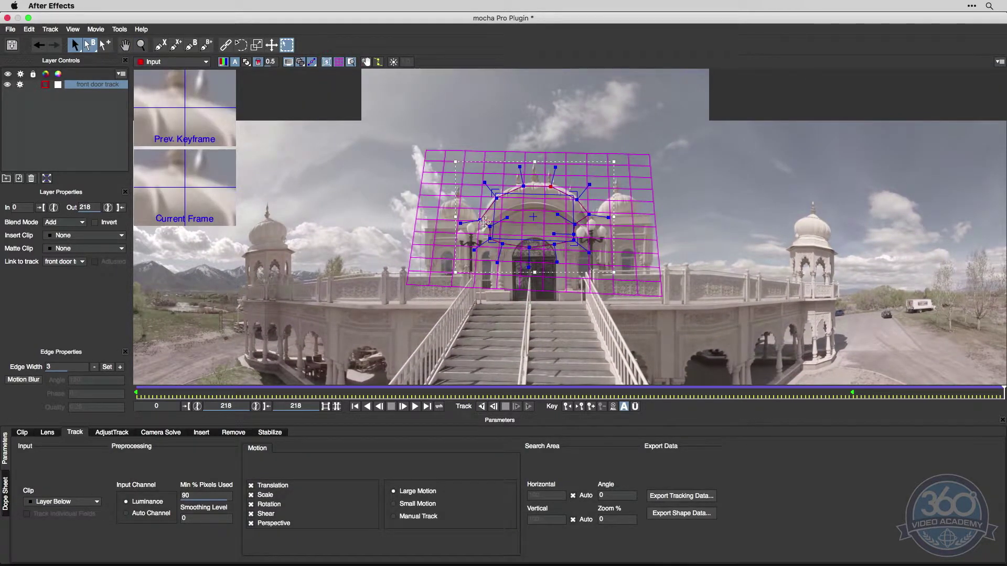
{"action": "left_click_drag", "start_coordinate": [492, 239], "coordinate": [496, 241]}
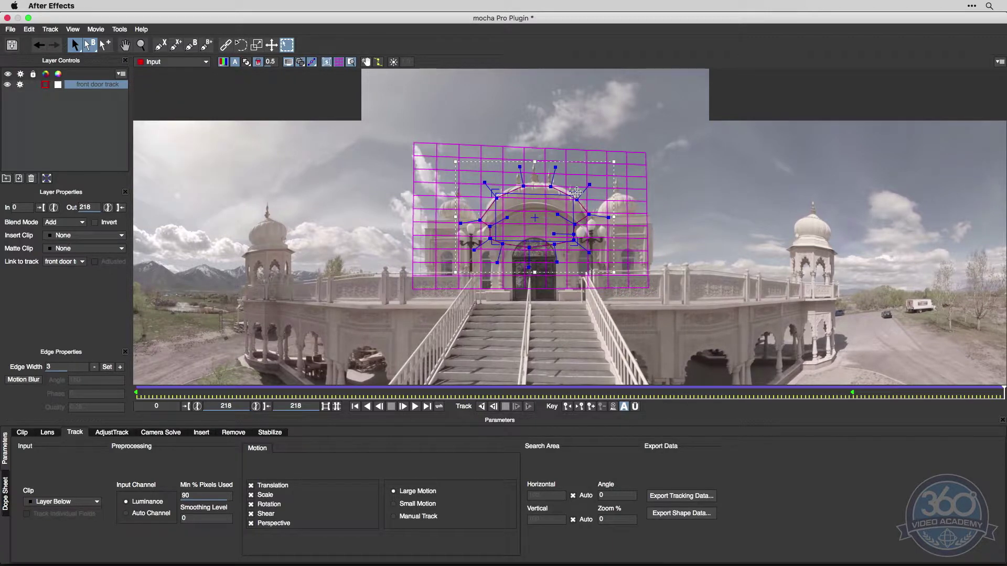
{"action": "left_click_drag", "start_coordinate": [576, 192], "coordinate": [575, 194]}
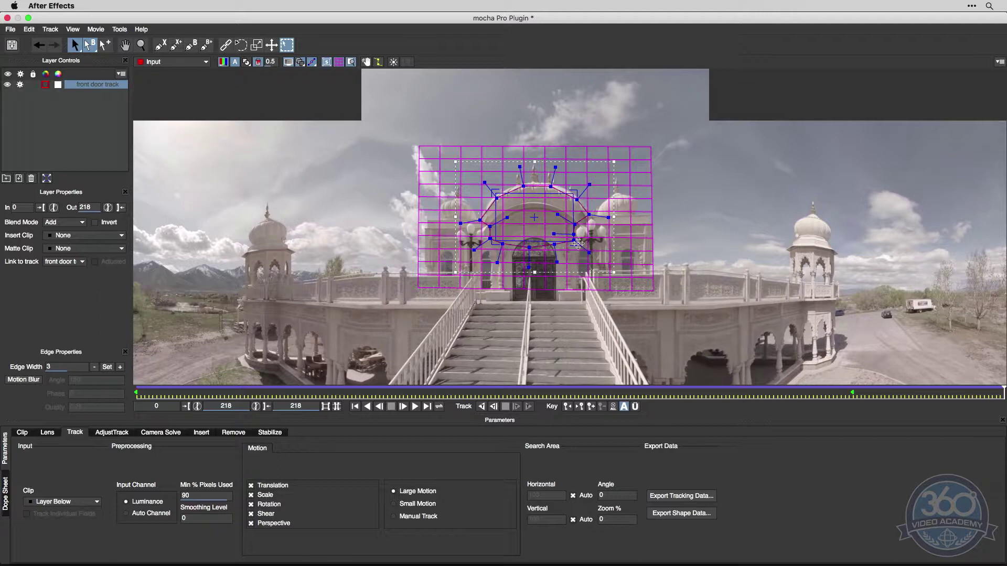
{"action": "left_click_drag", "start_coordinate": [576, 241], "coordinate": [577, 243]}
{"action": "left_click_drag", "start_coordinate": [983, 395], "coordinate": [80, 382]}
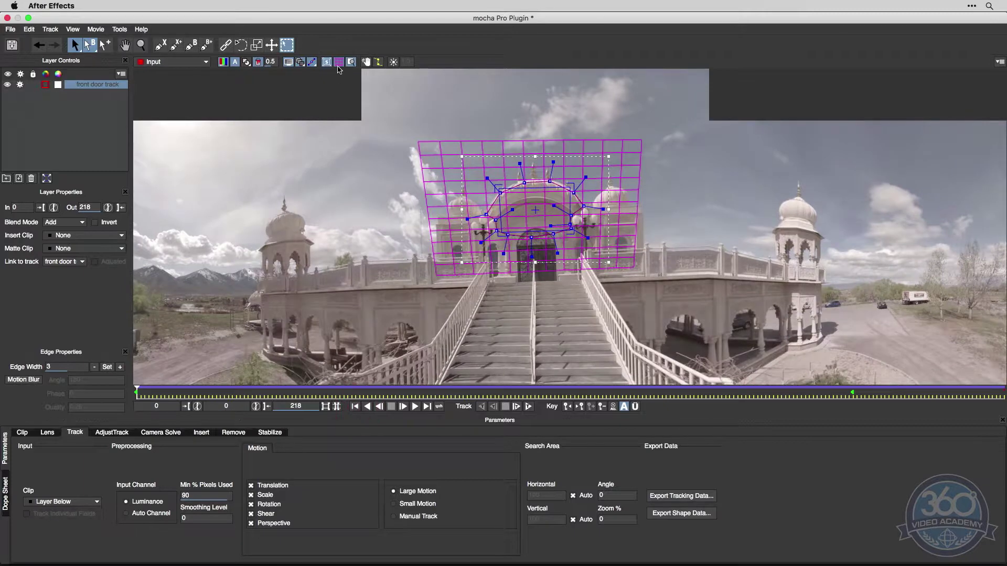
{"action": "left_click", "coordinate": [338, 62]}
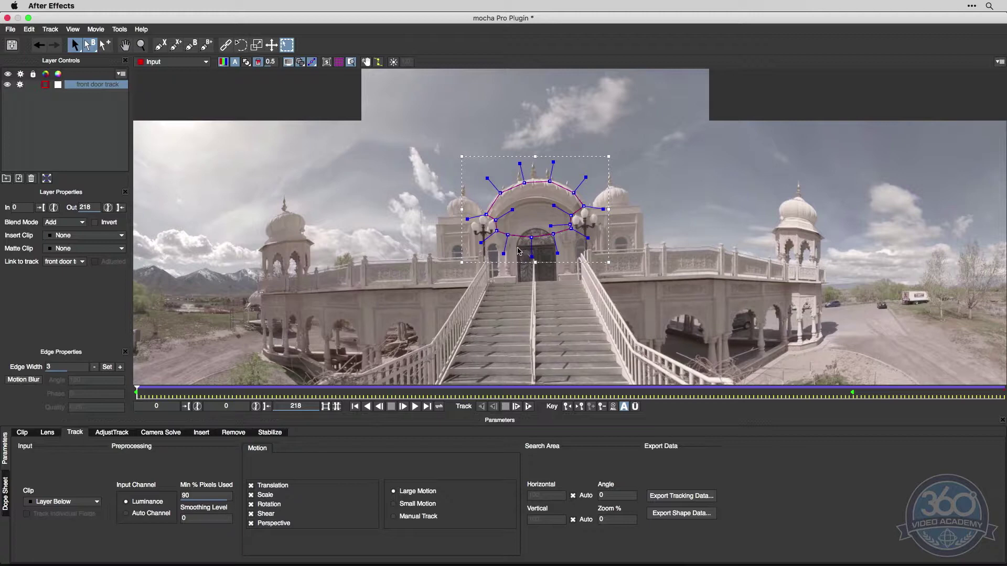
Save the mocha project and choose After Effects Transform Data [position, scale and rotation] (*.txt) as the tracking data export format.
{"action": "left_click", "coordinate": [11, 46]}
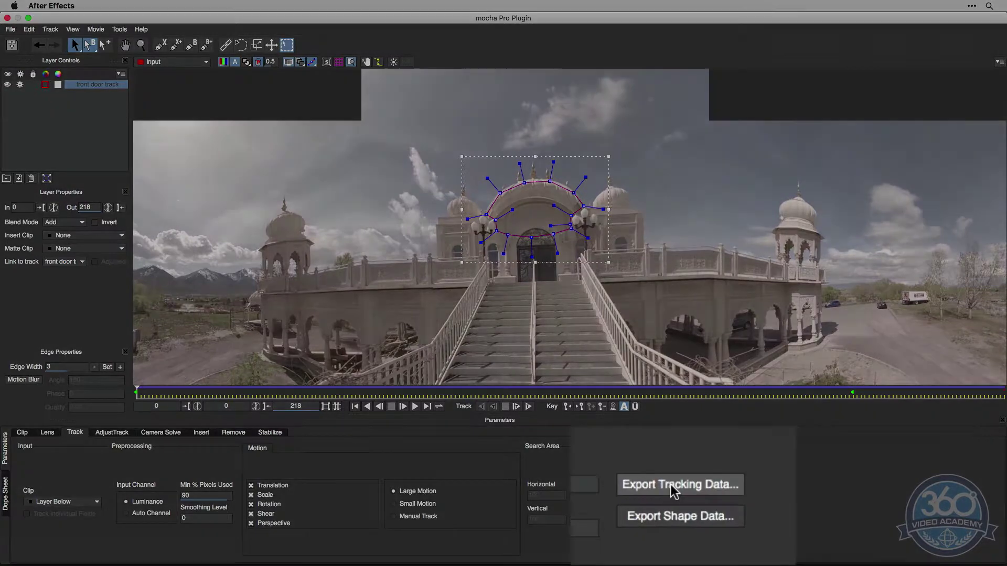
{"action": "left_click", "coordinate": [677, 497]}
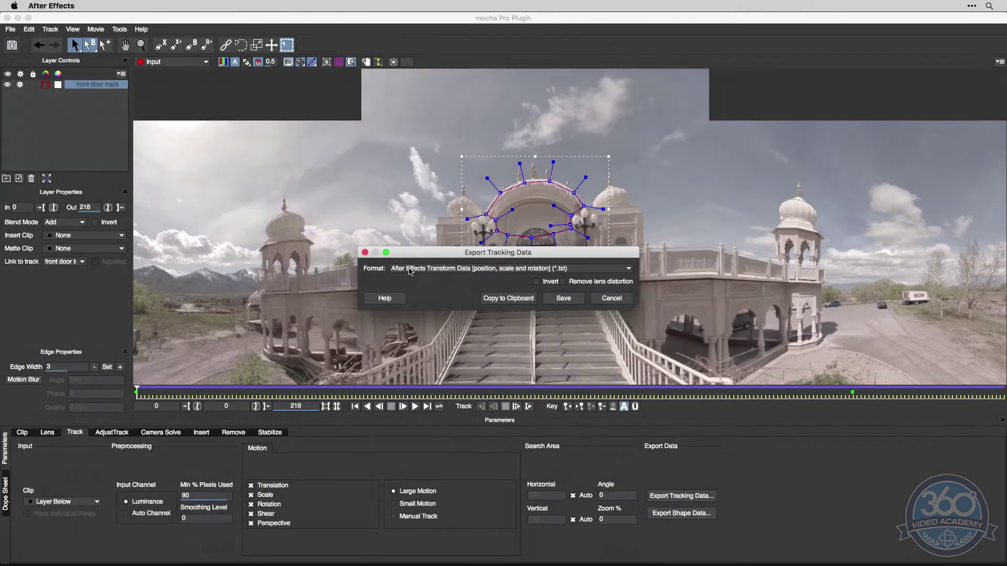
{"action": "left_click", "coordinate": [440, 270]}
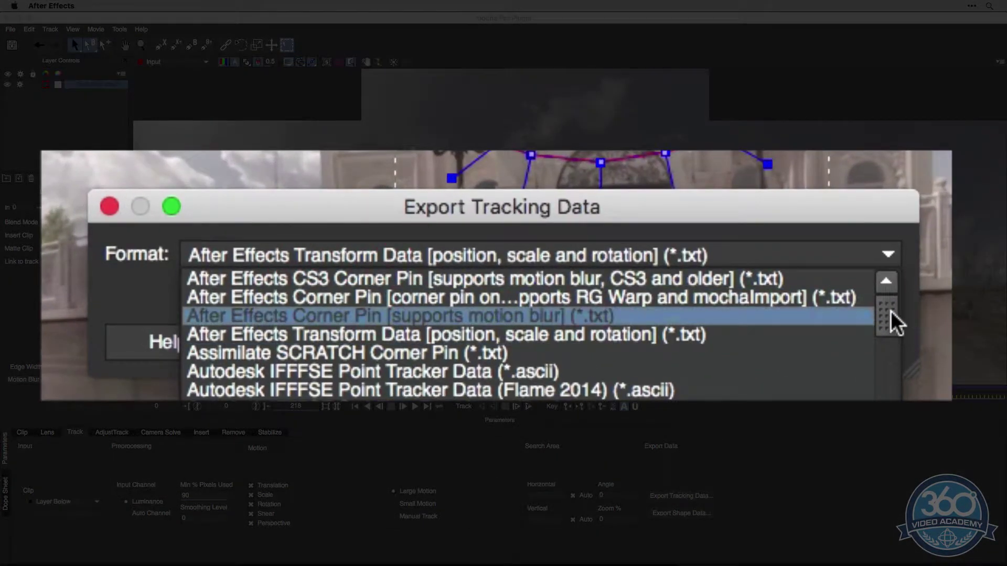
{"action": "mouse_move", "coordinate": [890, 311]}
{"action": "left_mouse_down"}
{"action": "mouse_move", "coordinate": [892, 387]}
{"action": "mouse_move", "coordinate": [894, 304]}
{"action": "left_mouse_up"}
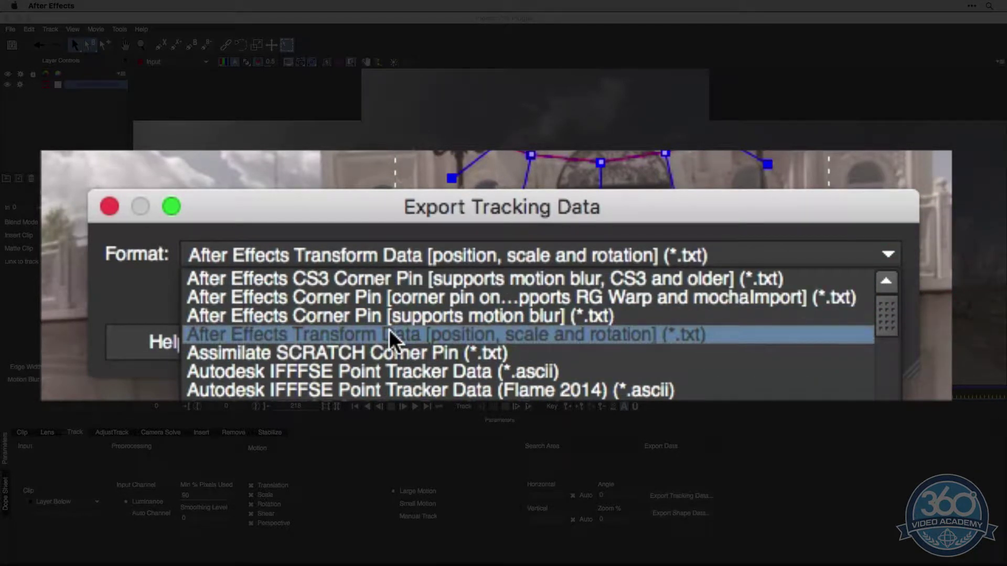
{"action": "left_click", "coordinate": [295, 334]}
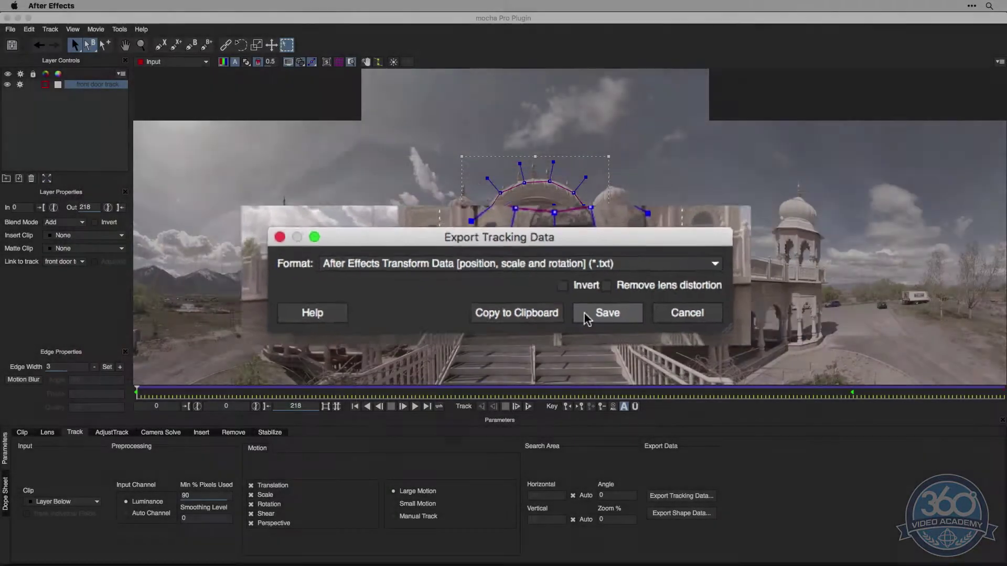
Save the exported tracking data in the Stabilize folder as "front door track 2".
{"action": "left_click", "coordinate": [669, 342]}
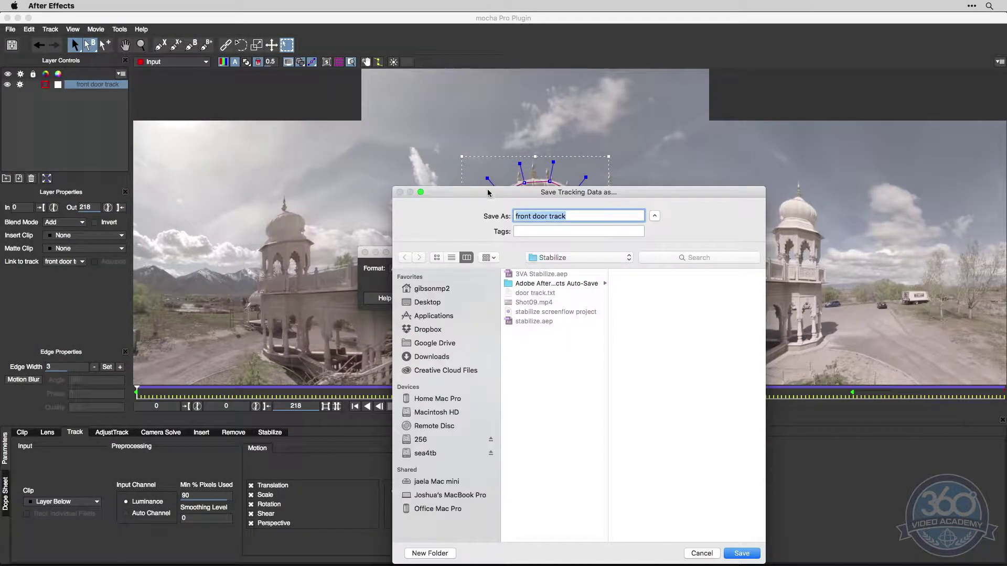
{"action": "left_click_drag", "start_coordinate": [488, 192], "coordinate": [418, 115]}
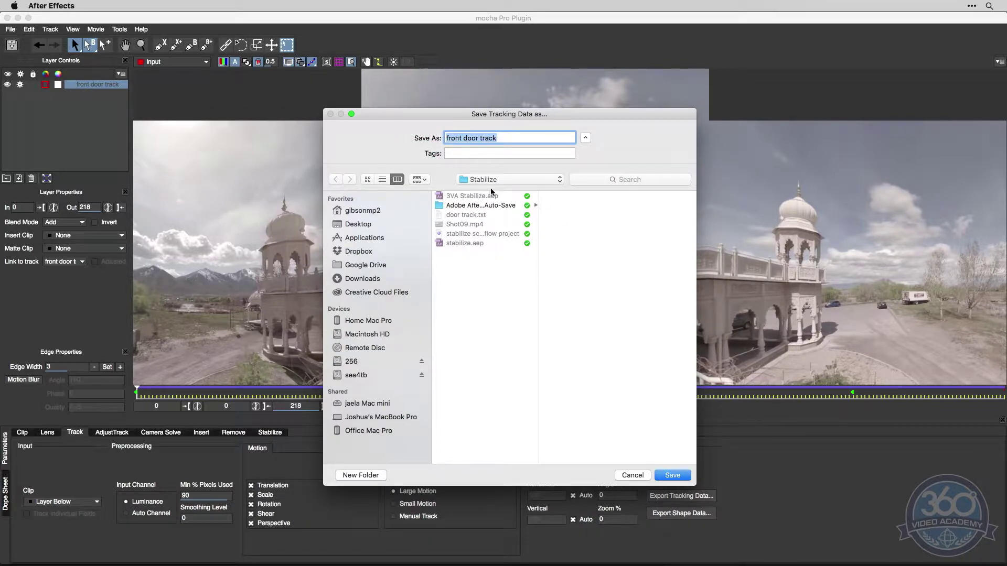
{"action": "left_click", "coordinate": [522, 138]}
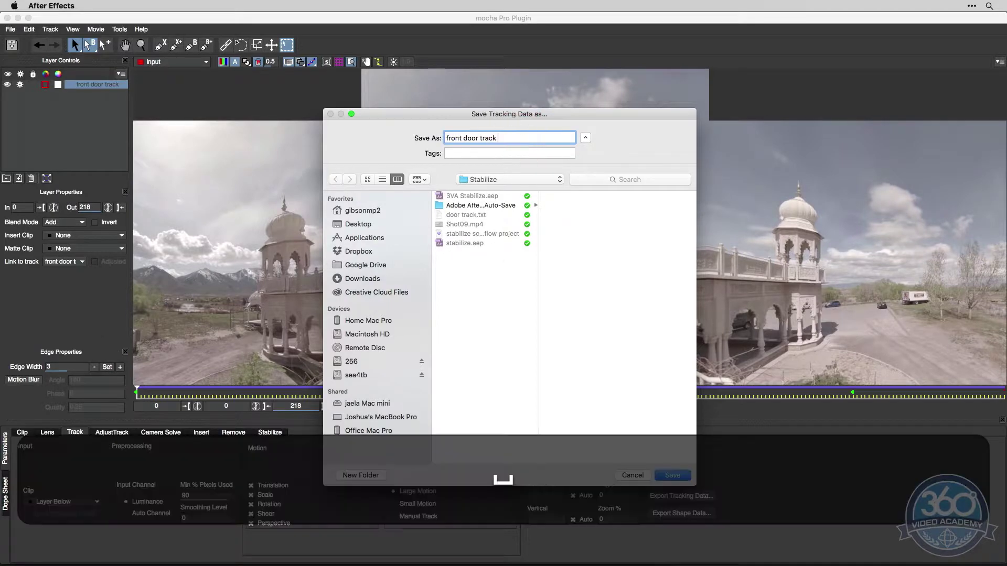
{"action": "type", "text": "2"}
{"action": "key", "text": "Return"}
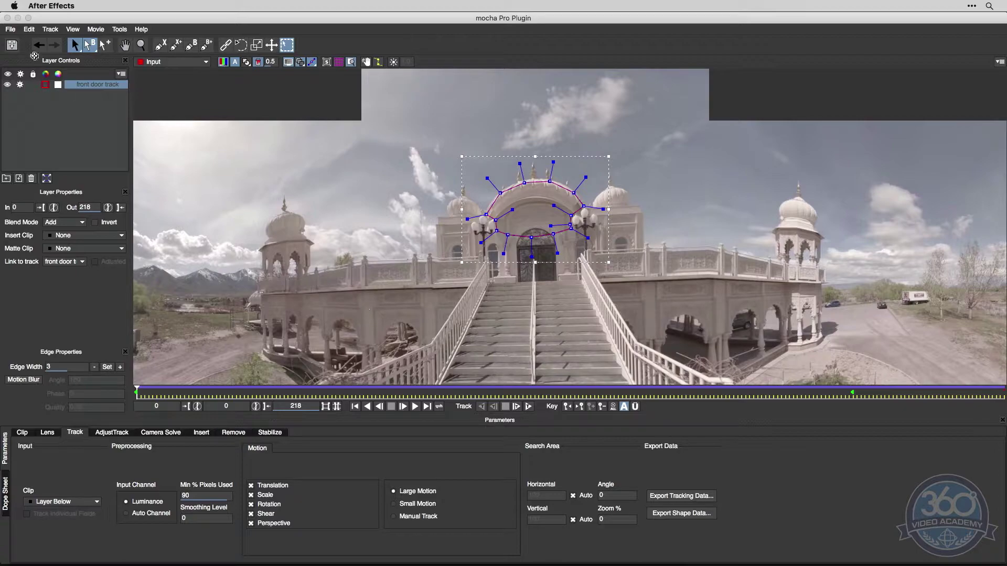
Close the mocha Pro window and return to the Shot09 composition in After Effects.
{"action": "left_click", "coordinate": [24, 35]}
{"action": "left_click", "coordinate": [7, 18]}
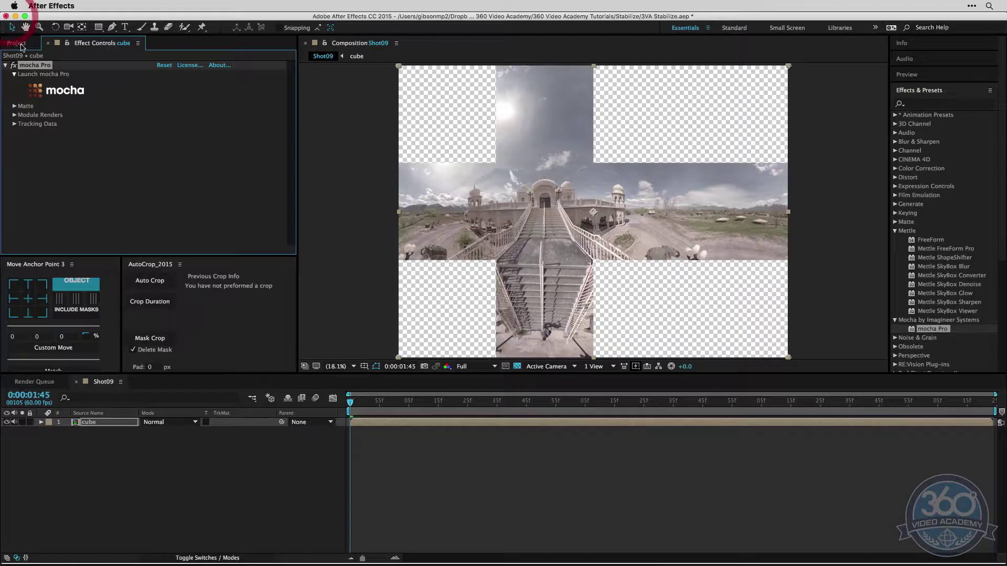
{"action": "left_click", "coordinate": [53, 176]}
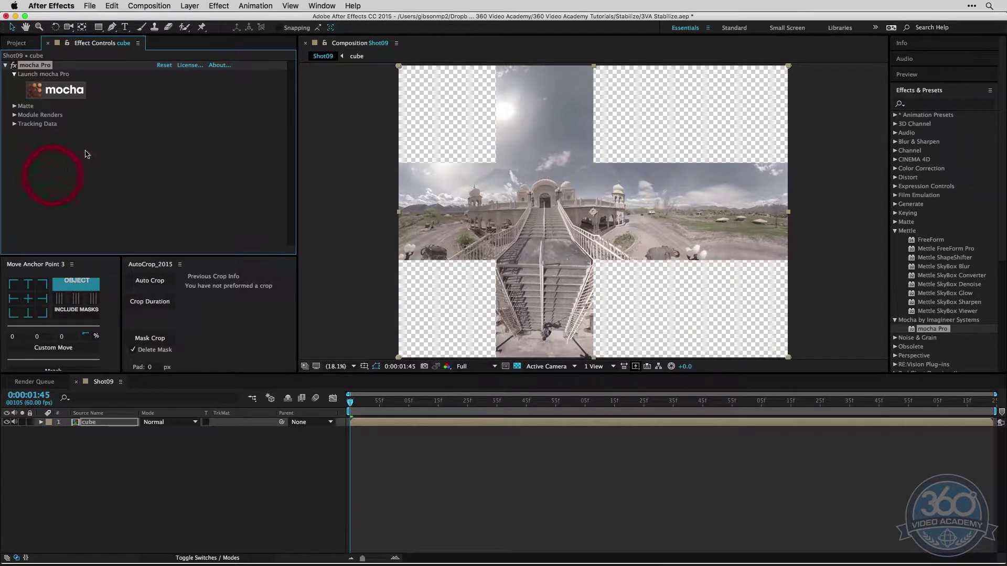
Switch to Finder, open "front door track 2.txt" from the Stabilize folder in TextEdit, and look through its position keyframe data.
{"action": "key", "text": "super+Tab"}
{"action": "key", "text": "super+Tab"}
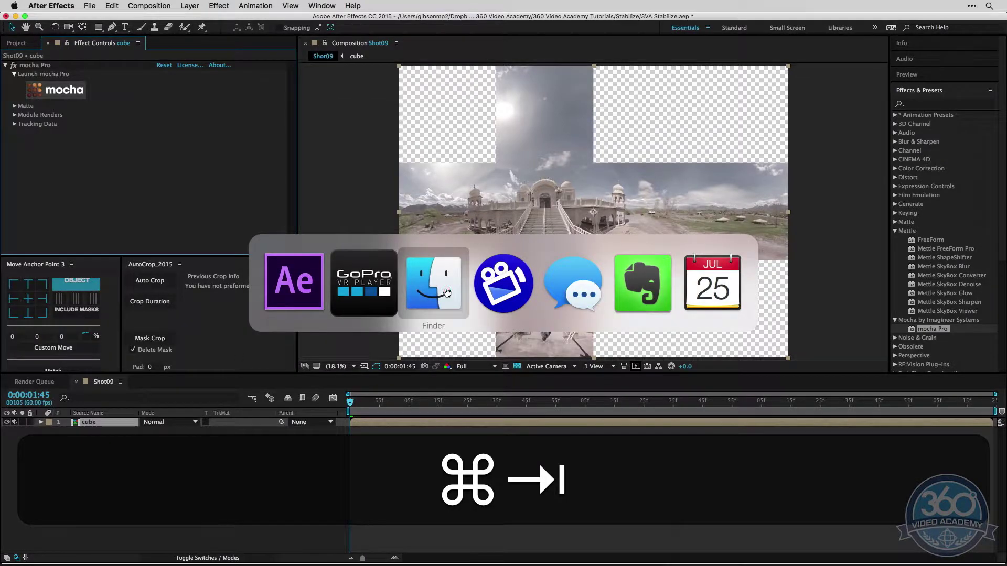
{"action": "double_click", "coordinate": [496, 349]}
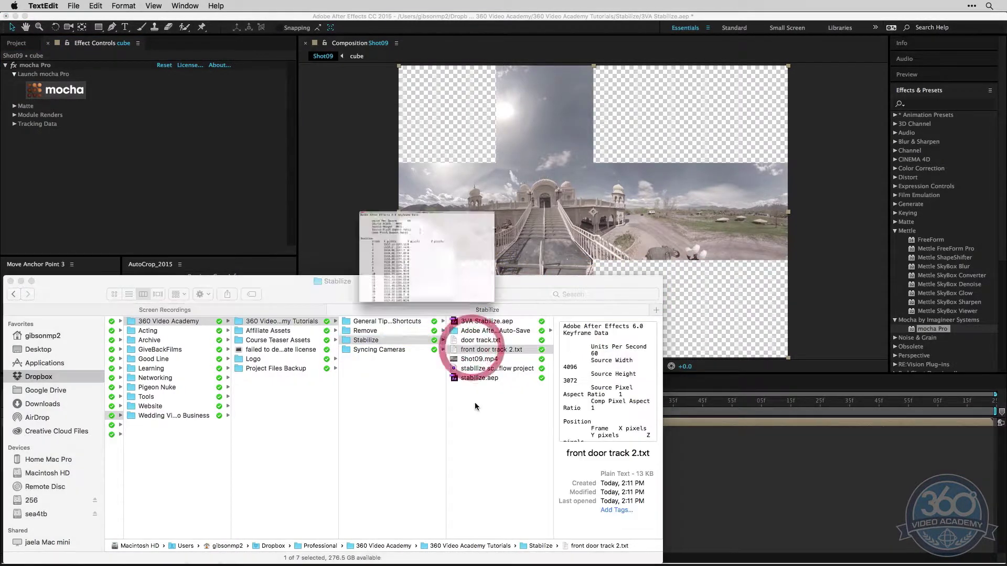
{"action": "left_click", "coordinate": [153, 207]}
{"action": "key", "text": "super+Tab"}
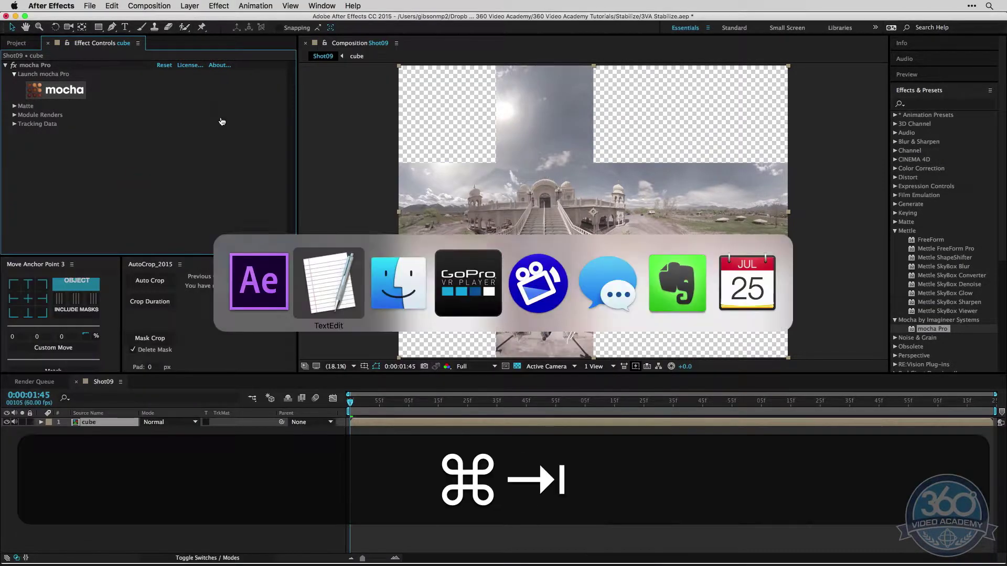
{"action": "scroll", "coordinate": [390, 115], "scroll_direction": "down", "scroll_amount": 10}
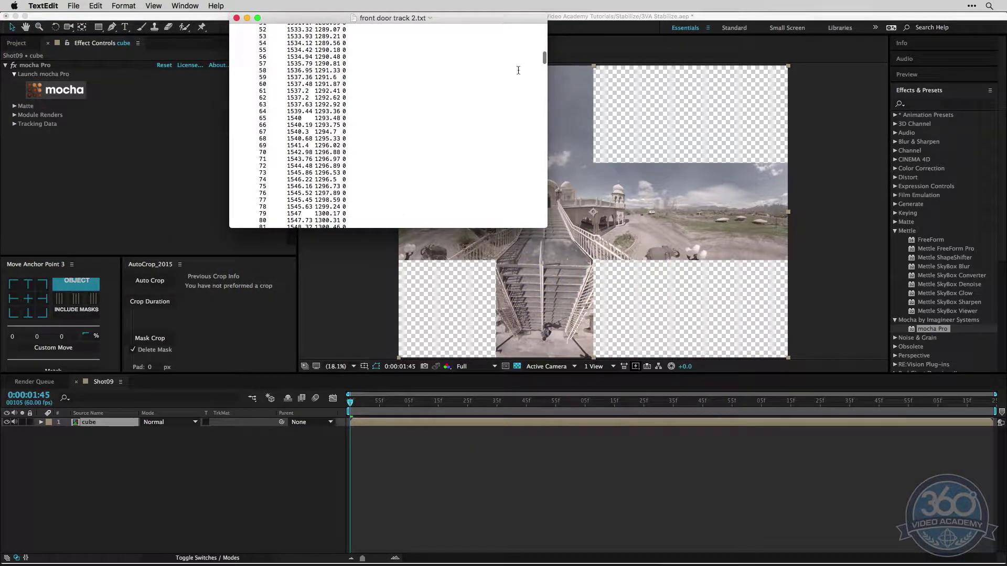
{"action": "left_click_drag", "start_coordinate": [543, 63], "coordinate": [543, 19]}
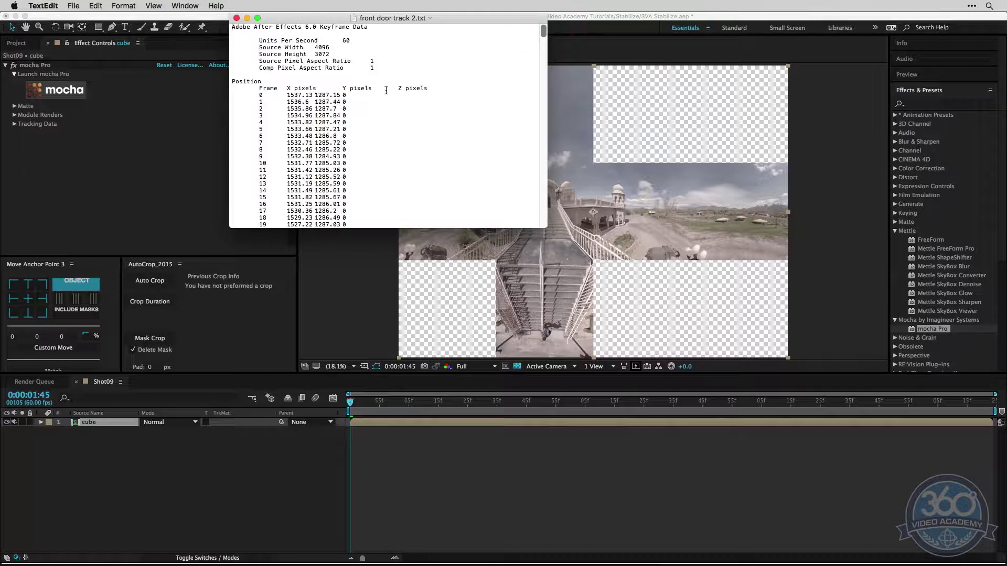
Copy the entire contents of "front door track 2.txt" and return to the Shot09 composition in After Effects.
{"action": "scroll", "coordinate": [382, 134], "scroll_direction": "down", "scroll_amount": 3}
{"action": "scroll", "coordinate": [383, 134], "scroll_direction": "up", "scroll_amount": 5}
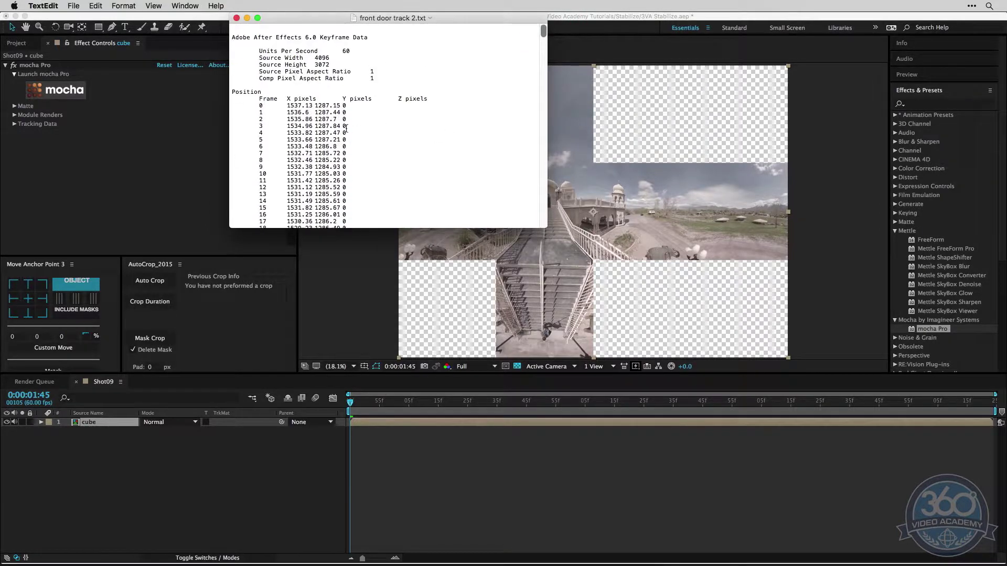
{"action": "left_click", "coordinate": [391, 128]}
{"action": "key", "text": "super+a"}
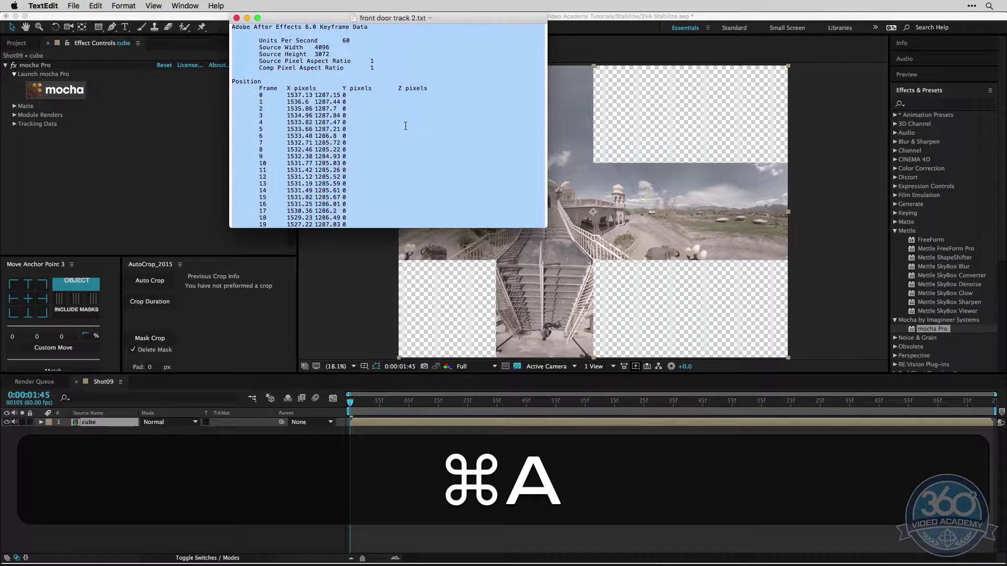
{"action": "key", "text": "super+c"}
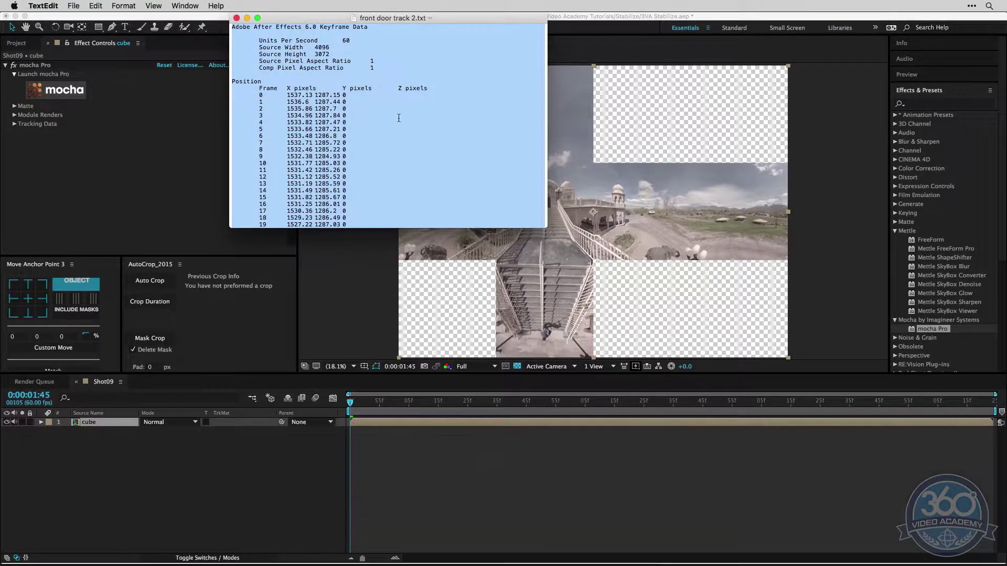
{"action": "key", "text": "super+Tab"}
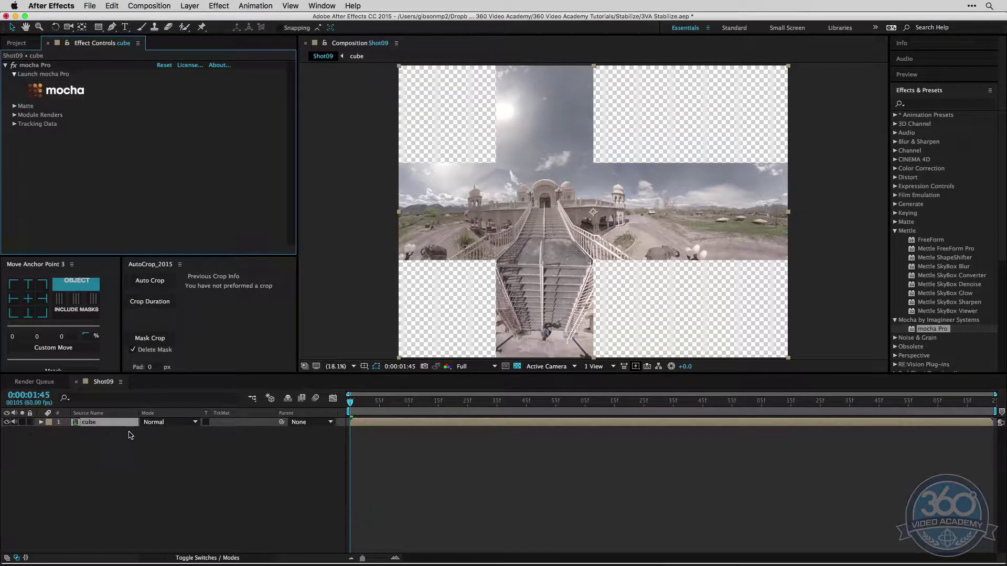
Add a null object to the Shot09 composition and paste the copied tracking data onto it at 0:00:01:45.
{"action": "left_click", "coordinate": [178, 460]}
{"action": "right_click", "coordinate": [126, 456]}
{"action": "mouse_move", "coordinate": [152, 462]}
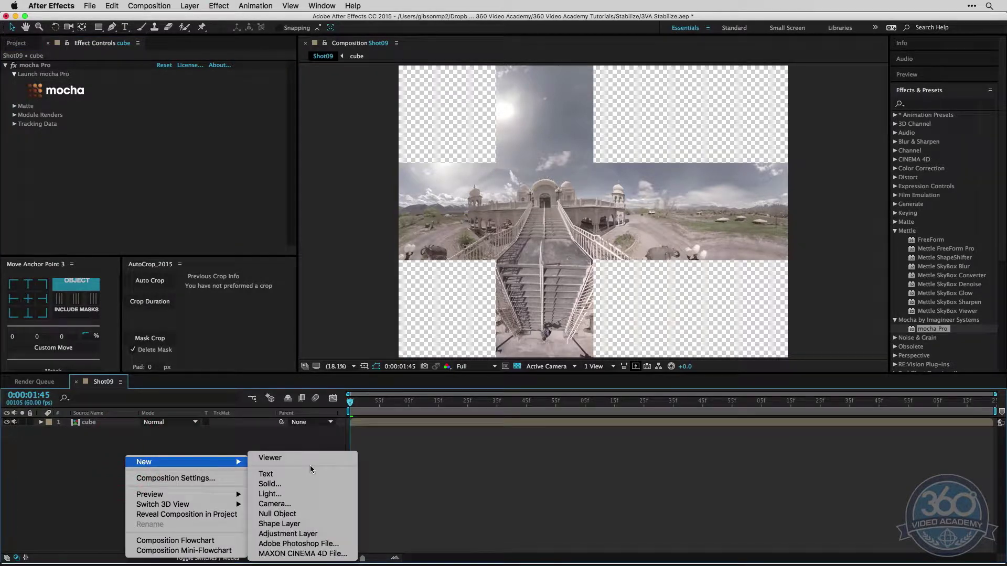
{"action": "left_click", "coordinate": [277, 514]}
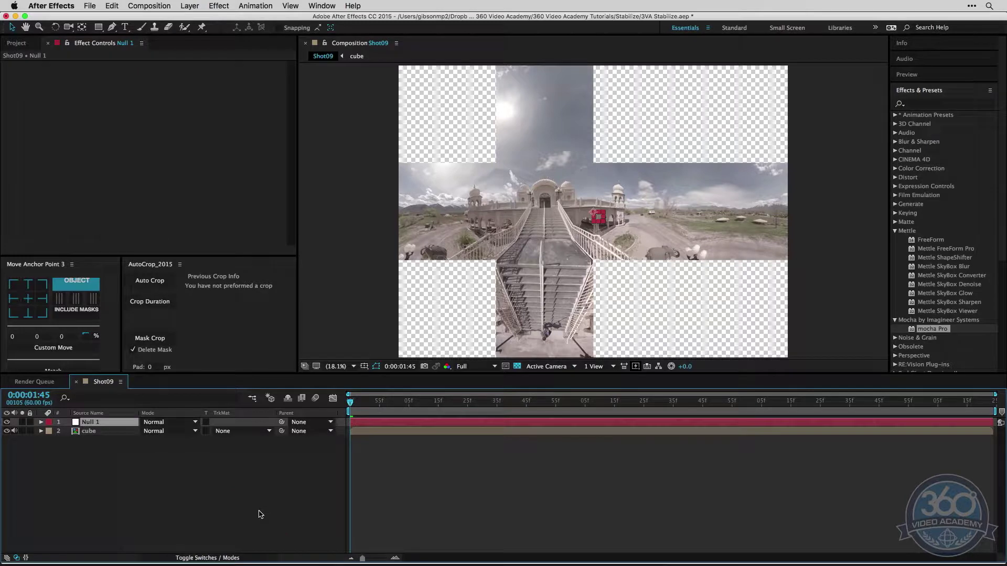
{"action": "key", "text": "super+v"}
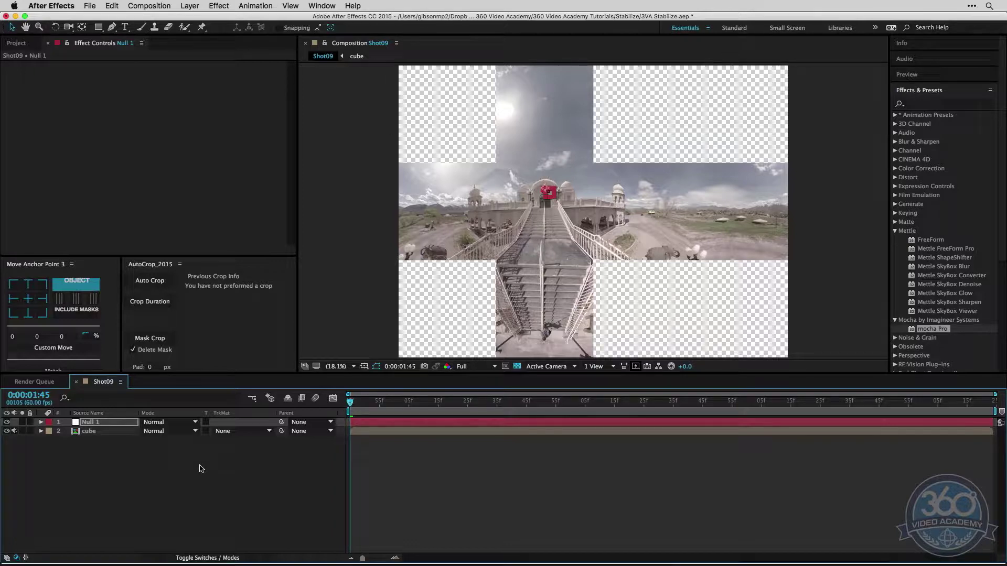
Undo the paste, try pasting the tracking data onto the null at 0:00:02:48, and undo back to before the null was added.
{"action": "key", "text": "super+z"}
{"action": "left_click", "coordinate": [535, 402]}
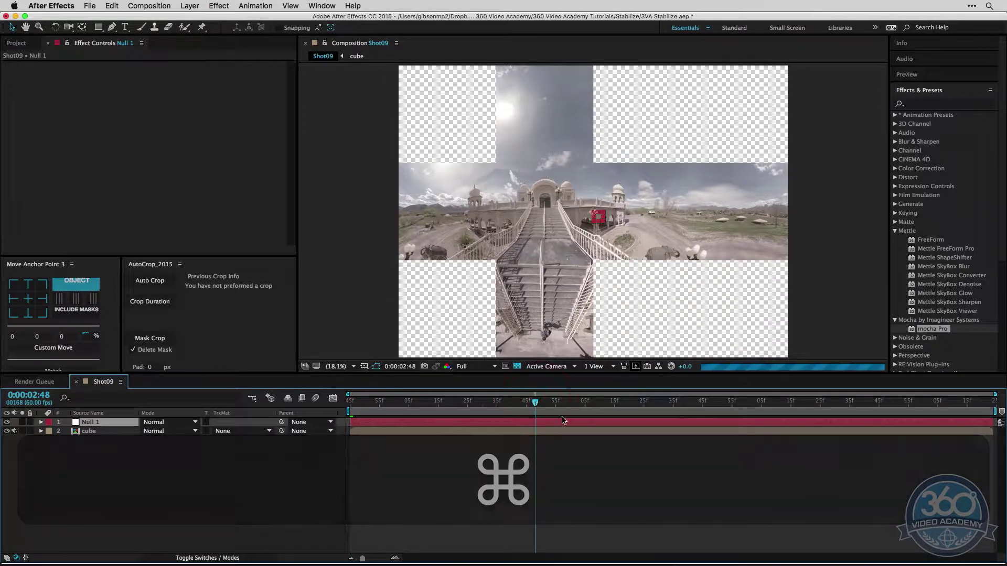
{"action": "key", "text": "super+v"}
{"action": "key", "text": "e"}
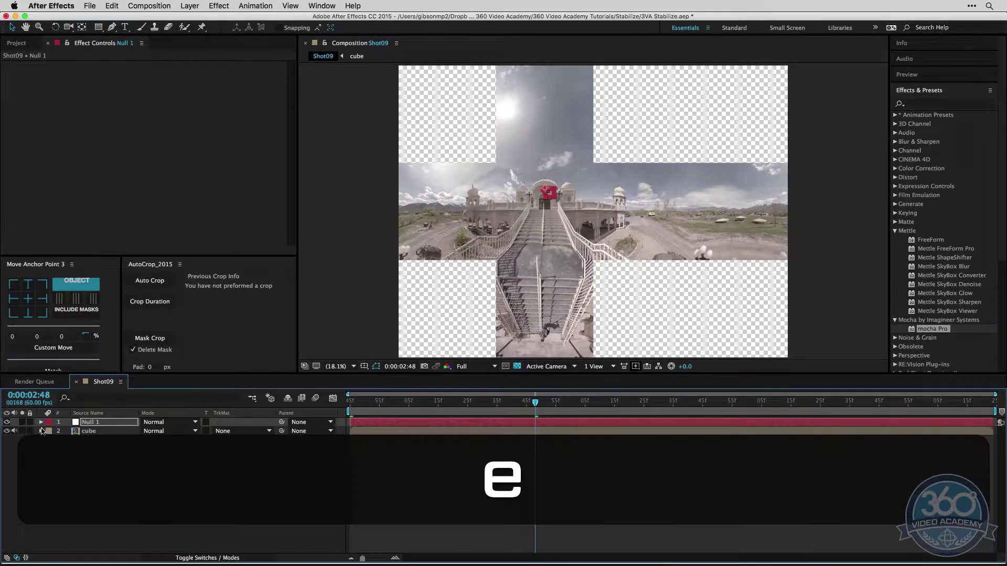
{"action": "left_click", "coordinate": [41, 422]}
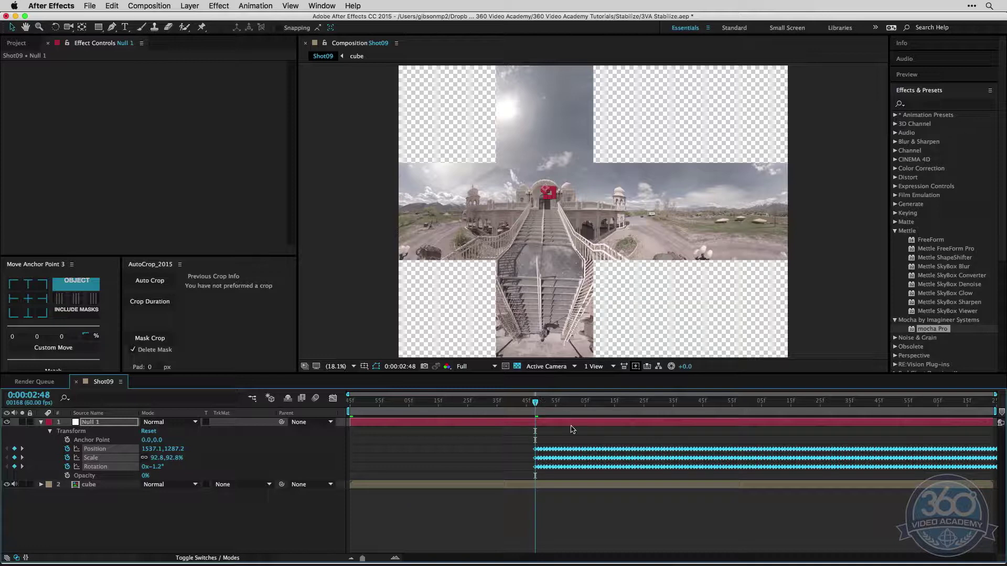
{"action": "key", "text": "super+z"}
{"action": "key", "text": "super+z"}
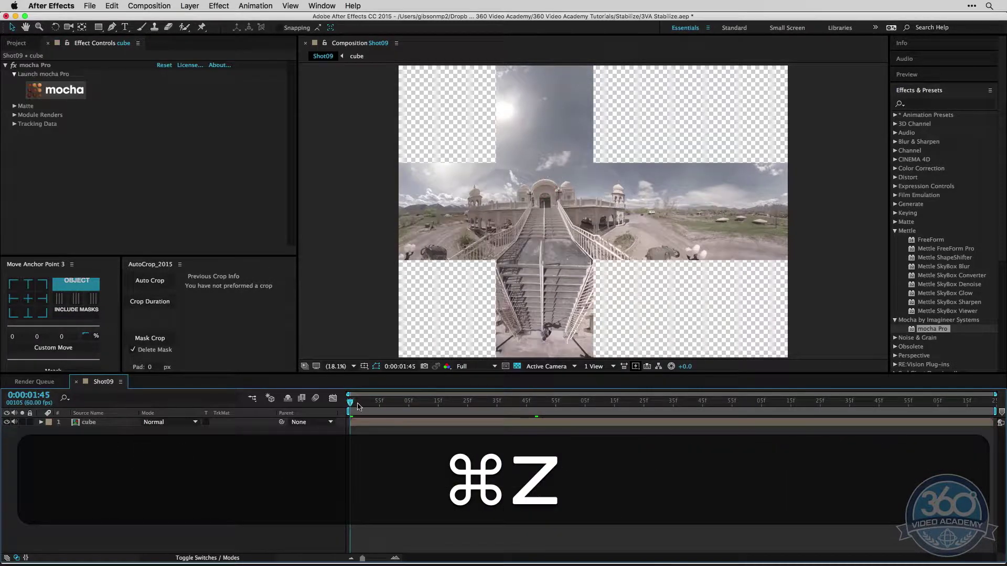
Create a new null object in Shot09 and paste the tracking data onto it at 0:00:01:45.
{"action": "right_click", "coordinate": [215, 451]}
{"action": "mouse_move", "coordinate": [231, 456]}
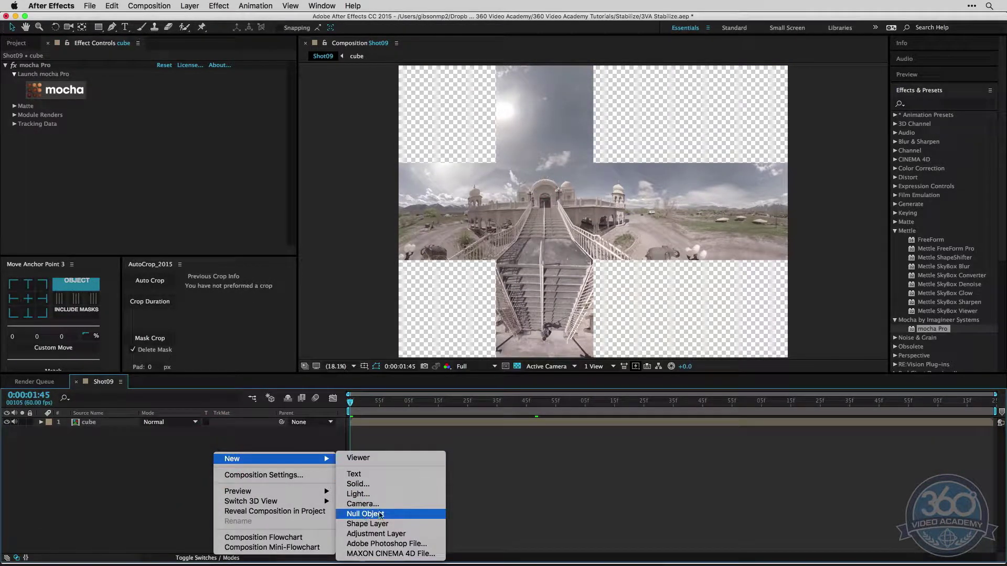
{"action": "left_click", "coordinate": [385, 511]}
{"action": "key", "text": "super+v"}
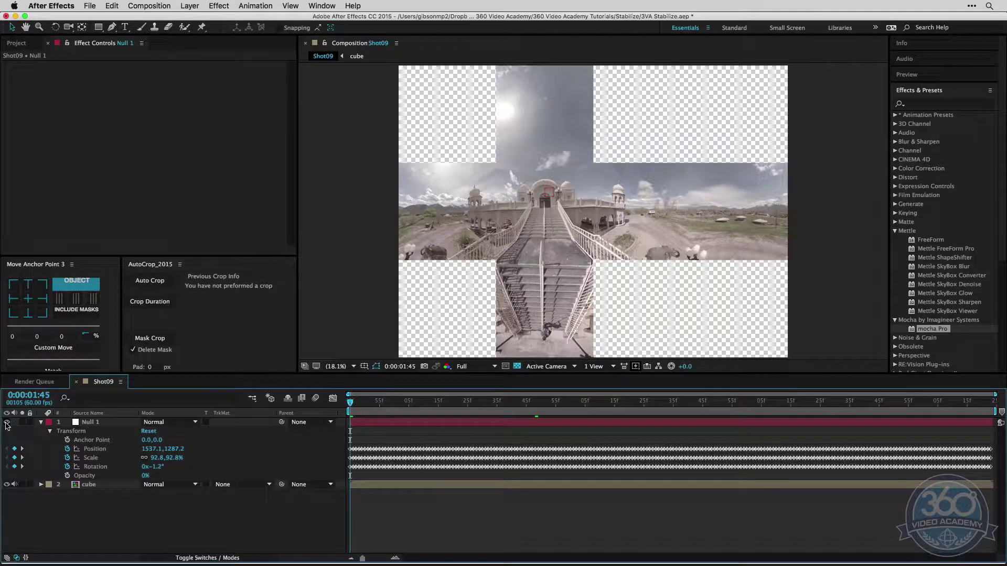
Hide the null layer from view and rename it "front door track".
{"action": "left_click", "coordinate": [7, 424]}
{"action": "left_click", "coordinate": [92, 422]}
{"action": "key", "text": "Return"}
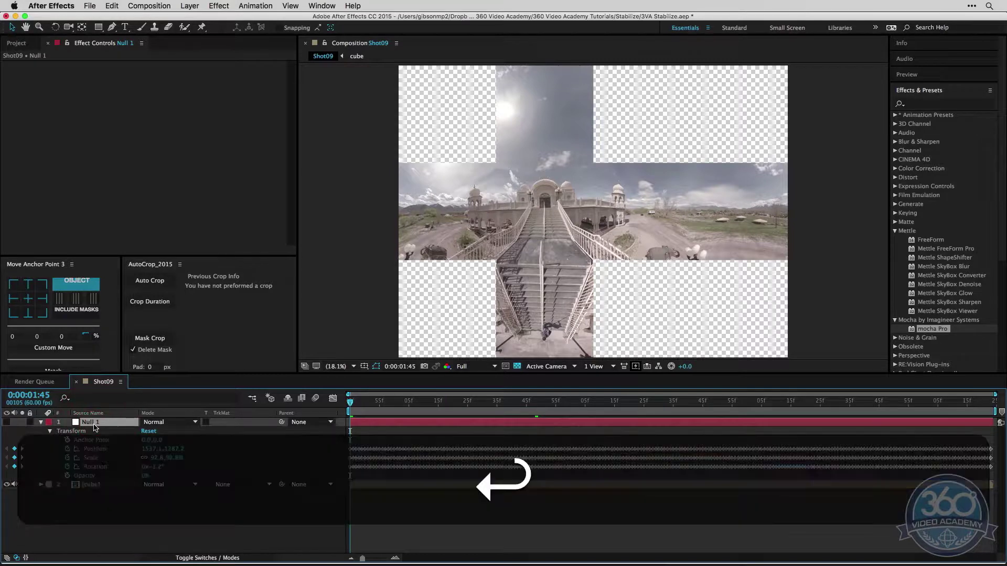
{"action": "type", "text": "front door"}
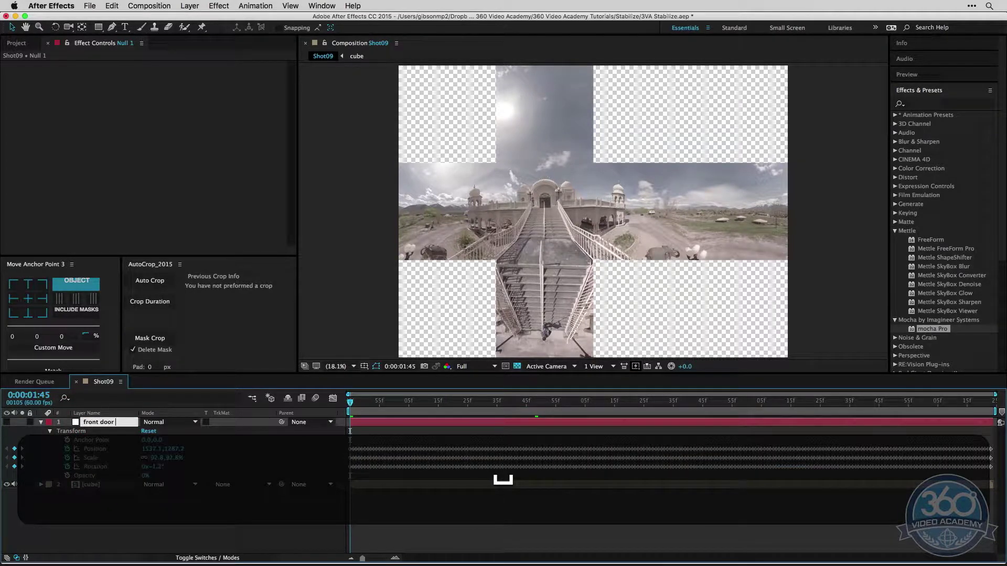
{"action": "type", "text": " track"}
{"action": "key", "text": "Return"}
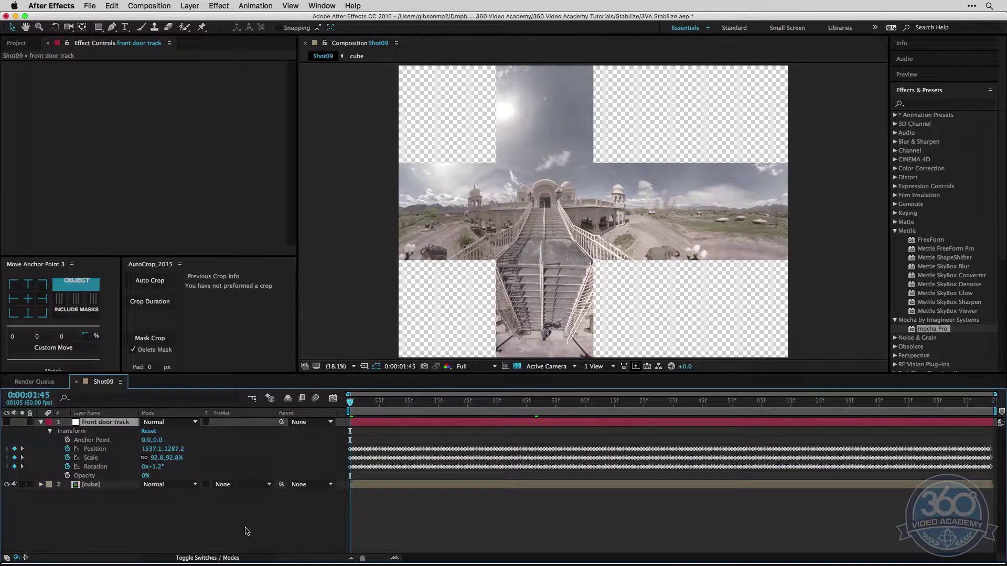
{"action": "left_click", "coordinate": [247, 527]}
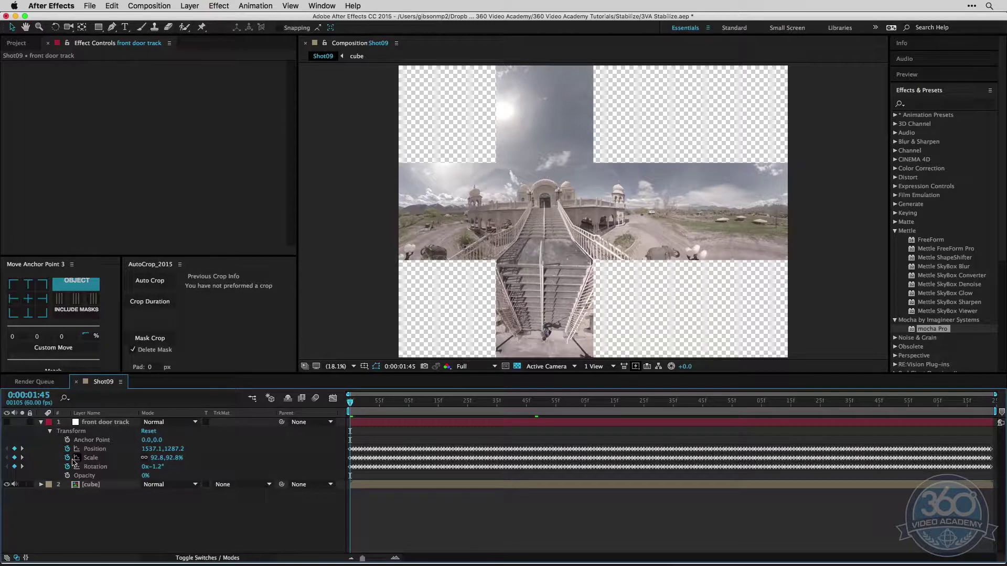
Remove all Scale keyframes from the front door track null and separate its Position into X and Y dimensions.
{"action": "left_click", "coordinate": [67, 457]}
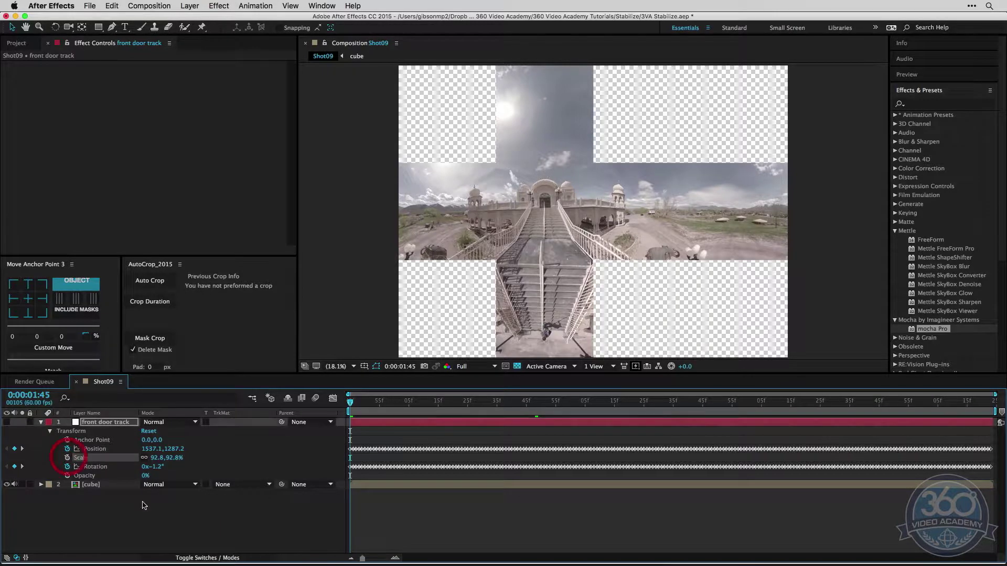
{"action": "left_click", "coordinate": [169, 514]}
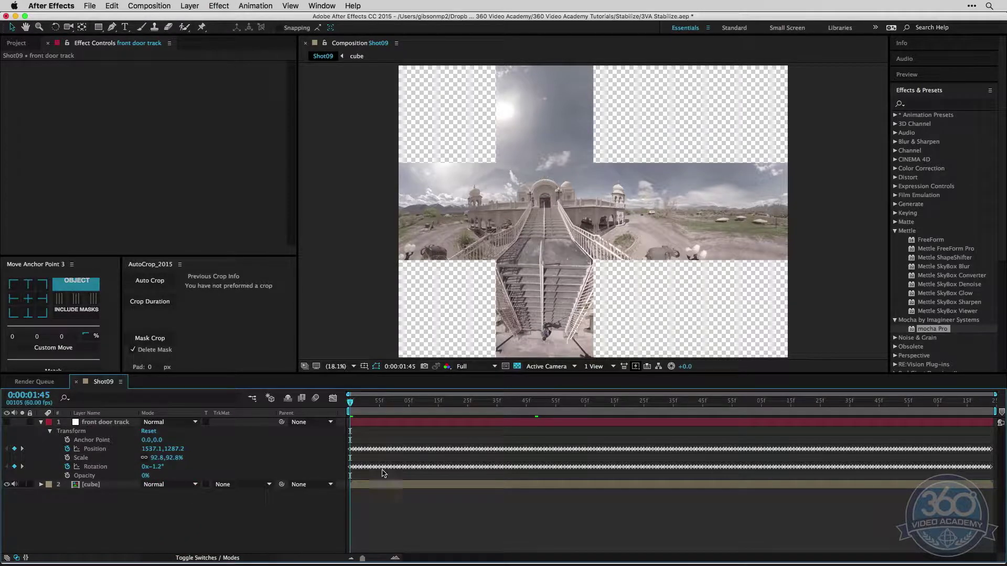
{"action": "left_click", "coordinate": [120, 516]}
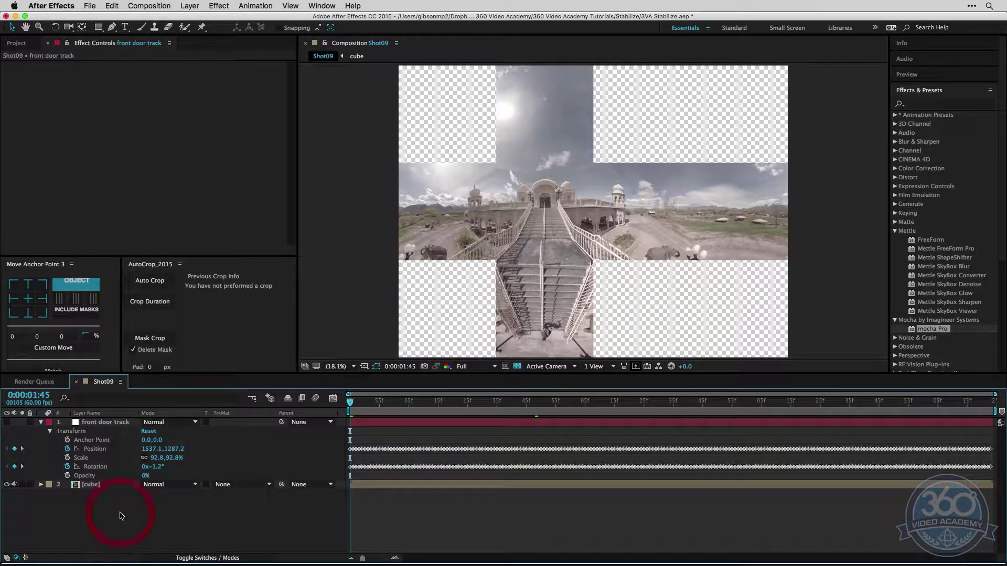
{"action": "right_click", "coordinate": [100, 451]}
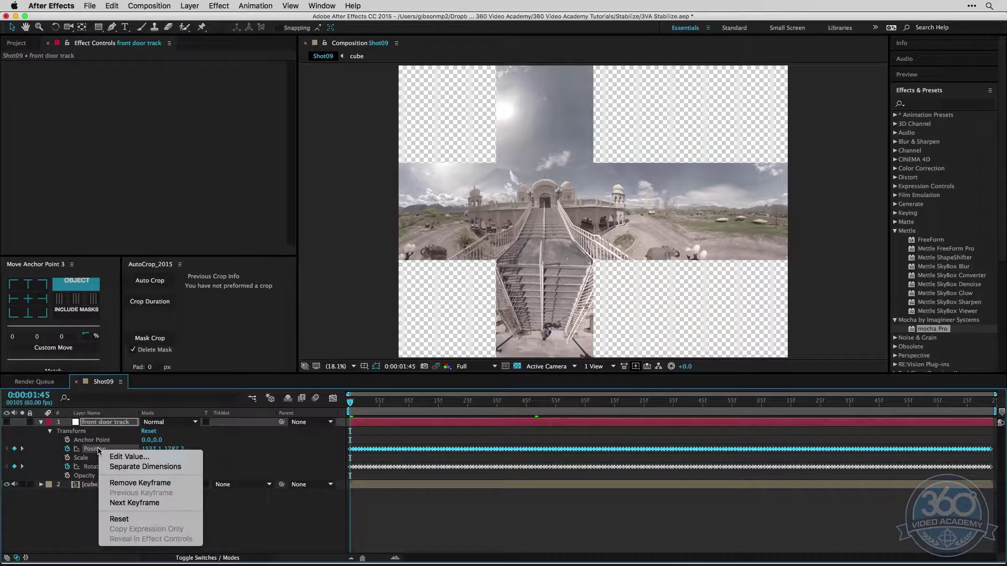
{"action": "left_click", "coordinate": [122, 467]}
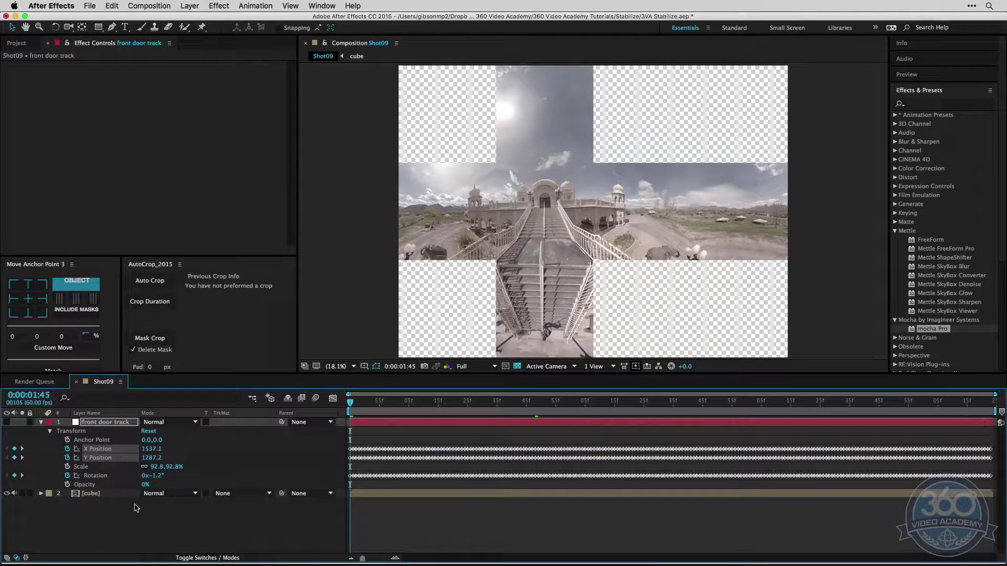
Check the cube layer's property groups and the effect applied to it.
{"action": "left_click", "coordinate": [42, 494]}
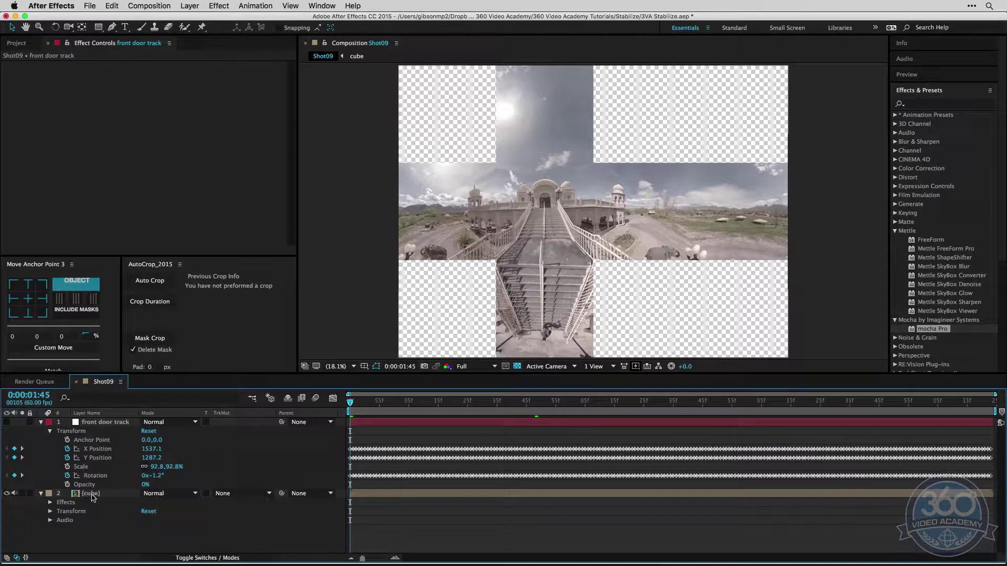
{"action": "left_click", "coordinate": [92, 494]}
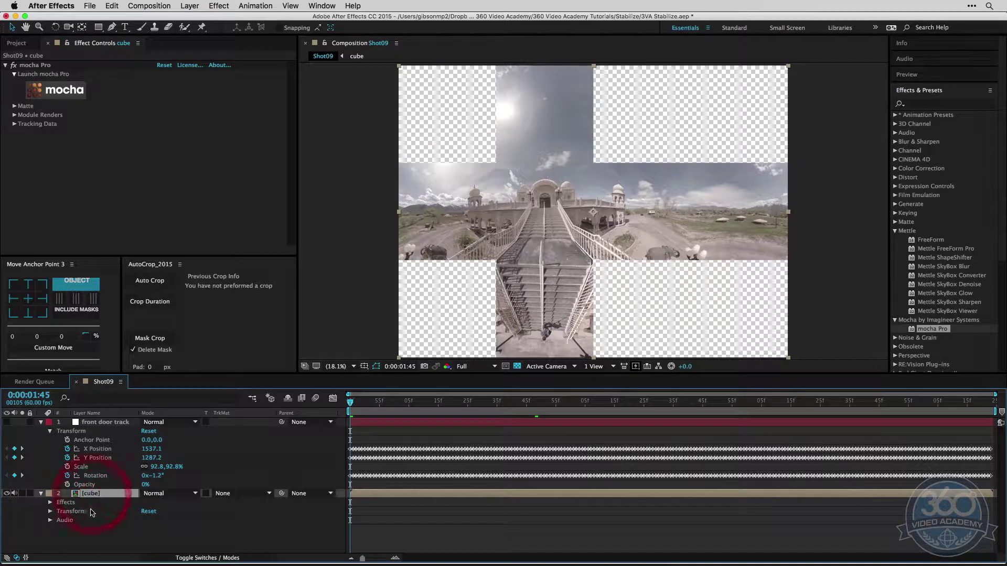
{"action": "left_click", "coordinate": [82, 151]}
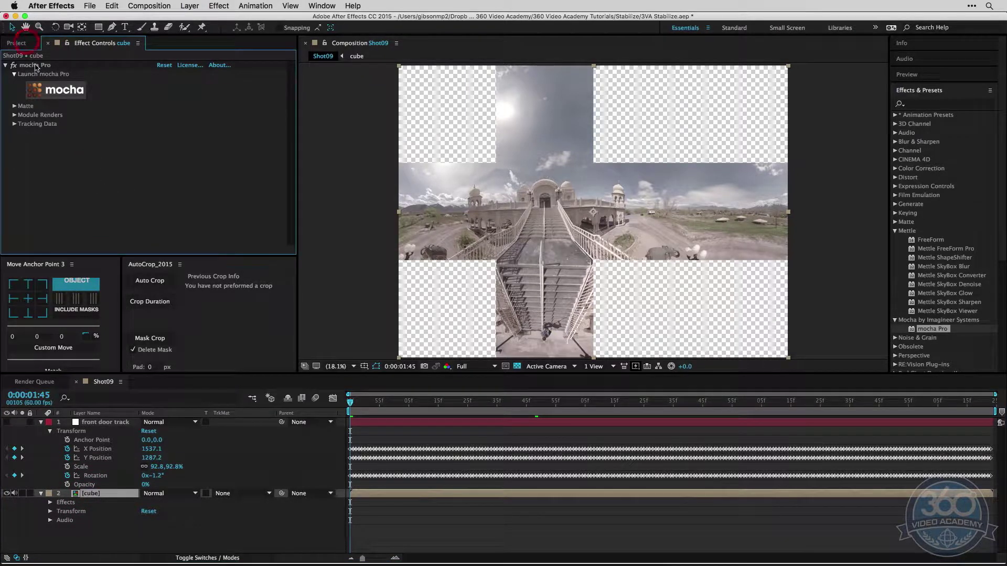
{"action": "left_click", "coordinate": [42, 495]}
{"action": "left_click", "coordinate": [156, 517]}
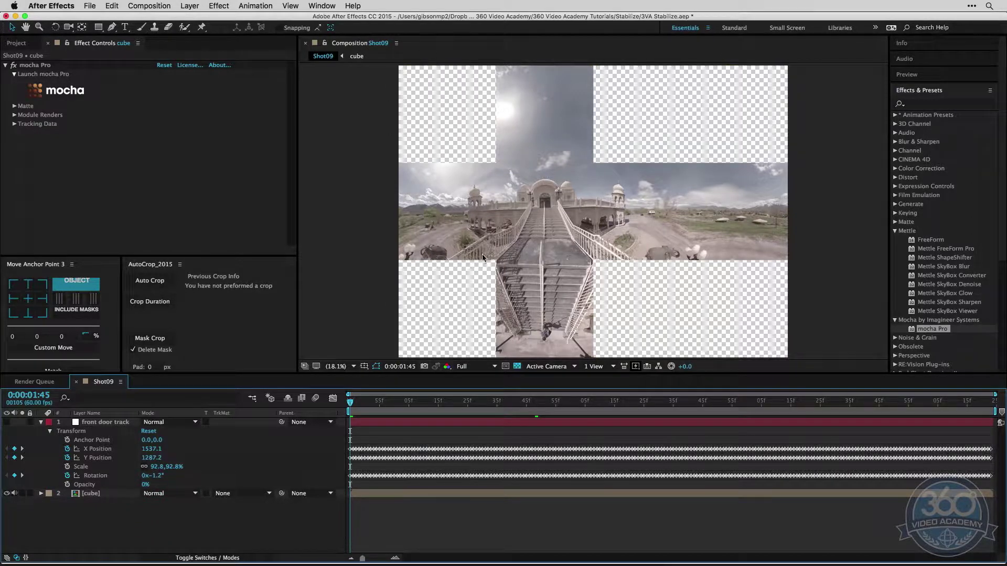
Pre-compose the cube layer as "for stabilize", moving all attributes into the new composition.
{"action": "left_click", "coordinate": [952, 275]}
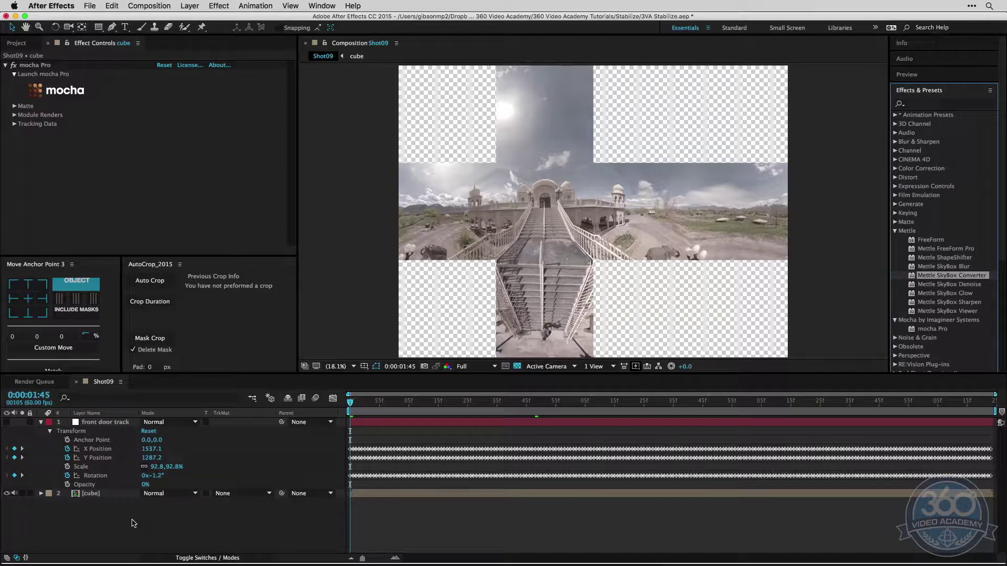
{"action": "left_click", "coordinate": [93, 494]}
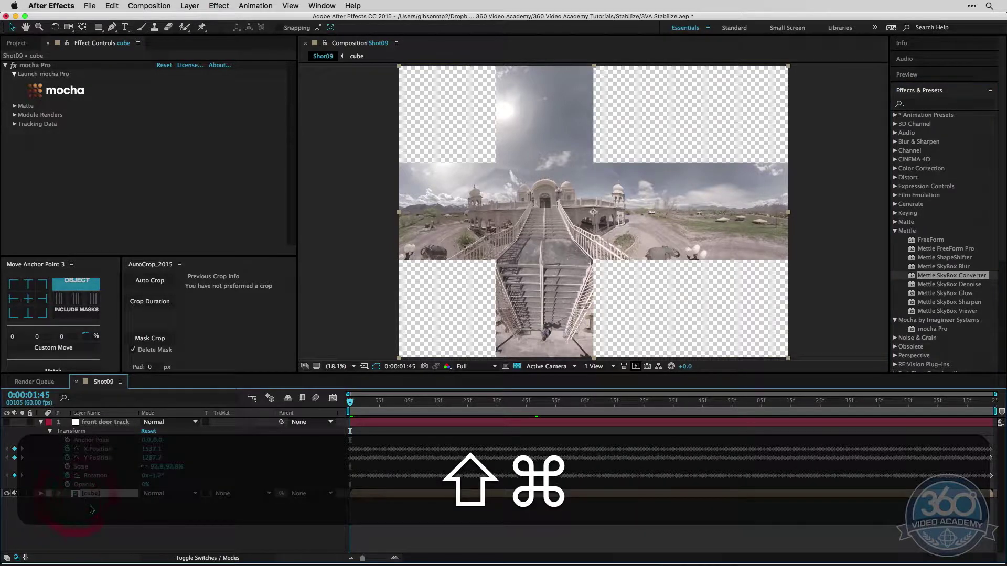
{"action": "key", "text": "super+shift+c"}
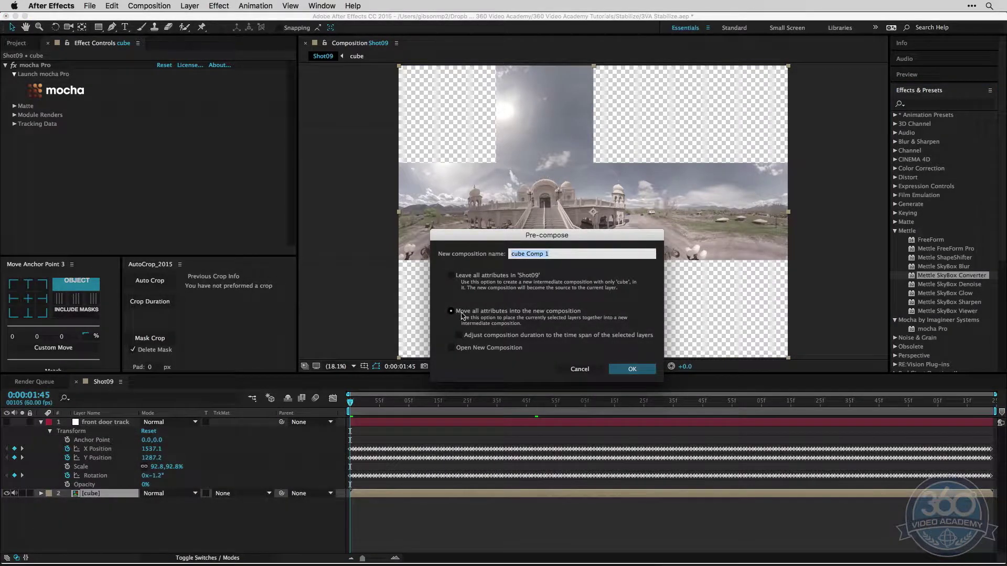
{"action": "left_click", "coordinate": [485, 254]}
{"action": "type", "text": "stabiliz"}
{"action": "key", "text": "super+a"}
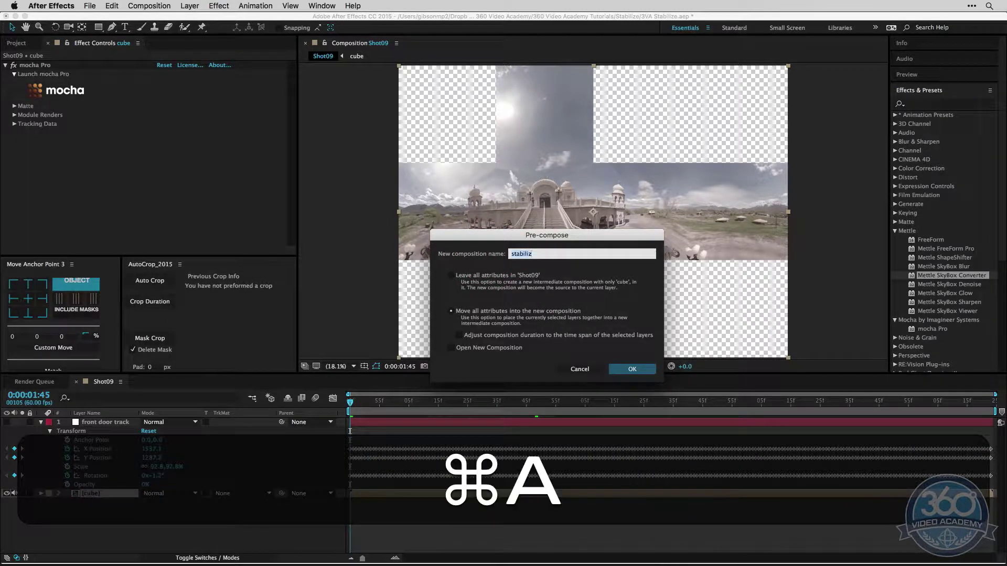
{"action": "type", "text": "for stabil"}
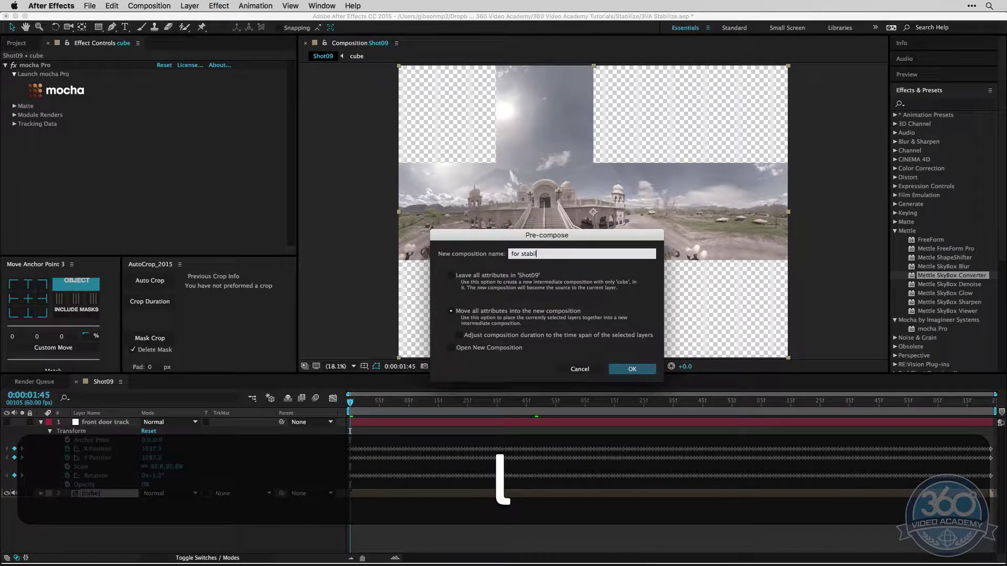
{"action": "type", "text": "ize"}
{"action": "key", "text": "Return"}
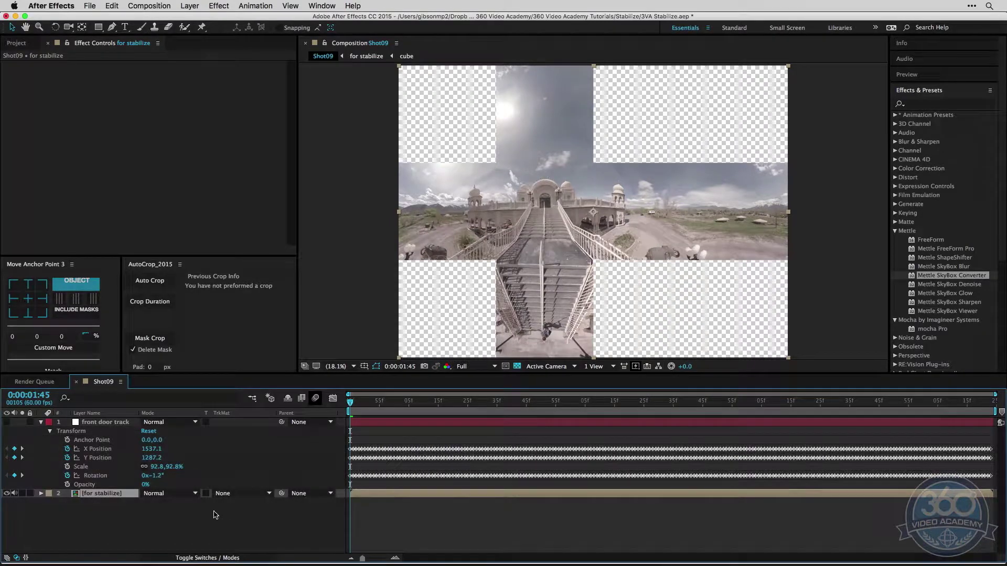
Apply the Mettle SkyBox Converter effect to the for stabilize layer, with Cube-map input and Equirectangular output.
{"action": "left_click", "coordinate": [228, 505]}
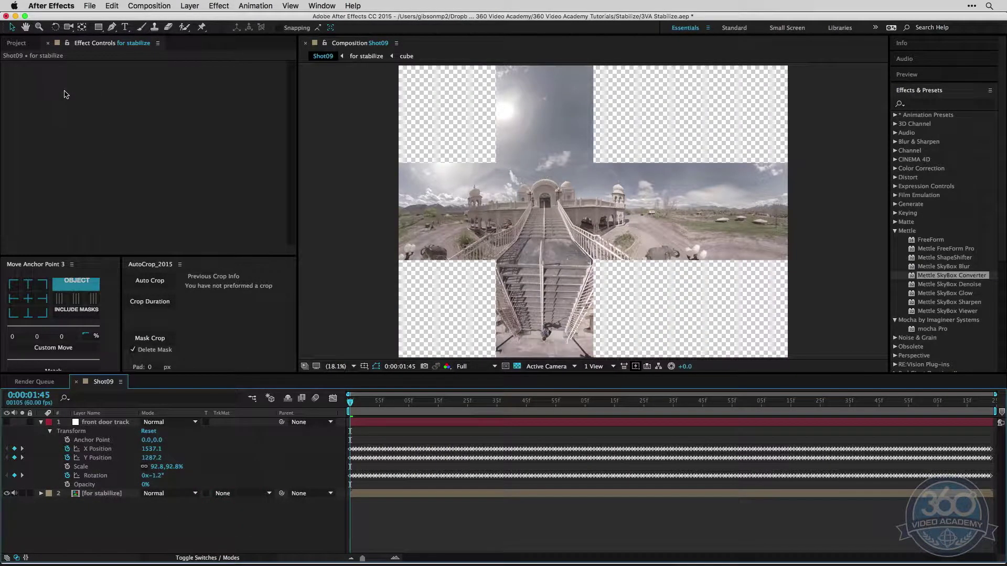
{"action": "left_click", "coordinate": [97, 497]}
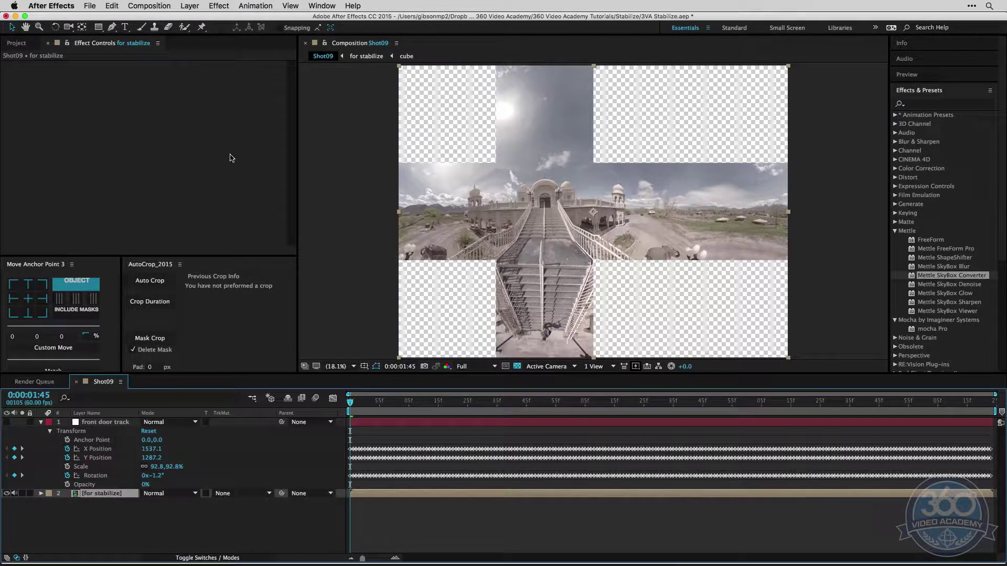
{"action": "left_click_drag", "start_coordinate": [917, 276], "coordinate": [583, 497]}
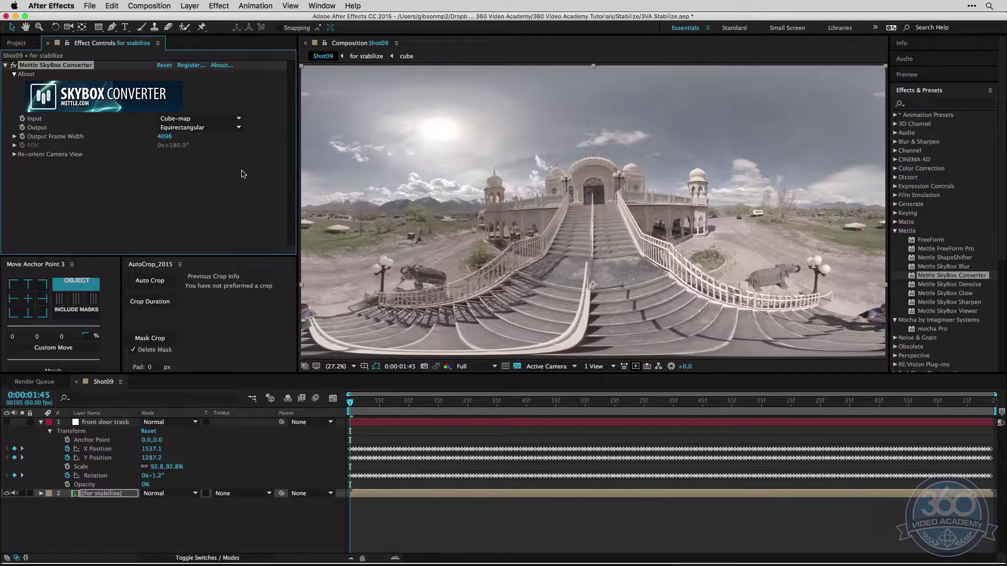
Reveal the SkyBox Converter's Re-orient Camera View properties under the for stabilize layer in the timeline and collapse them in the effect controls.
{"action": "left_click", "coordinate": [15, 154]}
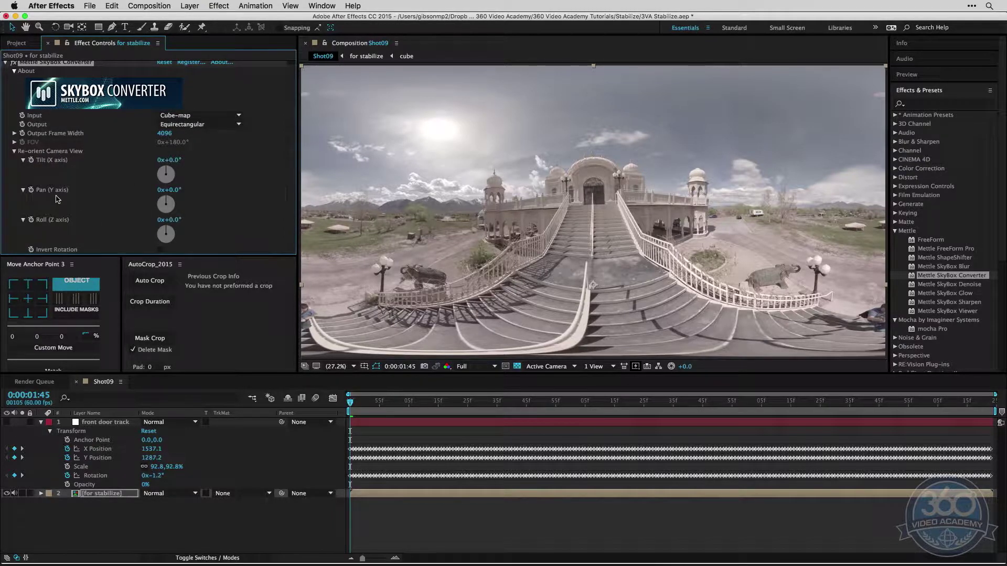
{"action": "left_click", "coordinate": [170, 517]}
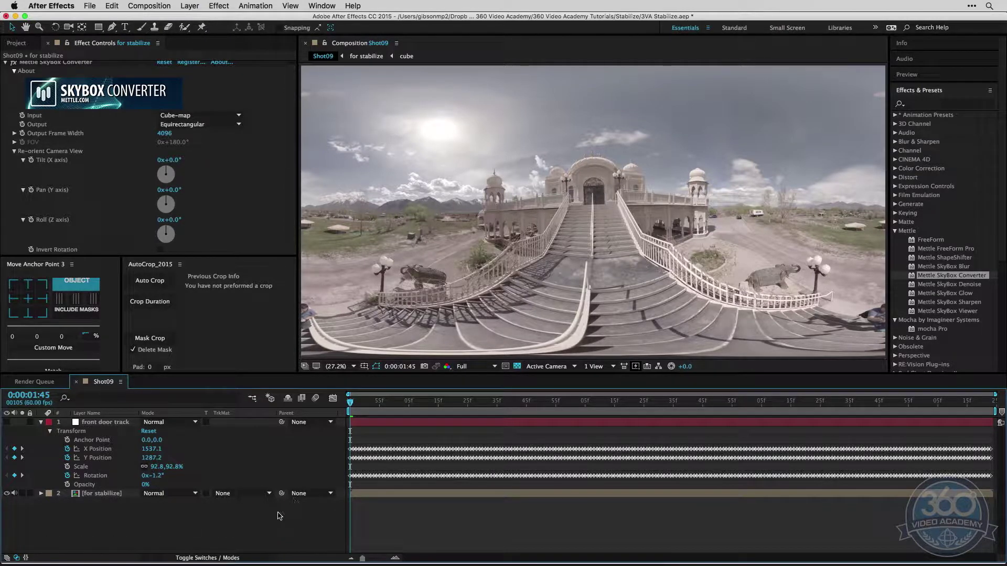
{"action": "left_click", "coordinate": [41, 493]}
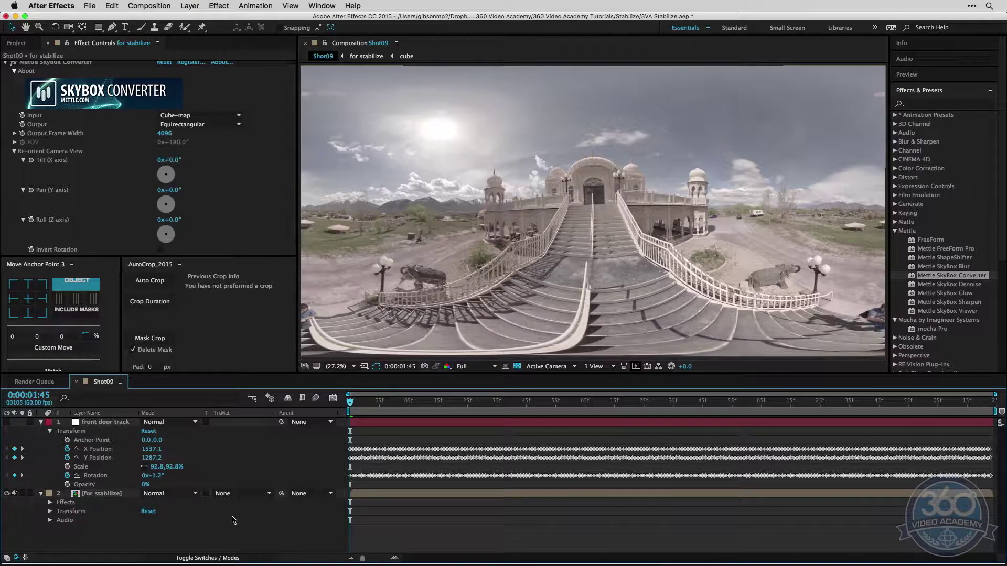
{"action": "left_click", "coordinate": [50, 503]}
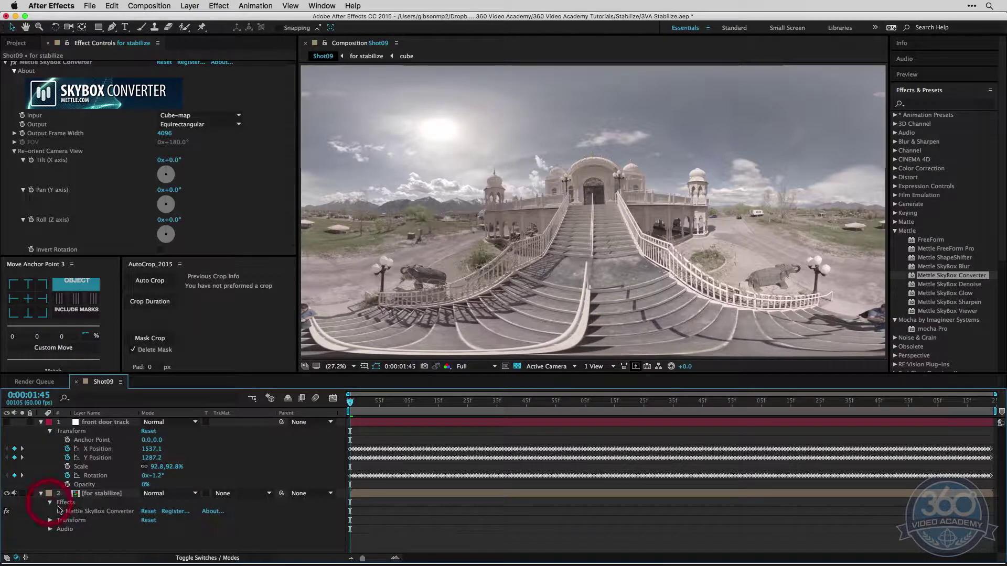
{"action": "left_click", "coordinate": [59, 511]}
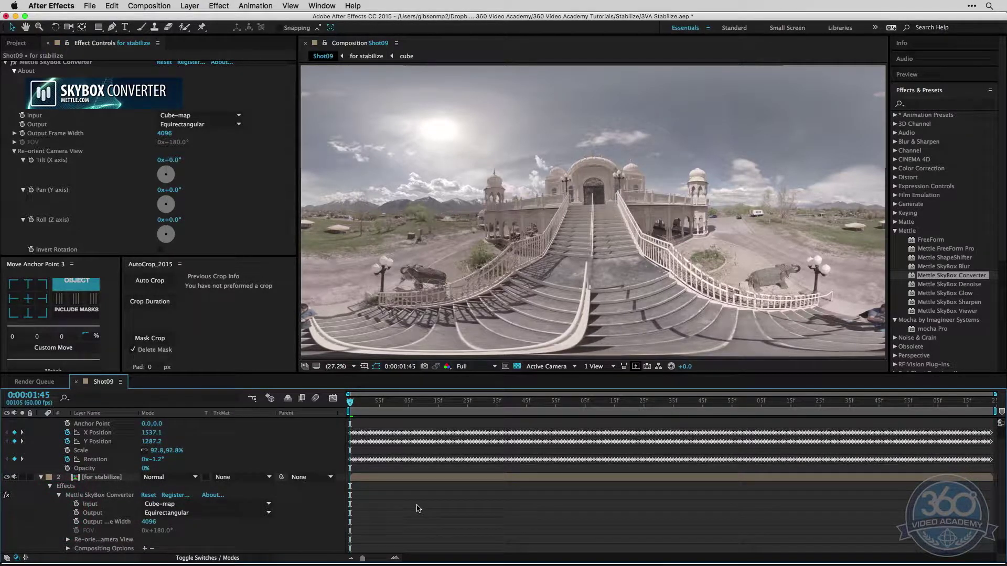
{"action": "scroll", "coordinate": [419, 511], "scroll_direction": "down", "scroll_amount": 1}
{"action": "left_click", "coordinate": [67, 522]}
{"action": "scroll", "coordinate": [67, 526], "scroll_direction": "down", "scroll_amount": 1}
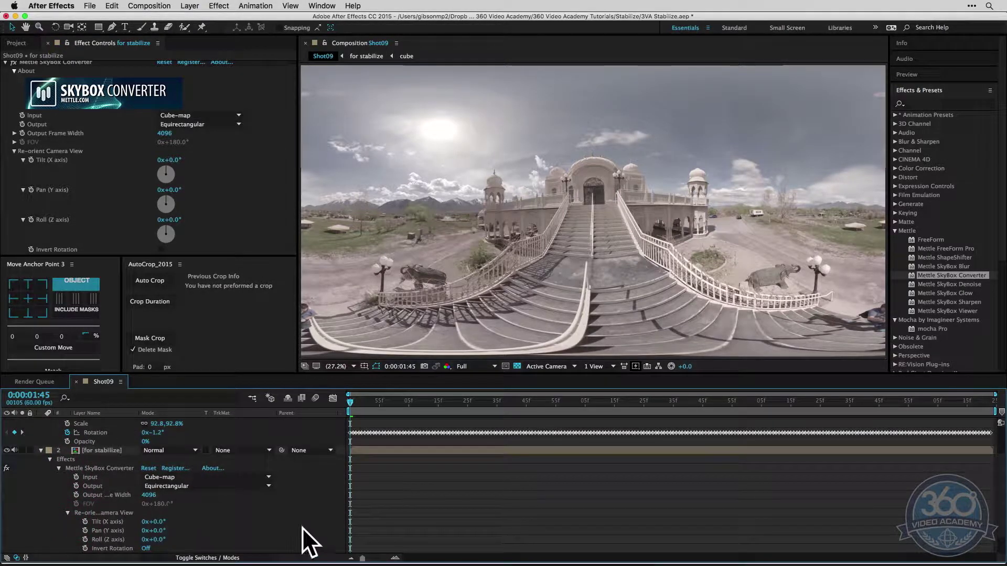
{"action": "scroll", "coordinate": [302, 528], "scroll_direction": "down", "scroll_amount": 3}
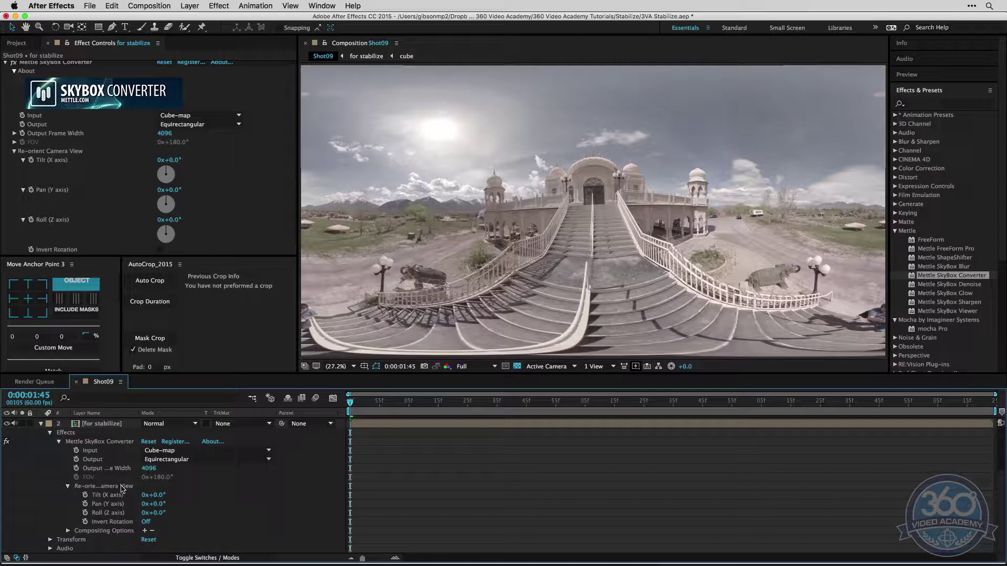
{"action": "left_click", "coordinate": [14, 151]}
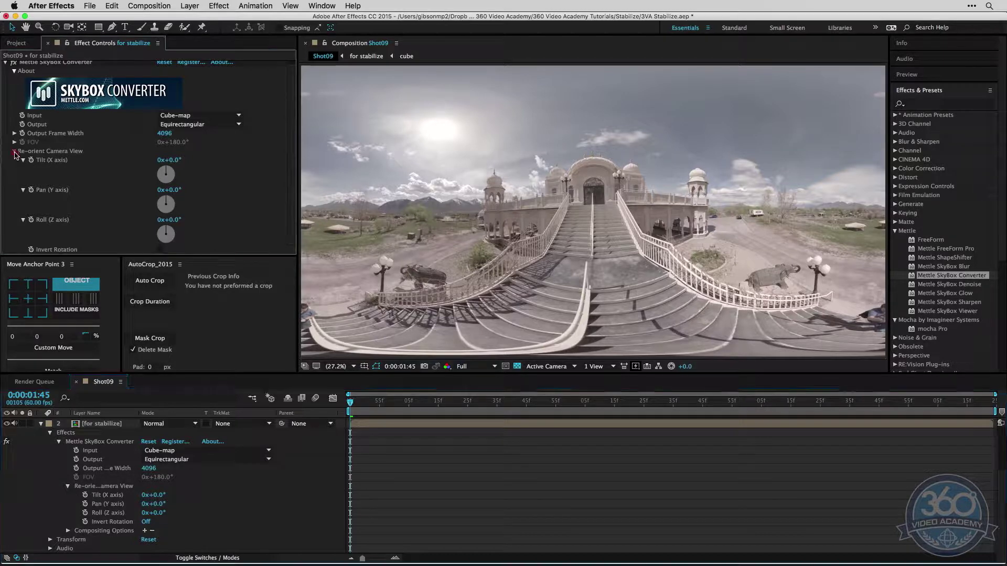
{"action": "scroll", "coordinate": [410, 513], "scroll_direction": "up", "scroll_amount": 4}
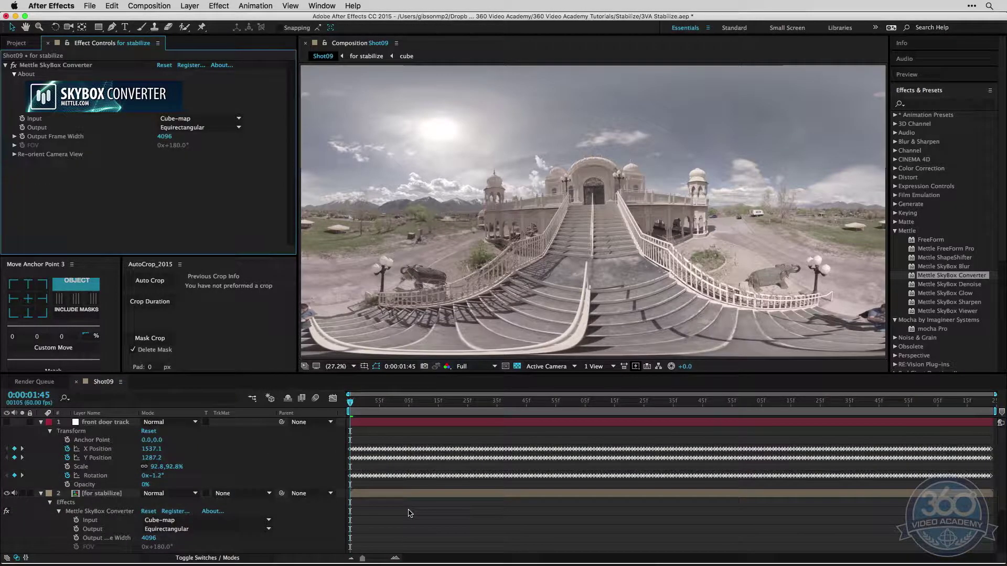
Compare the front door track null's position and rotation properties with the converter's Tilt, Pan and Roll properties.
{"action": "scroll", "coordinate": [410, 513], "scroll_direction": "down", "scroll_amount": 5}
{"action": "scroll", "coordinate": [409, 513], "scroll_direction": "up", "scroll_amount": 5}
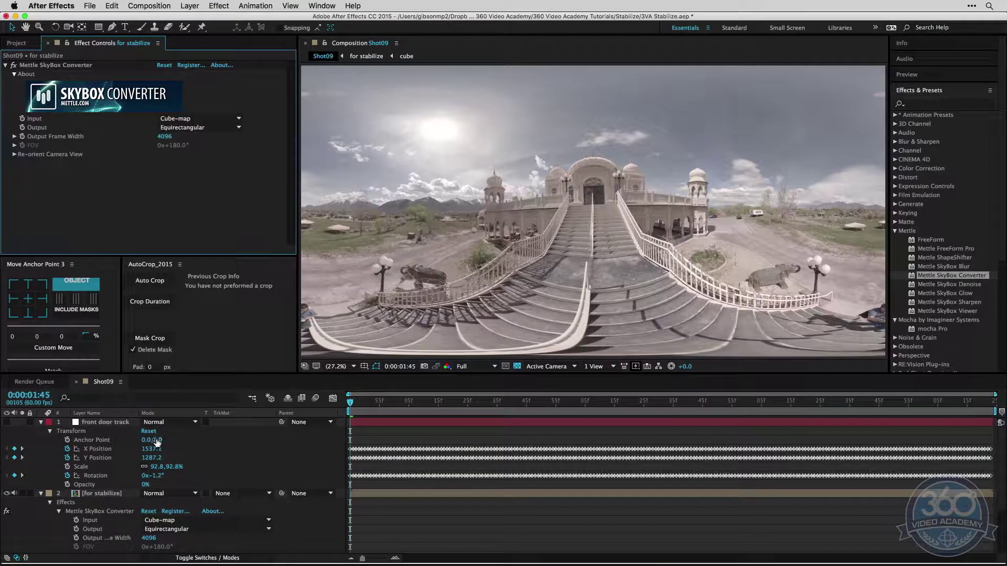
{"action": "scroll", "coordinate": [256, 477], "scroll_direction": "down", "scroll_amount": 4}
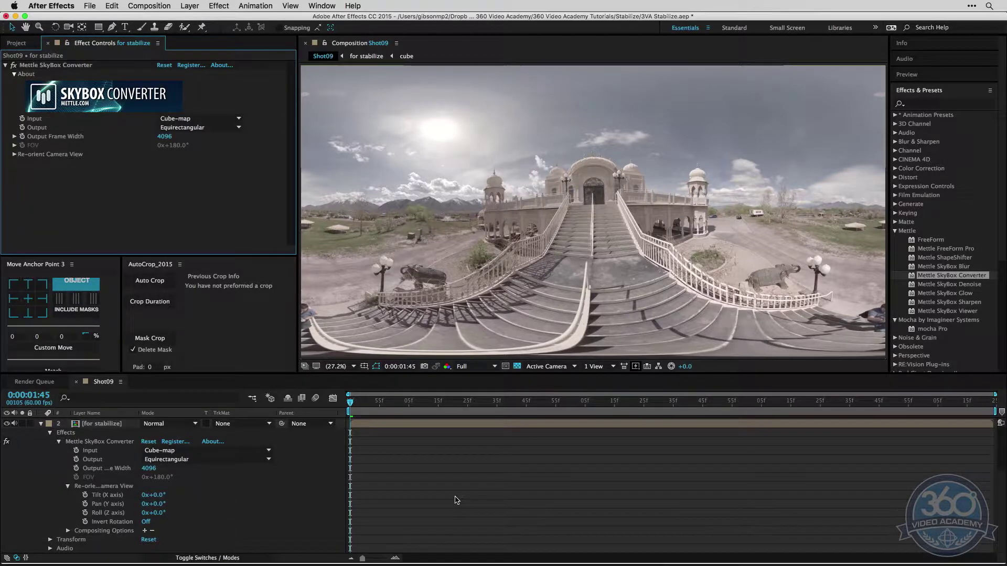
{"action": "scroll", "coordinate": [456, 499], "scroll_direction": "up", "scroll_amount": 4}
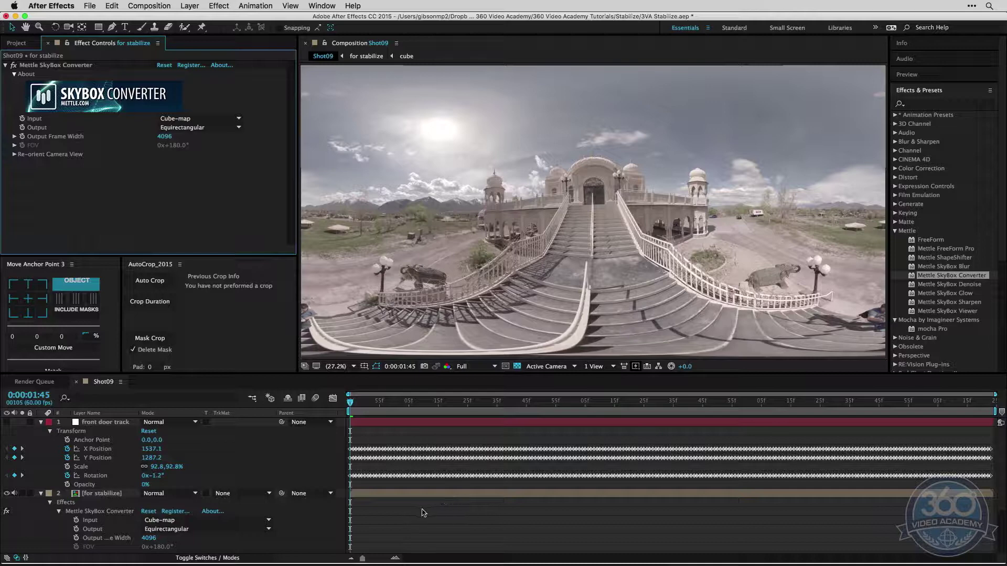
{"action": "scroll", "coordinate": [388, 523], "scroll_direction": "down", "scroll_amount": 4}
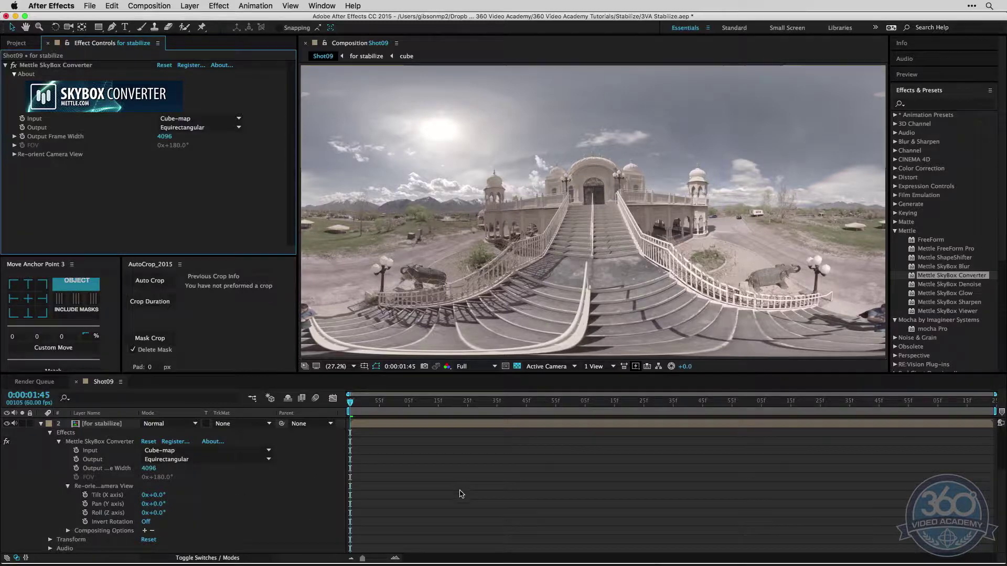
{"action": "scroll", "coordinate": [460, 492], "scroll_direction": "up", "scroll_amount": 4}
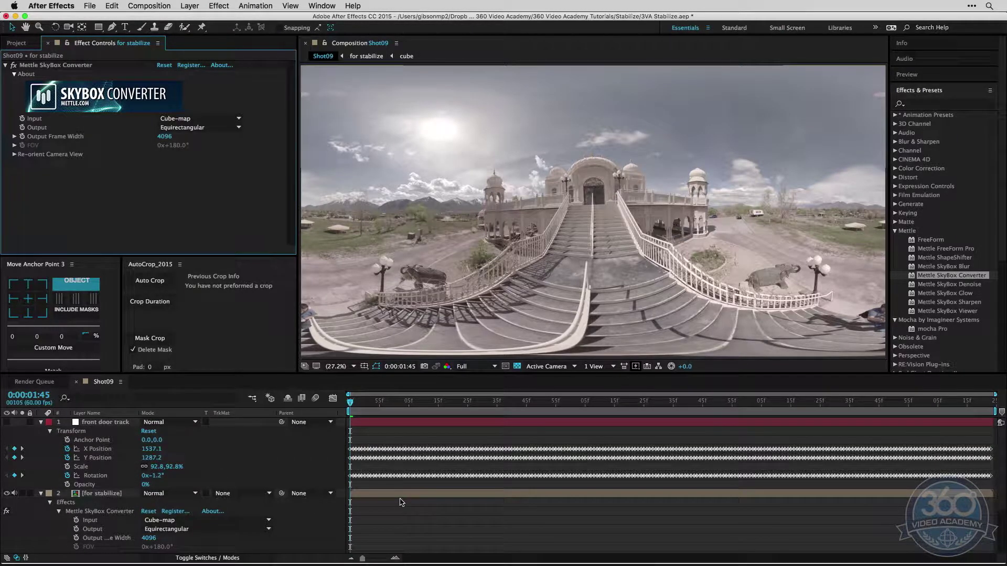
{"action": "scroll", "coordinate": [367, 497], "scroll_direction": "down", "scroll_amount": 4}
Try small changes to the SkyBox Converter's Tilt (X axis) value and undo each one.
{"action": "mouse_move", "coordinate": [155, 495]}
{"action": "left_mouse_down"}
{"action": "mouse_move", "coordinate": [169, 495]}
{"action": "mouse_move", "coordinate": [159, 497]}
{"action": "left_mouse_up"}
{"action": "key", "text": "super+z"}
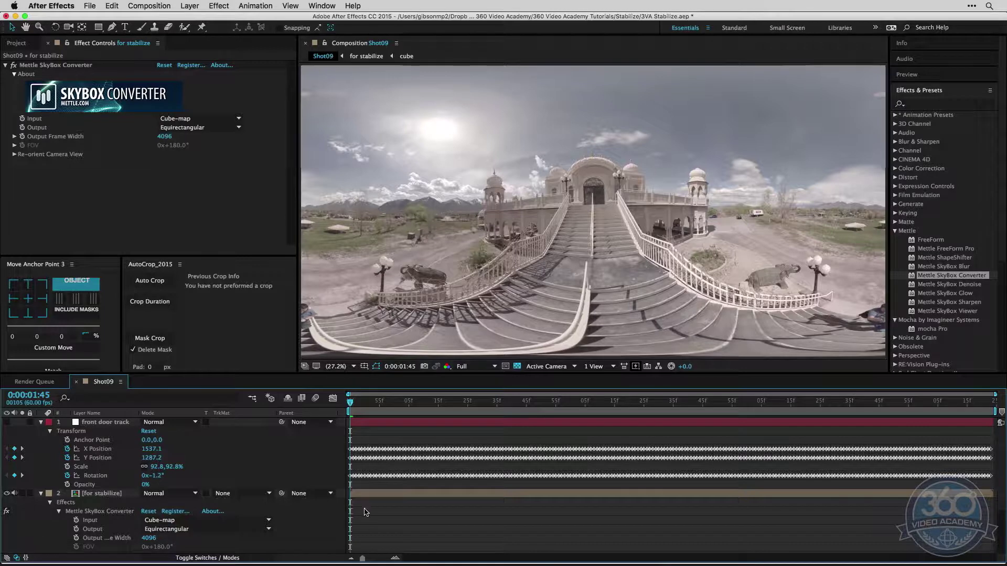
{"action": "scroll", "coordinate": [99, 477], "scroll_direction": "down", "scroll_amount": 3}
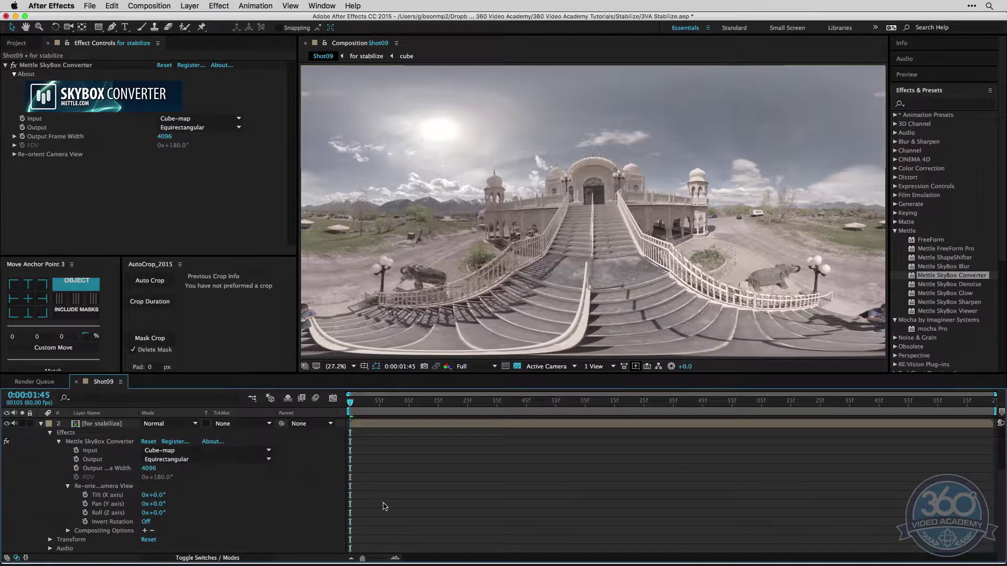
{"action": "scroll", "coordinate": [385, 507], "scroll_direction": "up", "scroll_amount": 3}
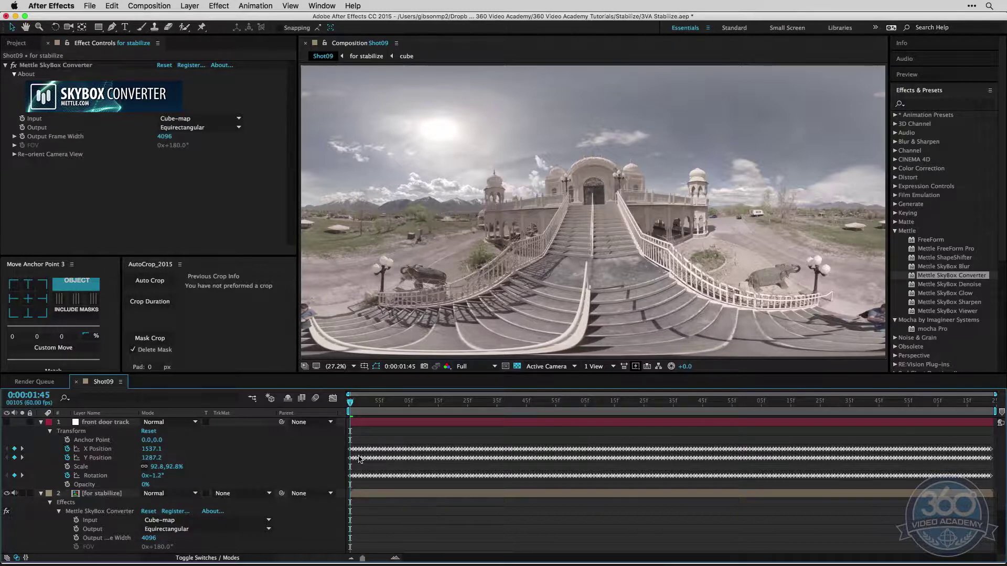
{"action": "scroll", "coordinate": [343, 461], "scroll_direction": "down", "scroll_amount": 3}
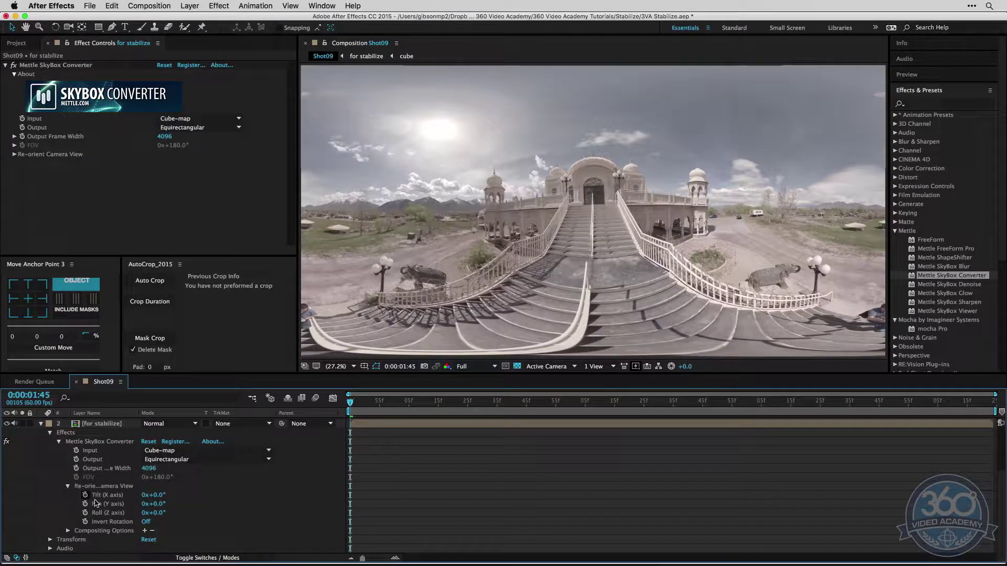
{"action": "mouse_move", "coordinate": [158, 496]}
{"action": "left_mouse_down"}
{"action": "mouse_move", "coordinate": [142, 494]}
{"action": "mouse_move", "coordinate": [168, 497]}
{"action": "left_mouse_up"}
{"action": "key", "text": "super+z"}
{"action": "scroll", "coordinate": [419, 488], "scroll_direction": "up", "scroll_amount": 3}
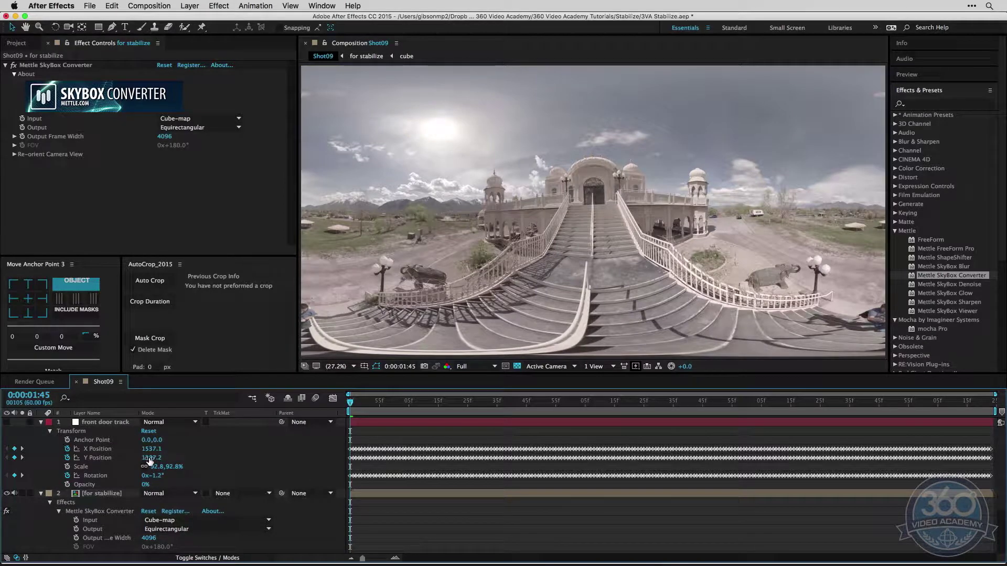
Add an expression to the converter's Tilt (X axis) that links it to the front door track null's Y Position.
{"action": "scroll", "coordinate": [141, 513], "scroll_direction": "down", "scroll_amount": 3}
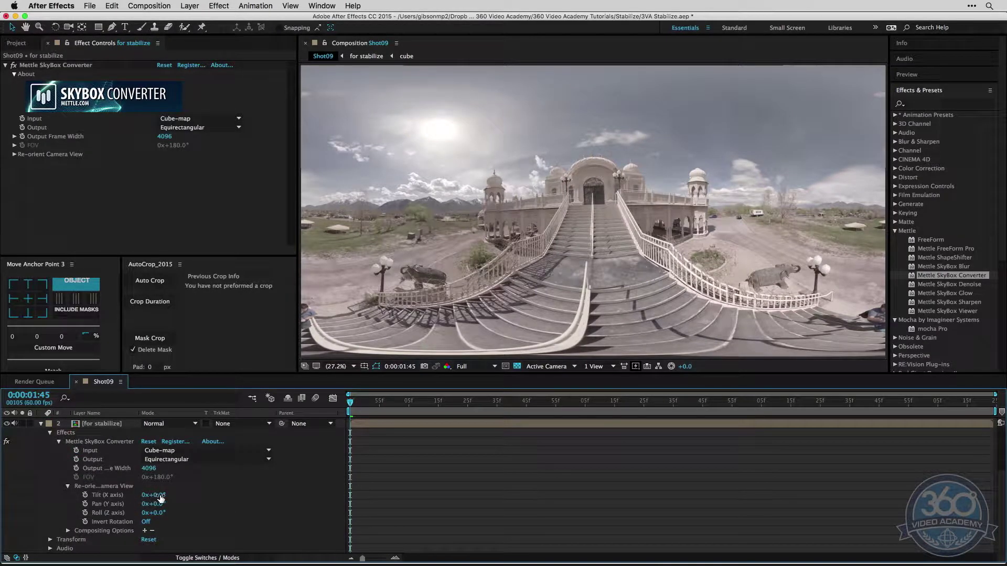
{"action": "key", "text": "alt"}
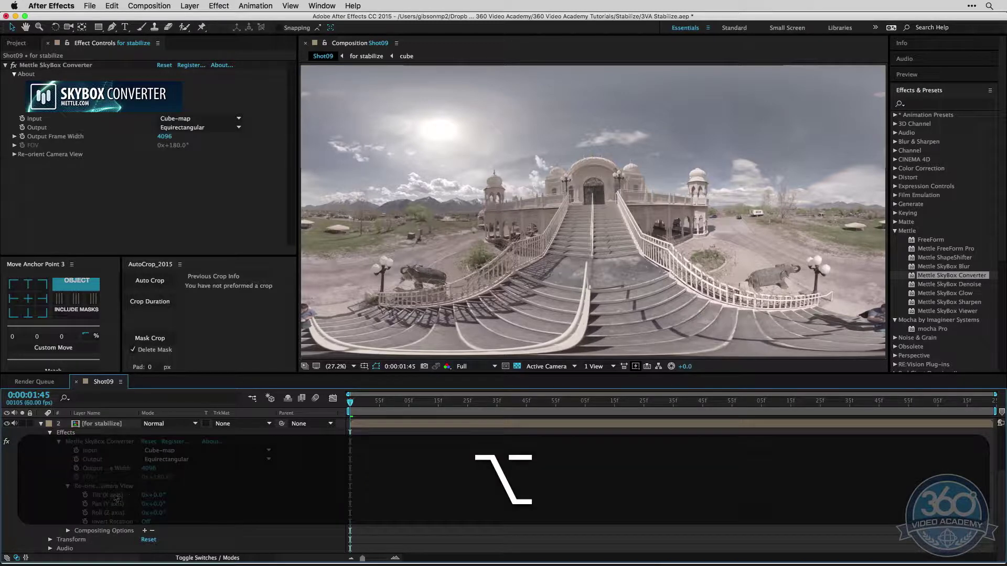
{"action": "left_click", "coordinate": [85, 495], "text": "alt"}
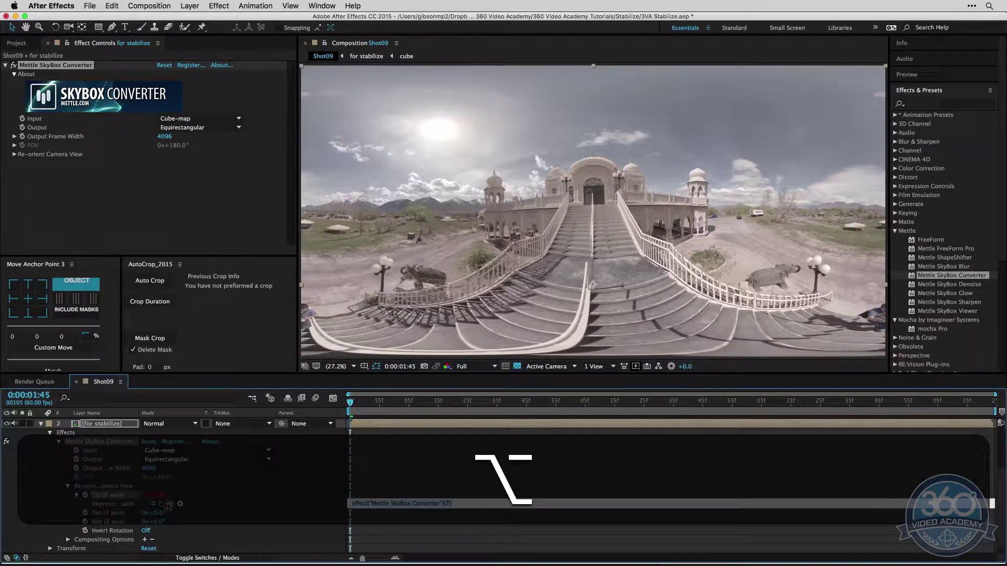
{"action": "left_click_drag", "start_coordinate": [171, 503], "coordinate": [96, 460]}
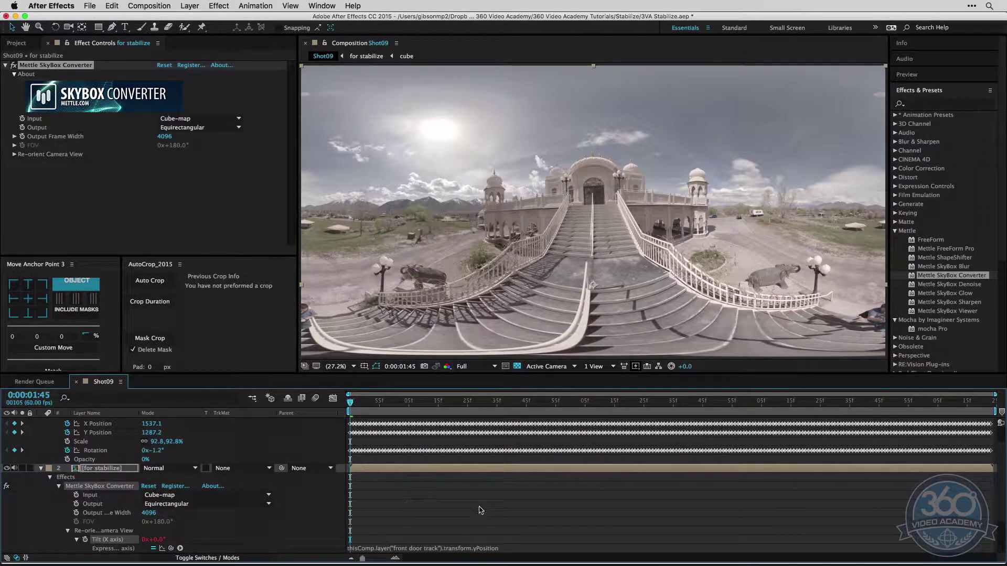
Append "* -360/4096 +value" to the Tilt (X axis) expression after the null's yPosition reference.
{"action": "scroll", "coordinate": [481, 510], "scroll_direction": "down", "scroll_amount": 5}
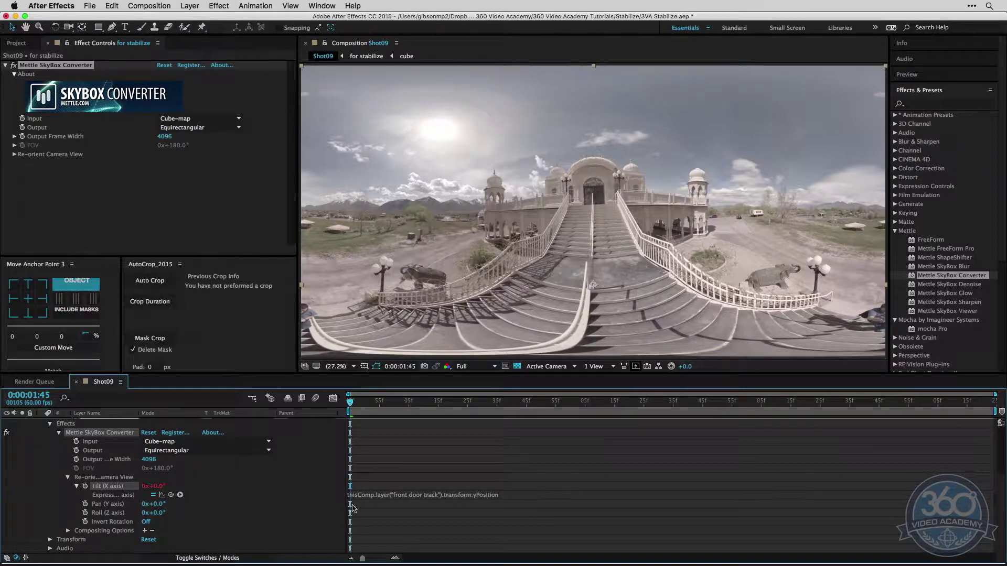
{"action": "left_click", "coordinate": [513, 496]}
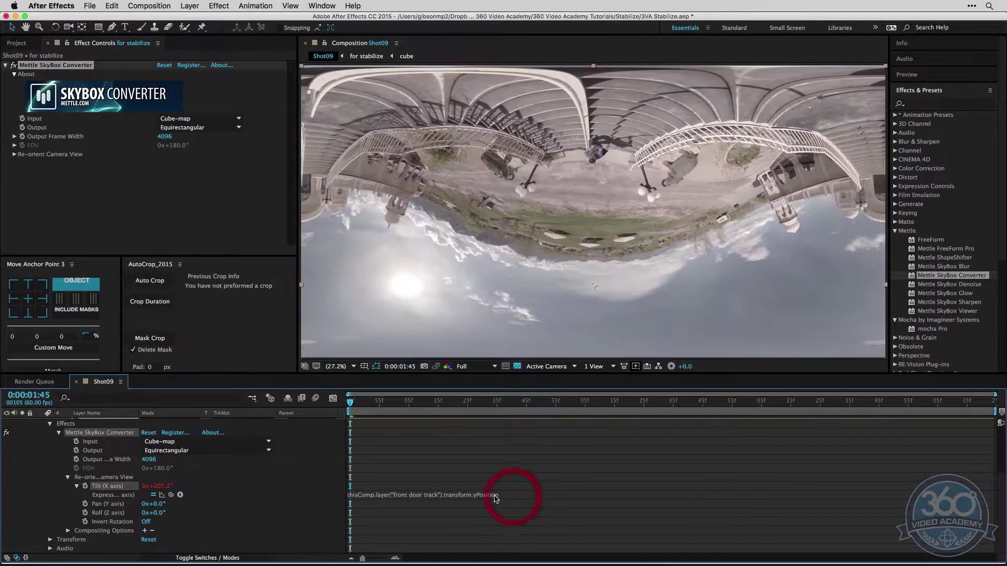
{"action": "left_click", "coordinate": [511, 496]}
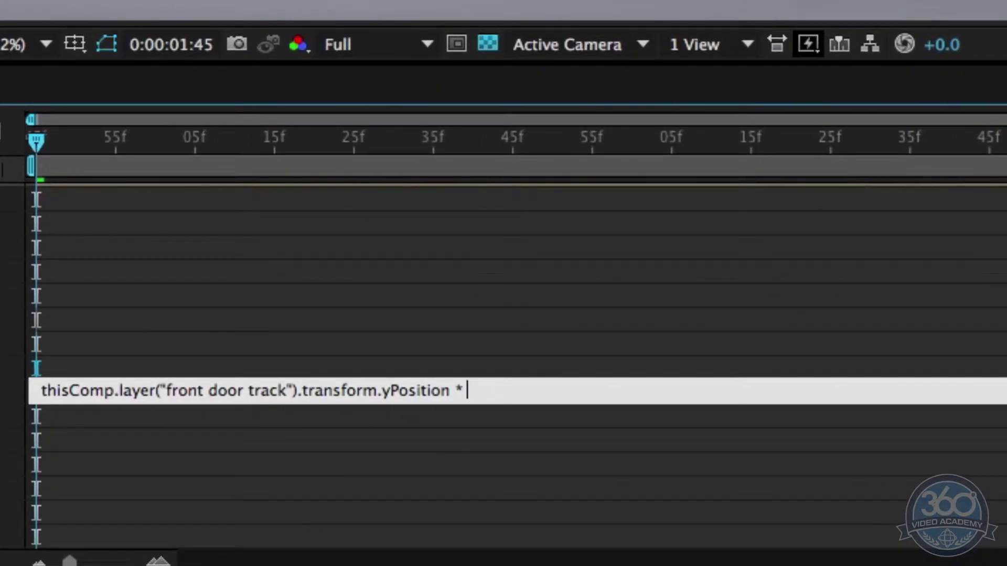
{"action": "type", "text": "-360/"}
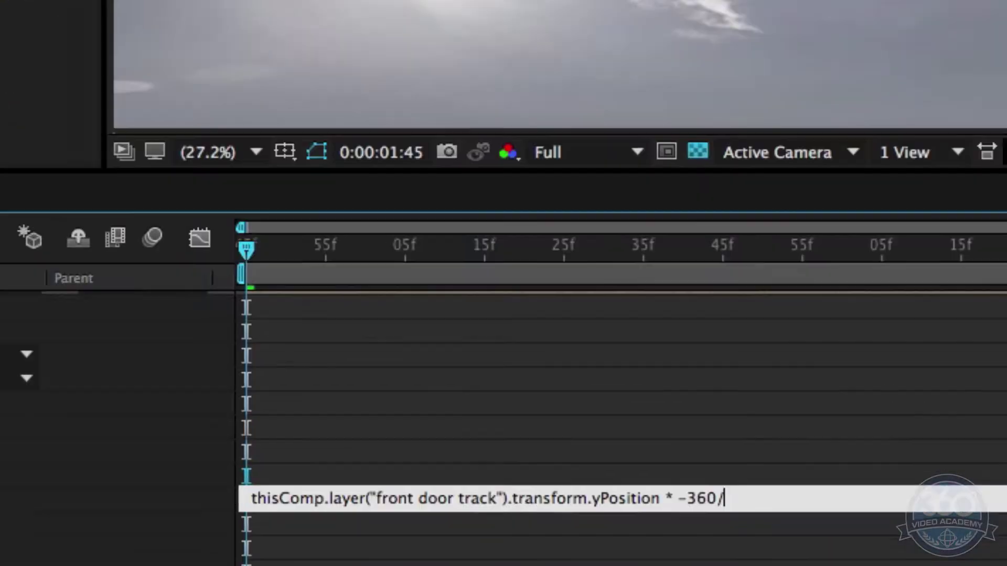
{"action": "type", "text": "4096"}
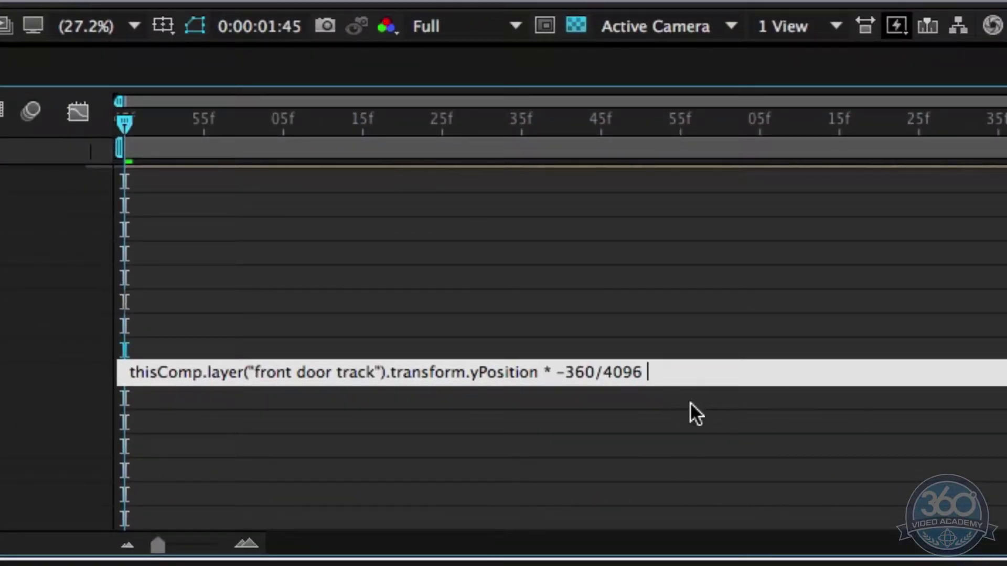
{"action": "type", "text": " +value"}
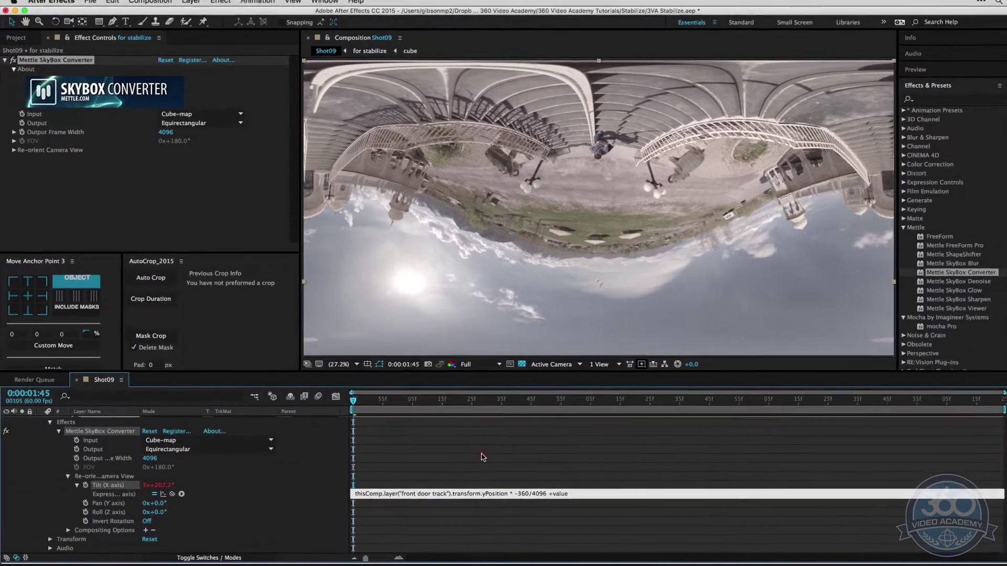
{"action": "left_click", "coordinate": [812, 374]}
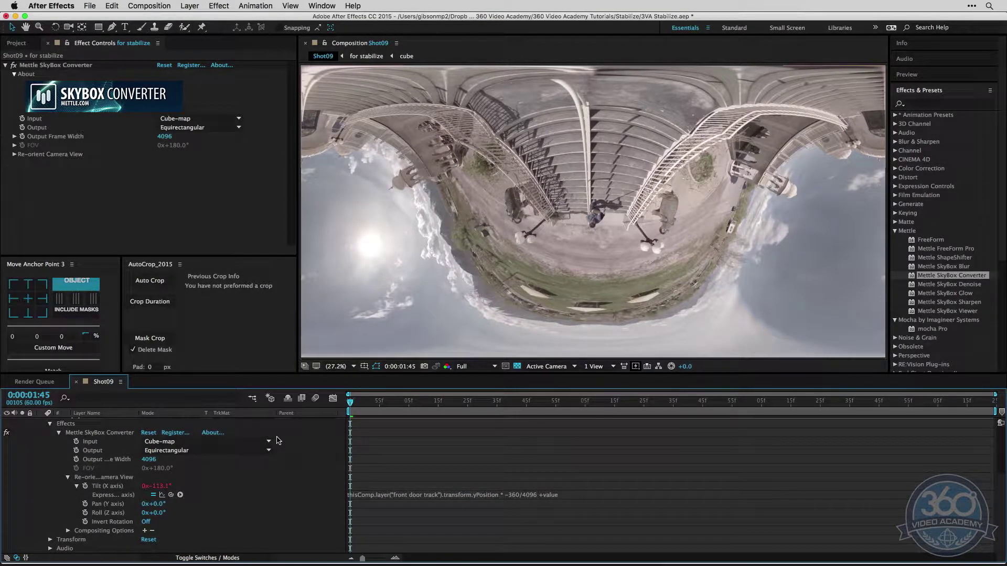
Offset Tilt (X axis) to 0x+2.9° to bring the view upright and preview the shot from its start.
{"action": "left_click_drag", "start_coordinate": [155, 486], "coordinate": [229, 491]}
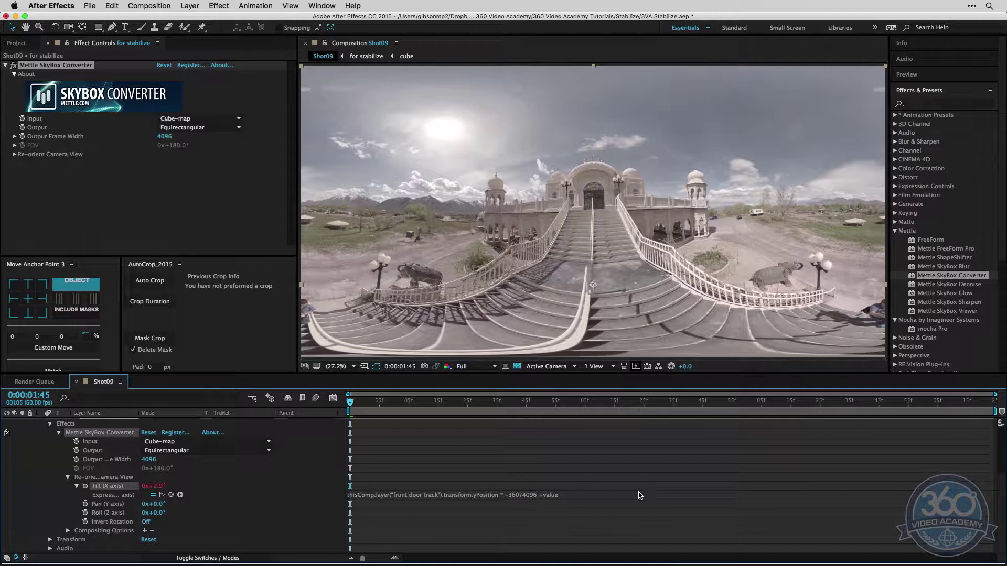
{"action": "mouse_move", "coordinate": [350, 402]}
{"action": "left_mouse_down"}
{"action": "mouse_move", "coordinate": [411, 402]}
{"action": "mouse_move", "coordinate": [339, 403]}
{"action": "left_mouse_up"}
{"action": "key", "text": "space"}
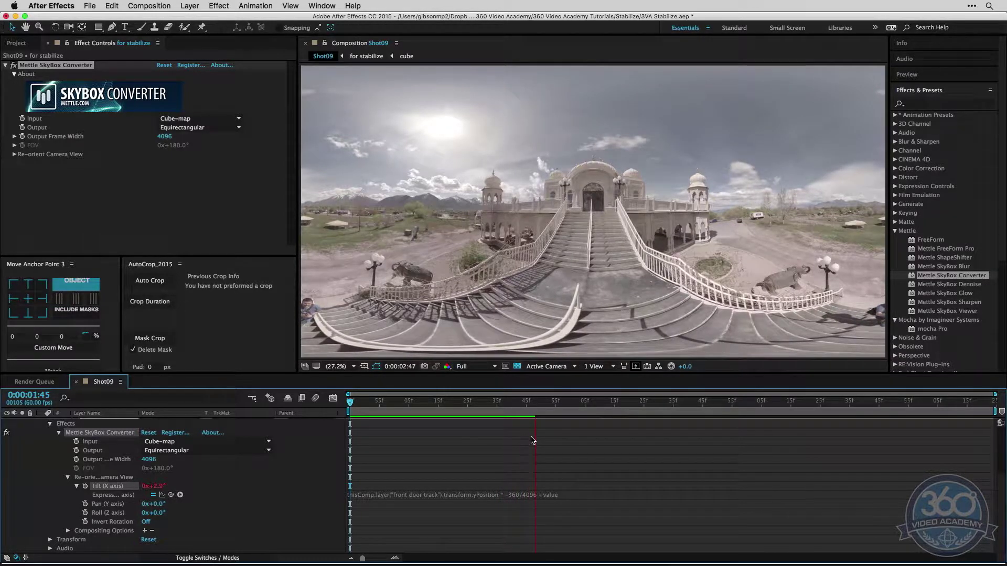
{"action": "key", "text": "space"}
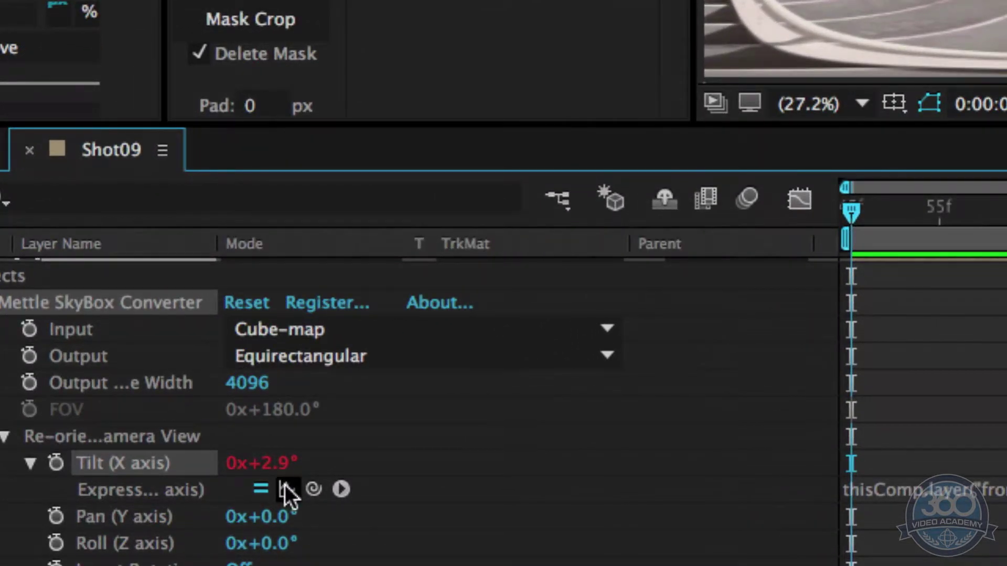
Scrub through the opening frames and compare the converter's Tilt (X axis) value with the front door track null's Y Position.
{"action": "left_click_drag", "start_coordinate": [853, 217], "coordinate": [879, 225]}
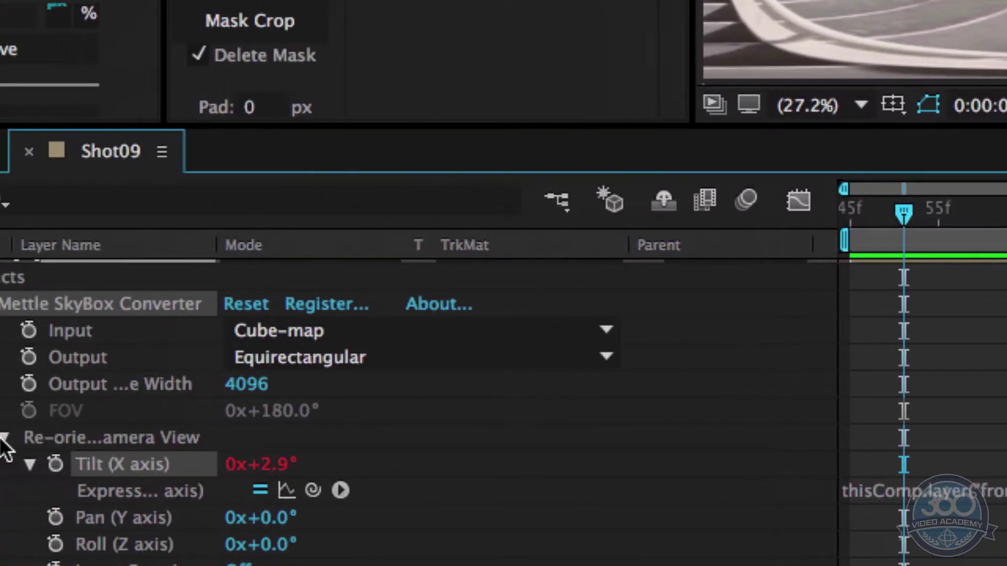
{"action": "scroll", "coordinate": [188, 449], "scroll_direction": "up", "scroll_amount": 5}
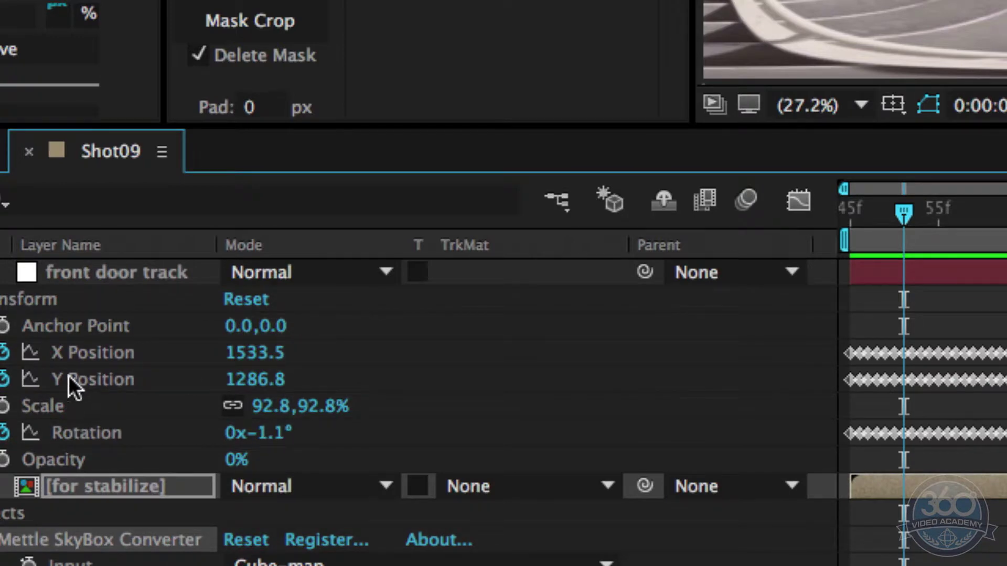
{"action": "left_click_drag", "start_coordinate": [906, 218], "coordinate": [885, 217]}
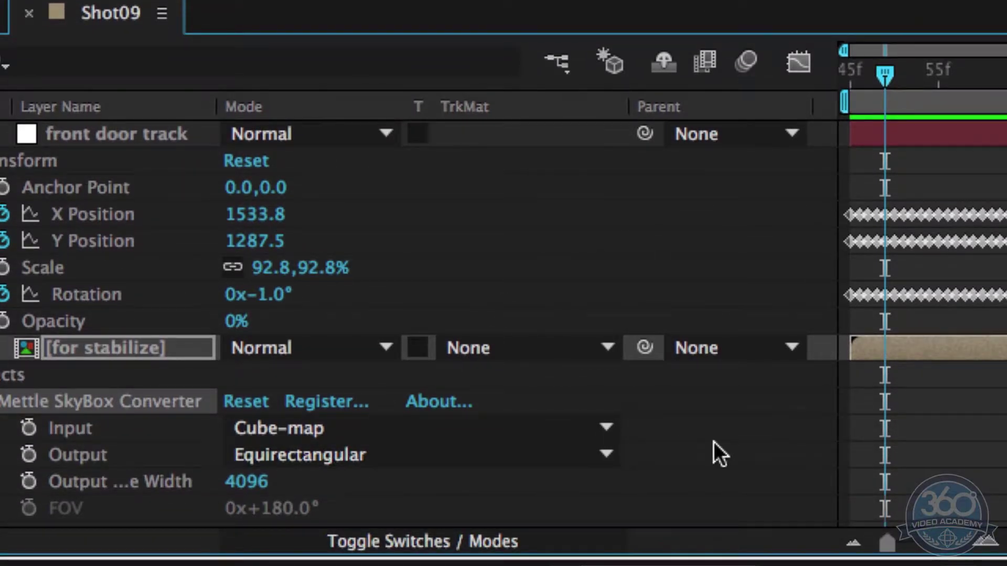
{"action": "scroll", "coordinate": [713, 441], "scroll_direction": "down", "scroll_amount": 5}
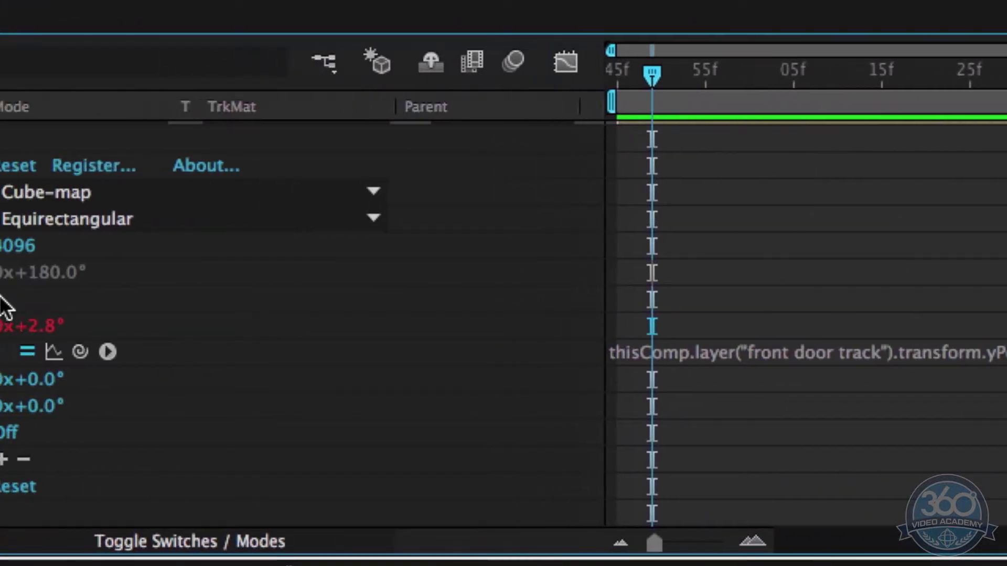
{"action": "mouse_move", "coordinate": [785, 73]}
{"action": "left_mouse_down"}
{"action": "mouse_move", "coordinate": [894, 73]}
{"action": "mouse_move", "coordinate": [782, 74]}
{"action": "left_mouse_up"}
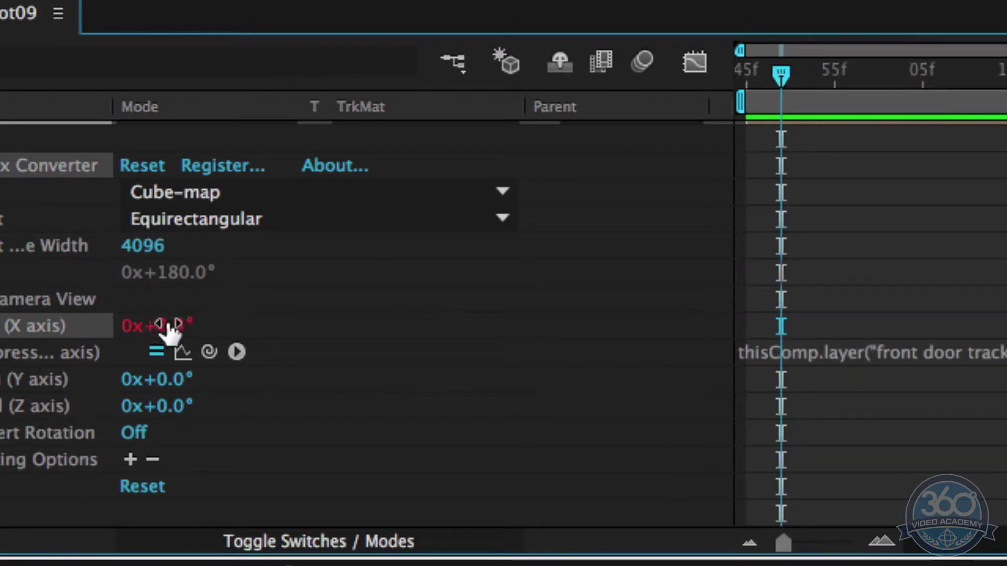
{"action": "left_click", "coordinate": [491, 414]}
{"action": "left_click_drag", "start_coordinate": [492, 413], "coordinate": [318, 409]}
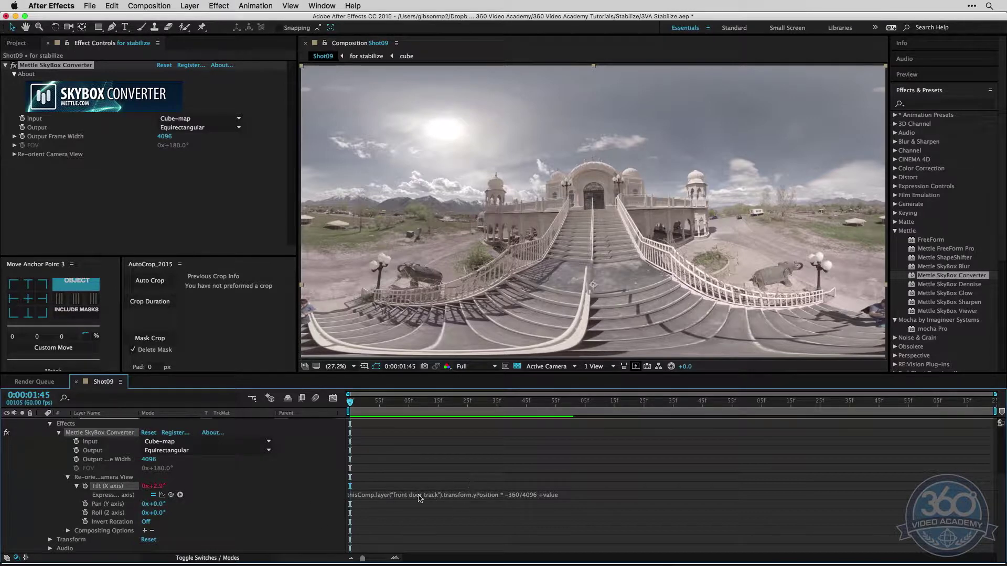
Add an expression to the converter's Pan (Y axis) that links it to the front door track null's X Position.
{"action": "key", "text": "alt"}
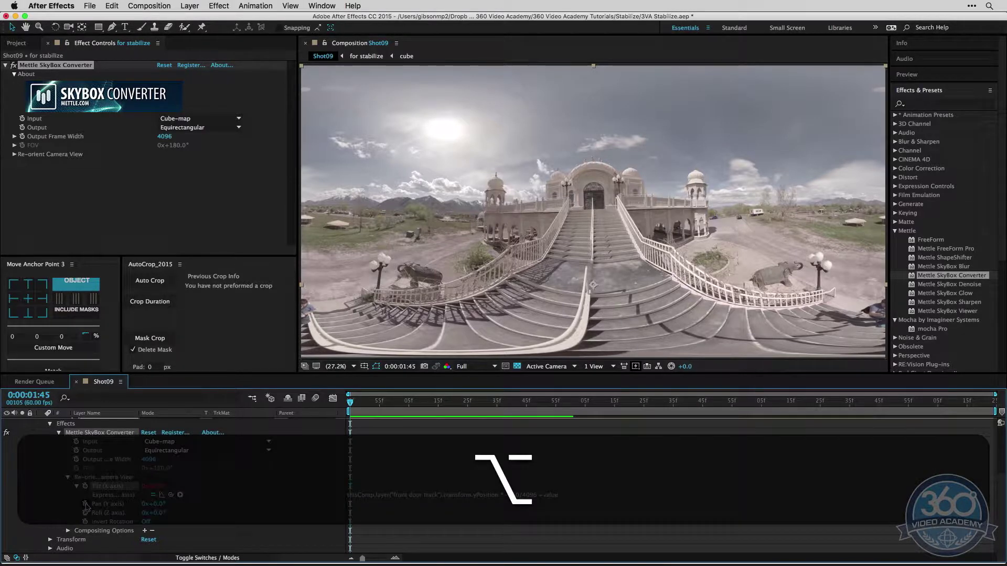
{"action": "left_click", "coordinate": [85, 504], "text": "alt"}
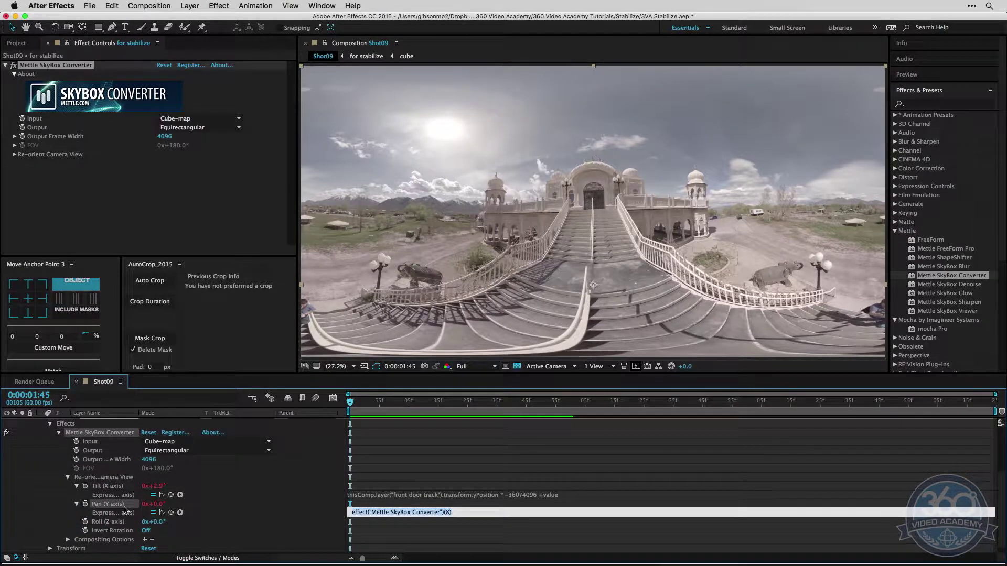
{"action": "left_click_drag", "start_coordinate": [171, 512], "coordinate": [94, 450]}
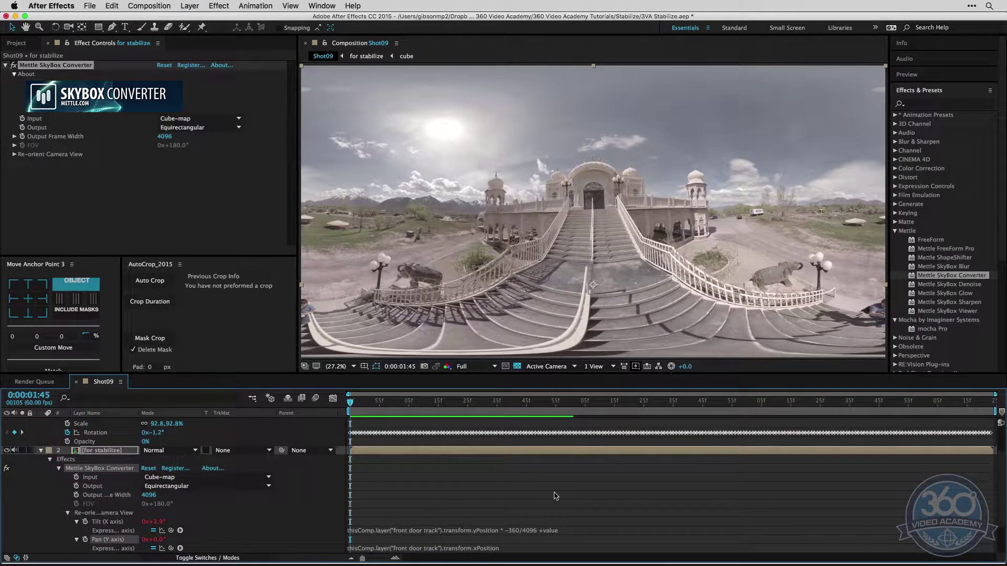
Copy "* -360/4096 +value" from the Tilt expression to the end of the Pan (Y axis) expression and commit it.
{"action": "scroll", "coordinate": [513, 505], "scroll_direction": "down", "scroll_amount": 3}
{"action": "left_click", "coordinate": [517, 503]}
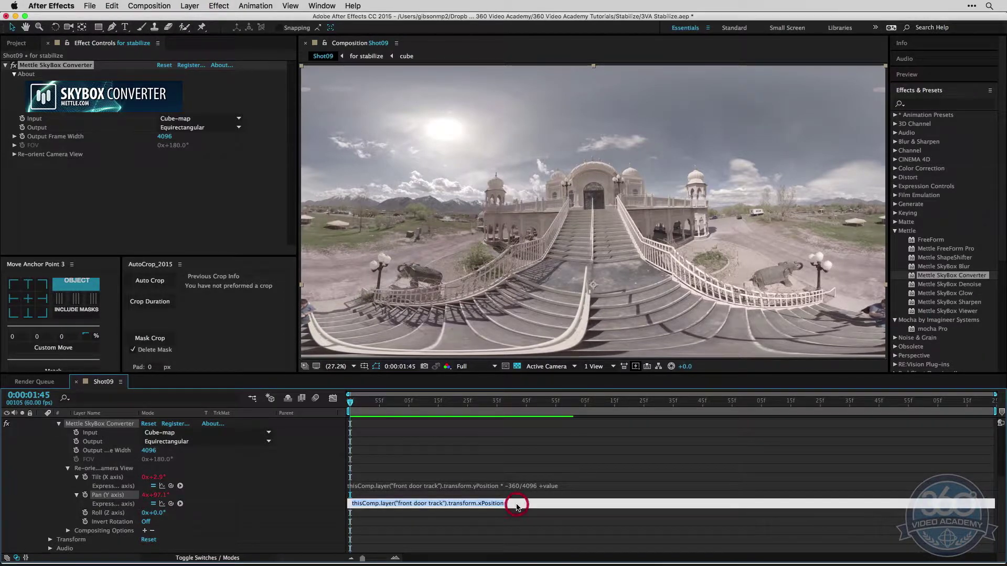
{"action": "left_click", "coordinate": [506, 486]}
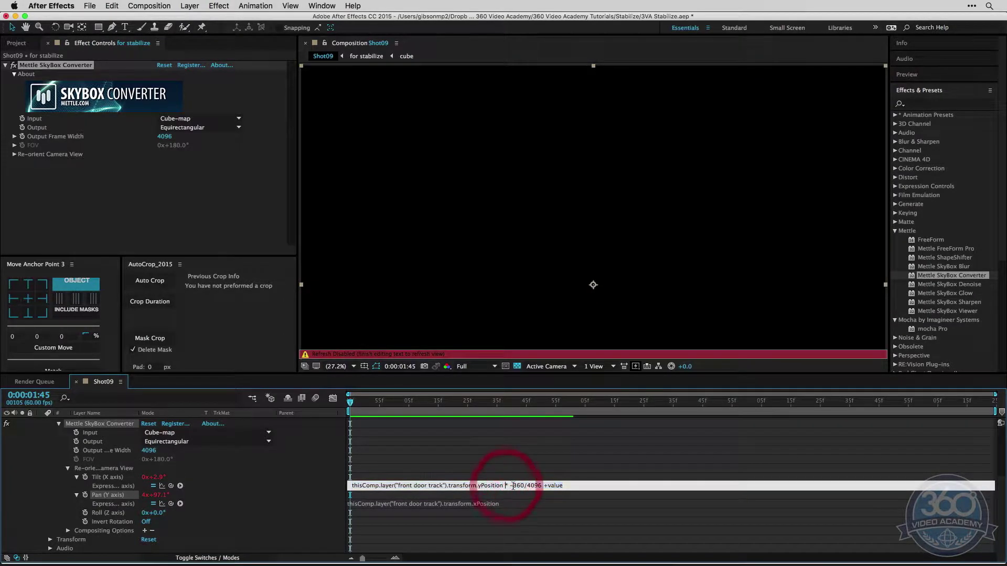
{"action": "key", "text": "super+shift+c"}
{"action": "left_click", "coordinate": [512, 504]}
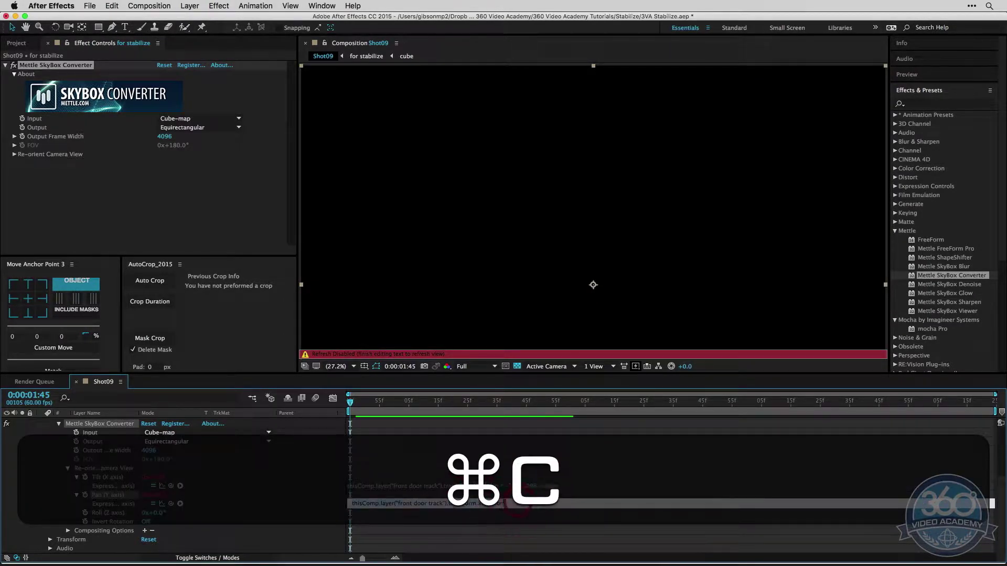
{"action": "key", "text": "super+v"}
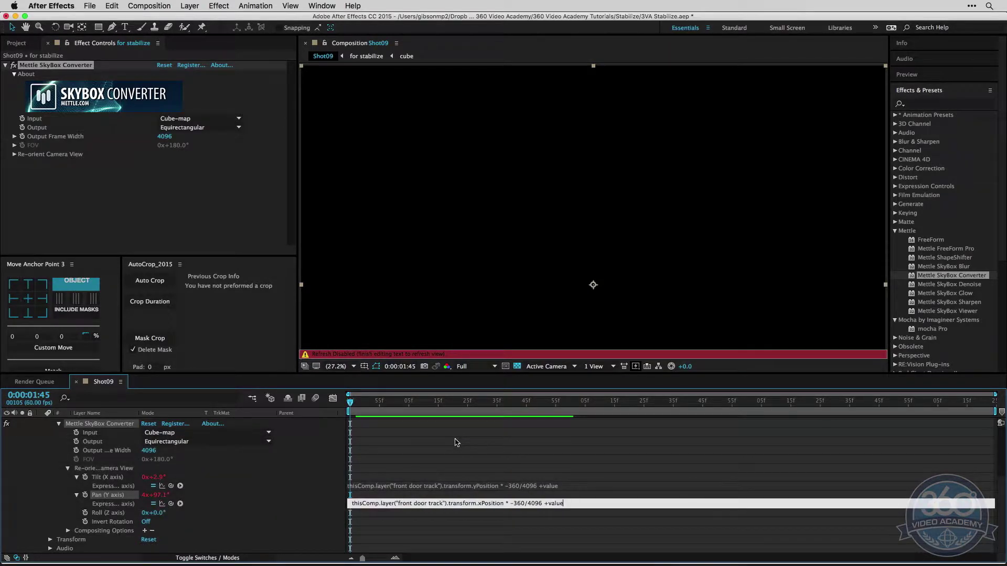
{"action": "left_click", "coordinate": [456, 442]}
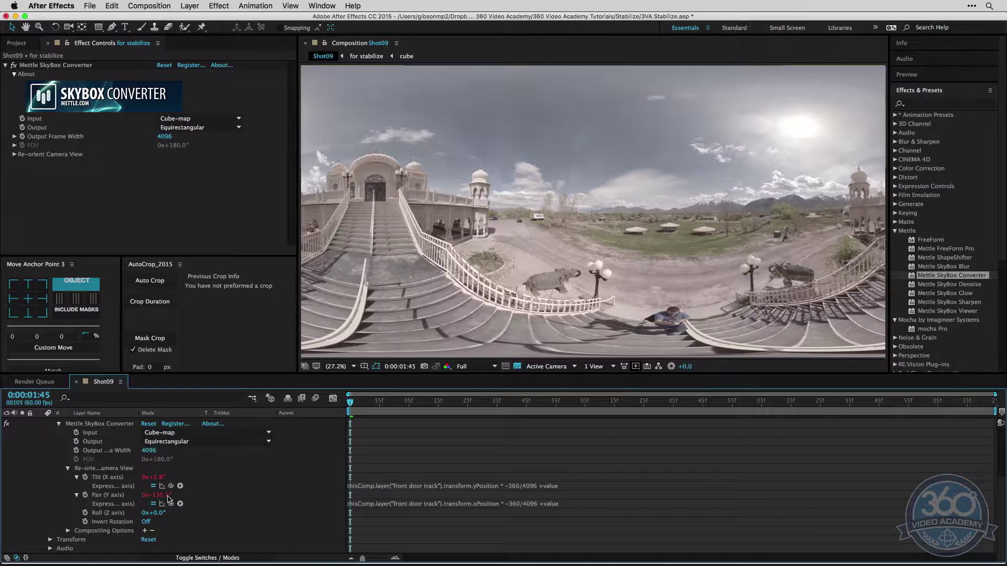
Offset Pan (Y axis) to about 0x-2.4° to recenter the building and preview the shot.
{"action": "left_click_drag", "start_coordinate": [164, 496], "coordinate": [310, 509]}
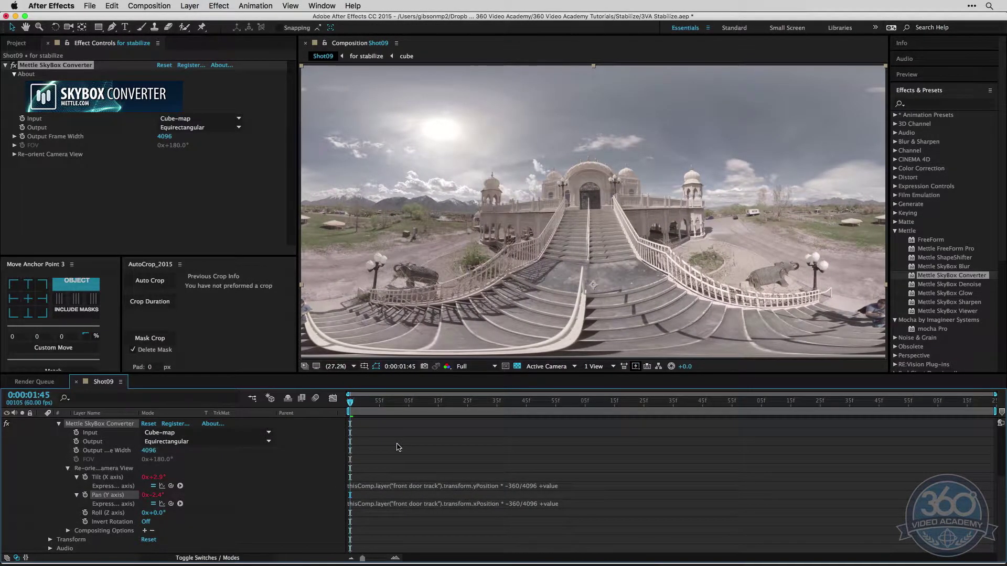
{"action": "key", "text": "space"}
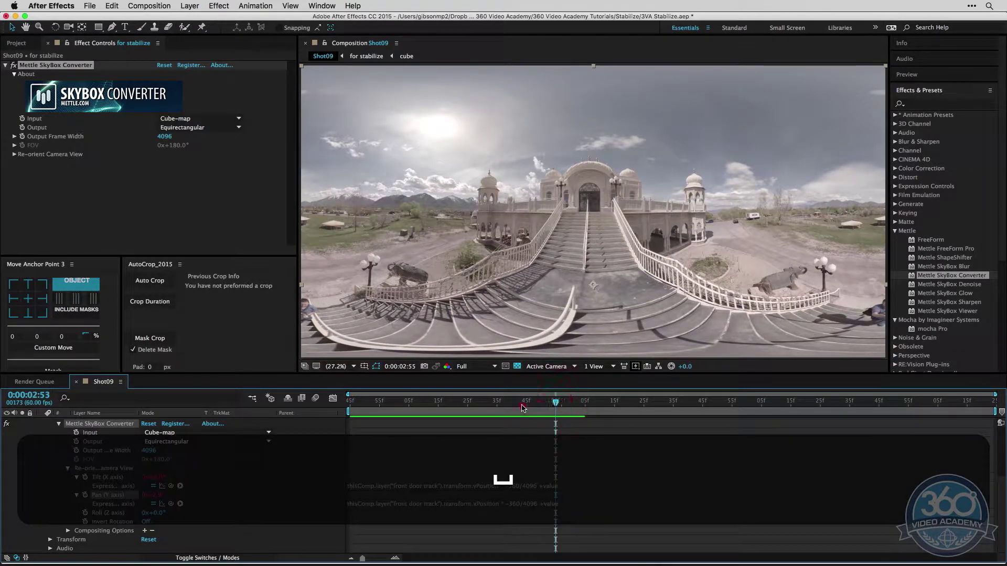
{"action": "key", "text": "space"}
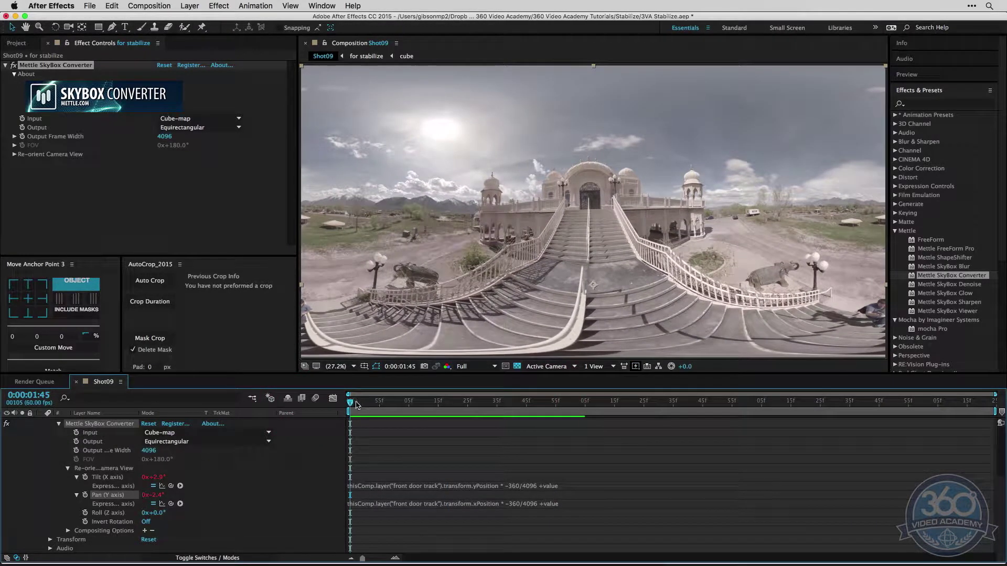
Scrub and replay the shot's opening to check the Tilt and Pan stabilization.
{"action": "left_click_drag", "start_coordinate": [356, 404], "coordinate": [379, 404]}
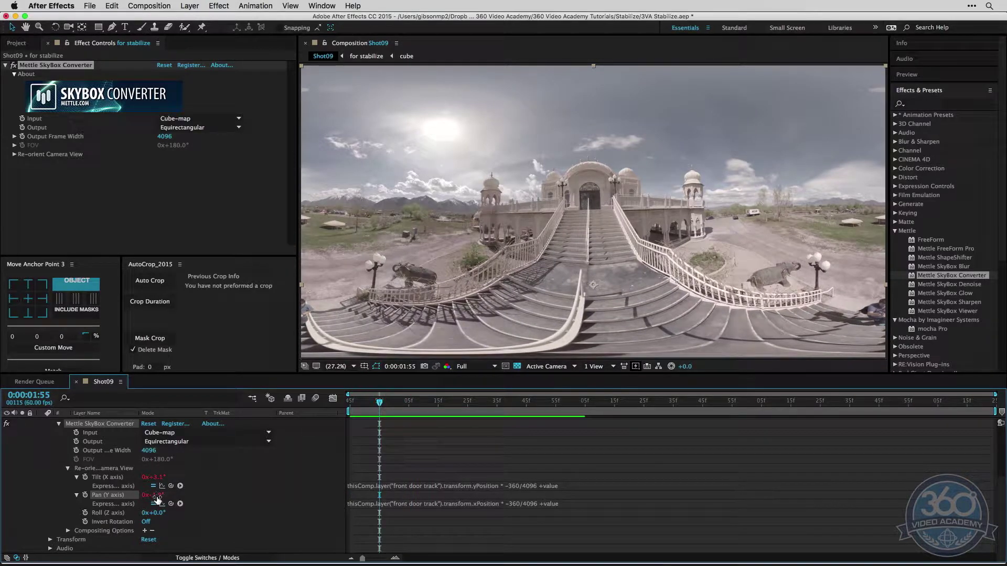
{"action": "key", "text": "space"}
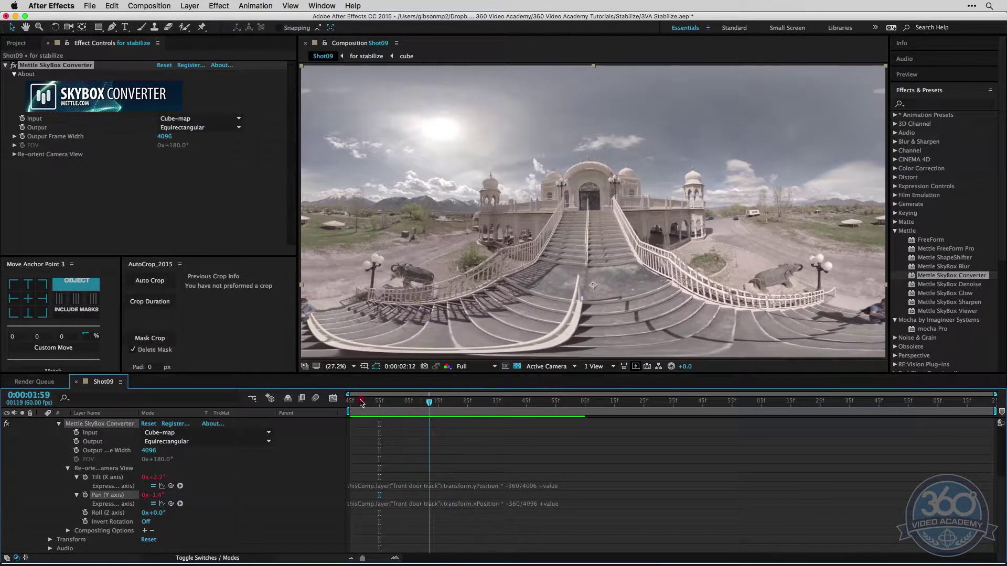
{"action": "key", "text": "space"}
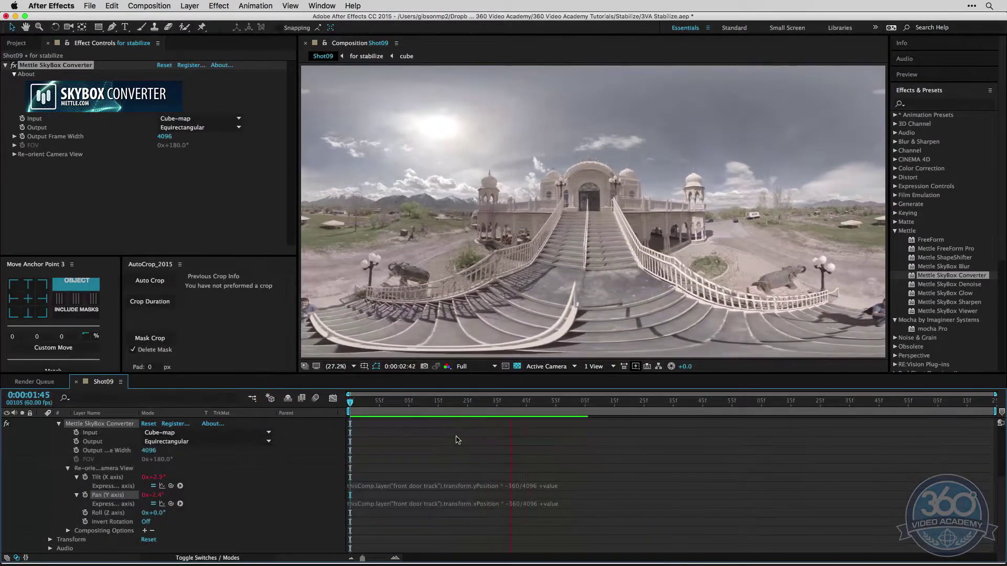
{"action": "left_click", "coordinate": [349, 402]}
{"action": "key", "text": "space"}
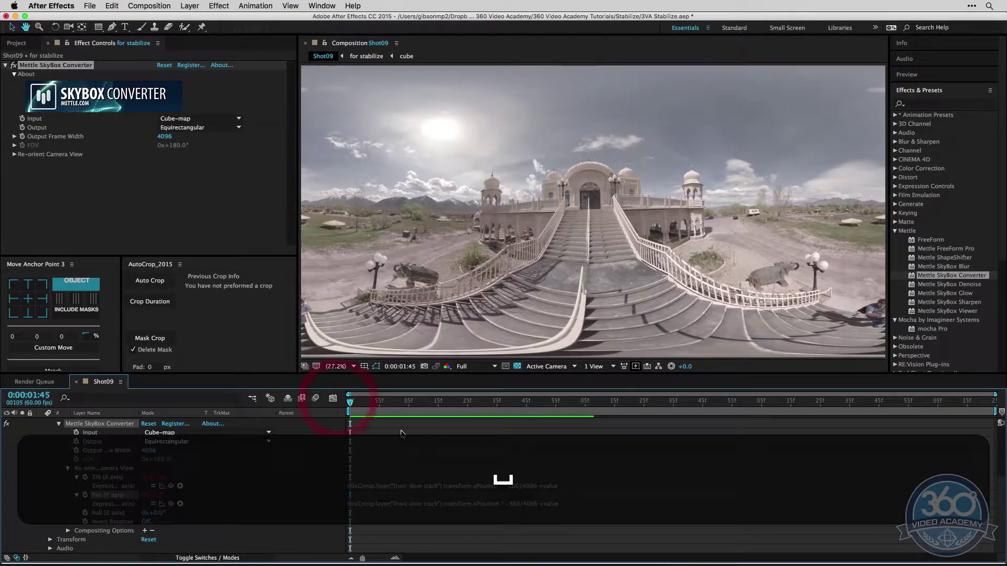
{"action": "key", "text": "space"}
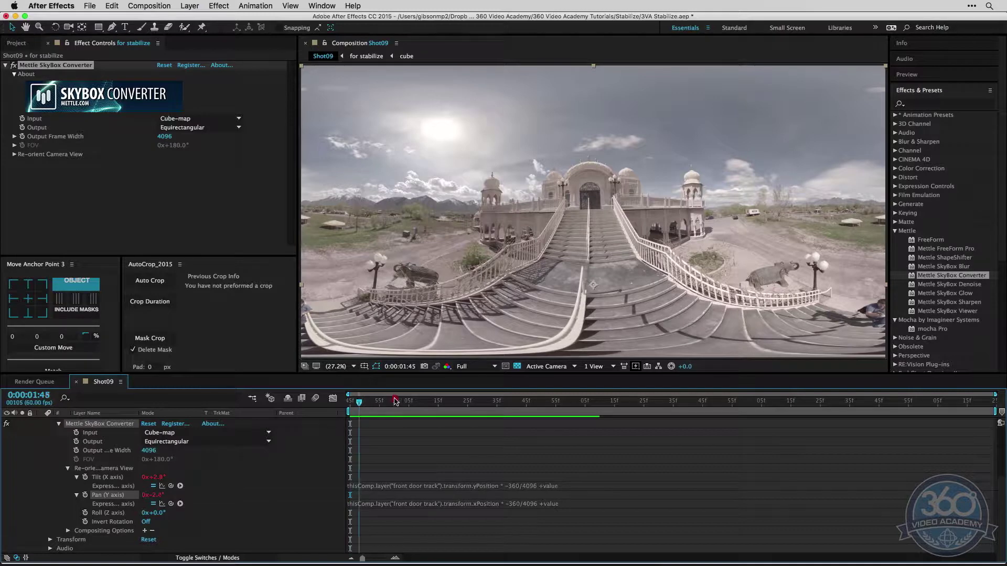
Link the converter's Roll (Z axis) to the front door track null's Rotation with an expression ending in "+value".
{"action": "scroll", "coordinate": [388, 441], "scroll_direction": "up", "scroll_amount": 5}
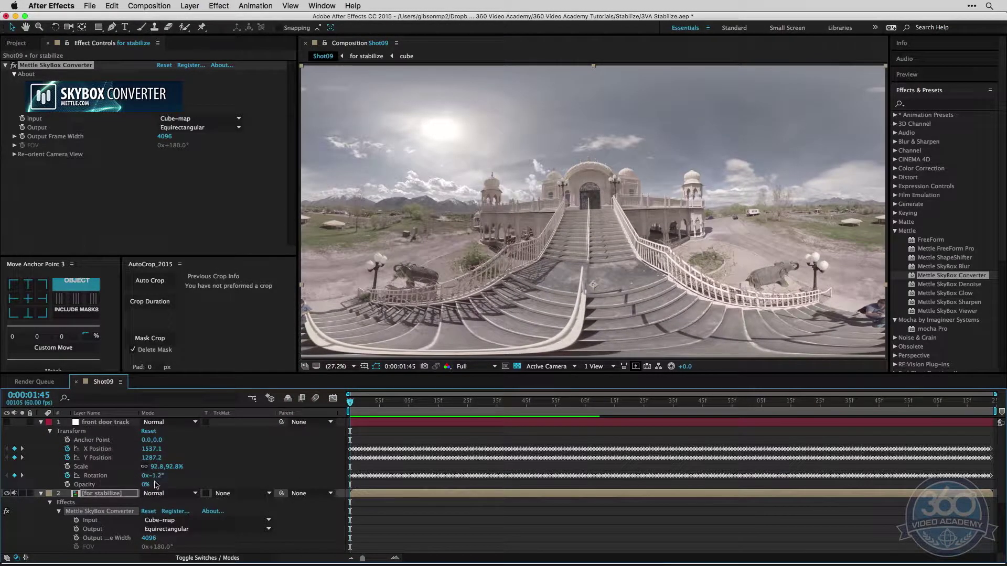
{"action": "scroll", "coordinate": [532, 485], "scroll_direction": "down", "scroll_amount": 5}
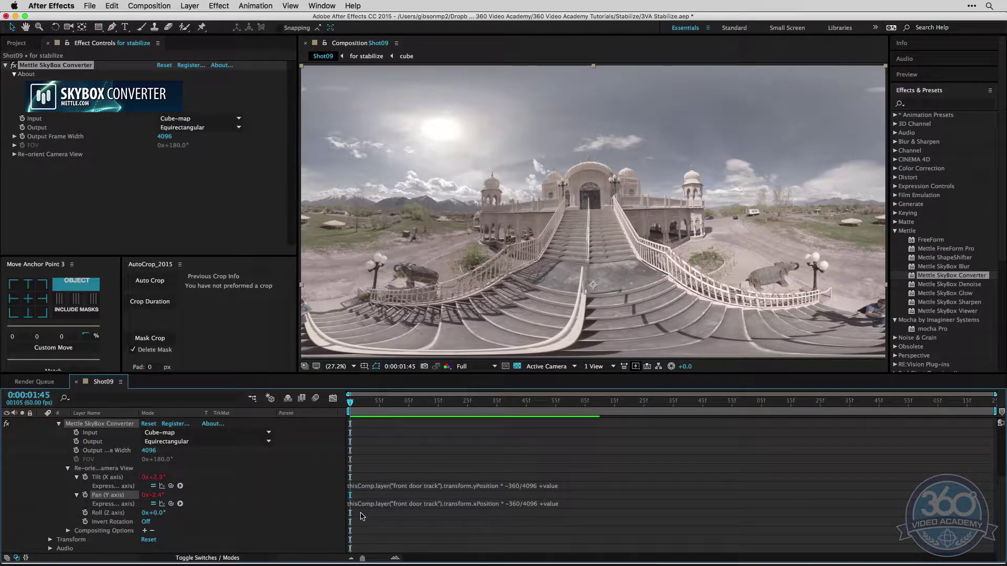
{"action": "left_click", "coordinate": [86, 513], "text": "alt"}
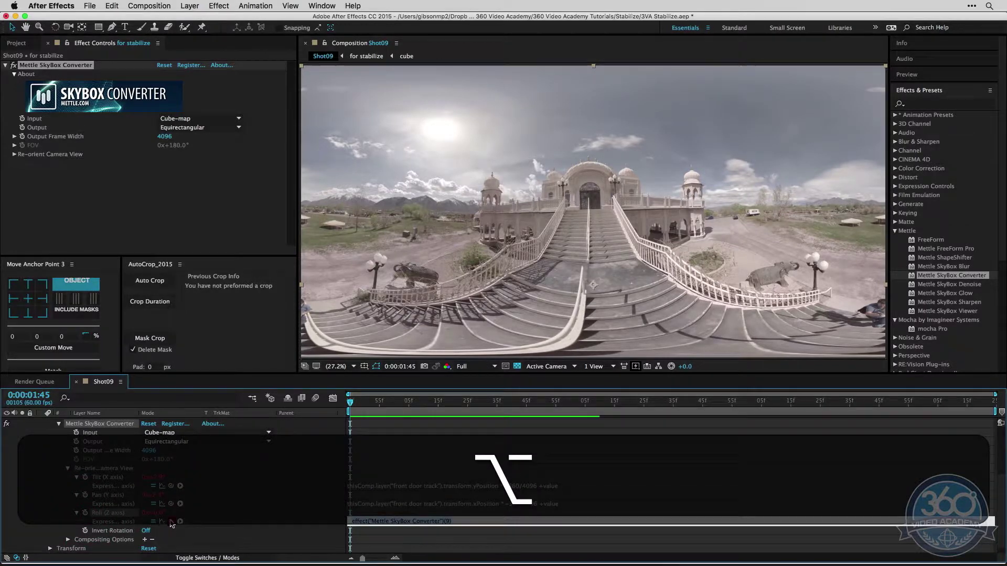
{"action": "left_click_drag", "start_coordinate": [171, 524], "coordinate": [96, 475]}
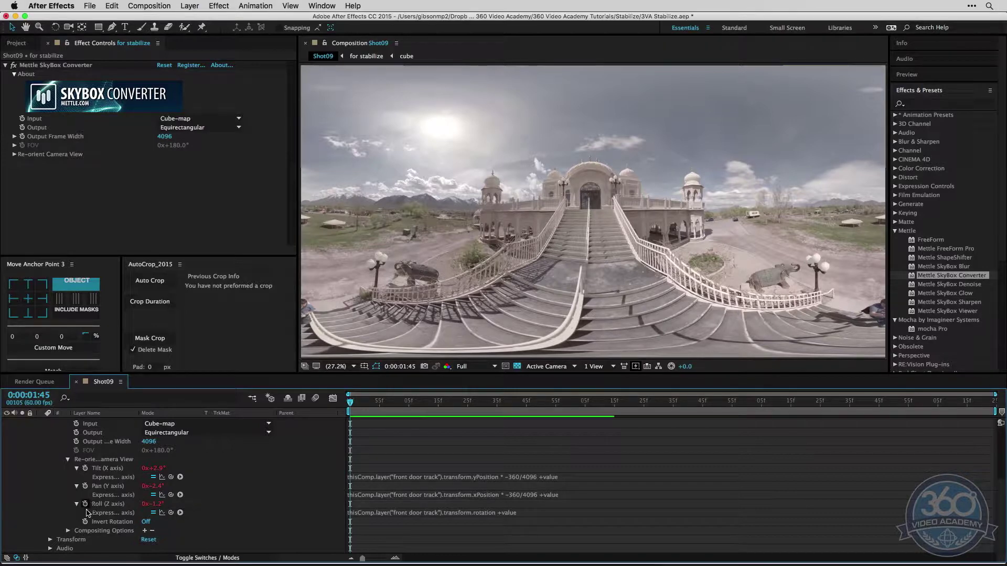
Compare the null's Rotation with the converter's Roll (Z axis) value while scrubbing the opening frames.
{"action": "scroll", "coordinate": [453, 464], "scroll_direction": "up", "scroll_amount": 5}
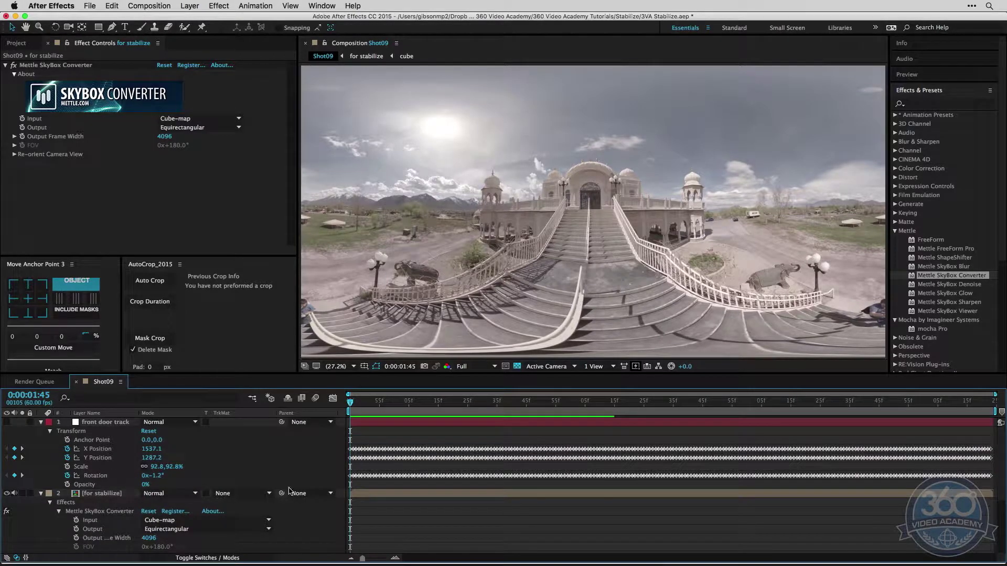
{"action": "scroll", "coordinate": [289, 491], "scroll_direction": "down", "scroll_amount": 5}
{"action": "left_click_drag", "start_coordinate": [352, 402], "coordinate": [389, 406]}
Preview the stabilized shot and delete the original Shot09.mp4 layer from the Shot09 composition.
{"action": "key", "text": "space"}
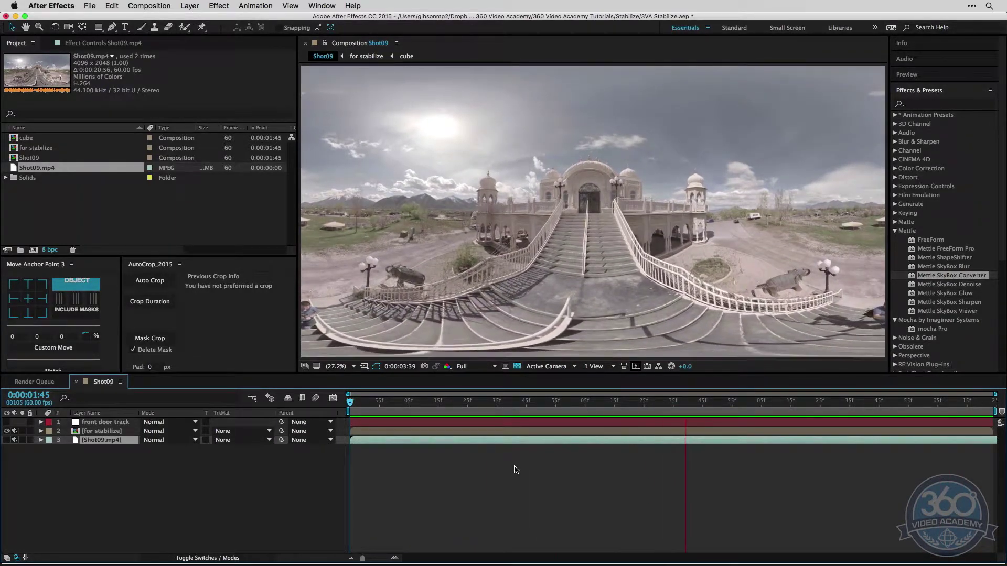
{"action": "key", "text": "BackSpace"}
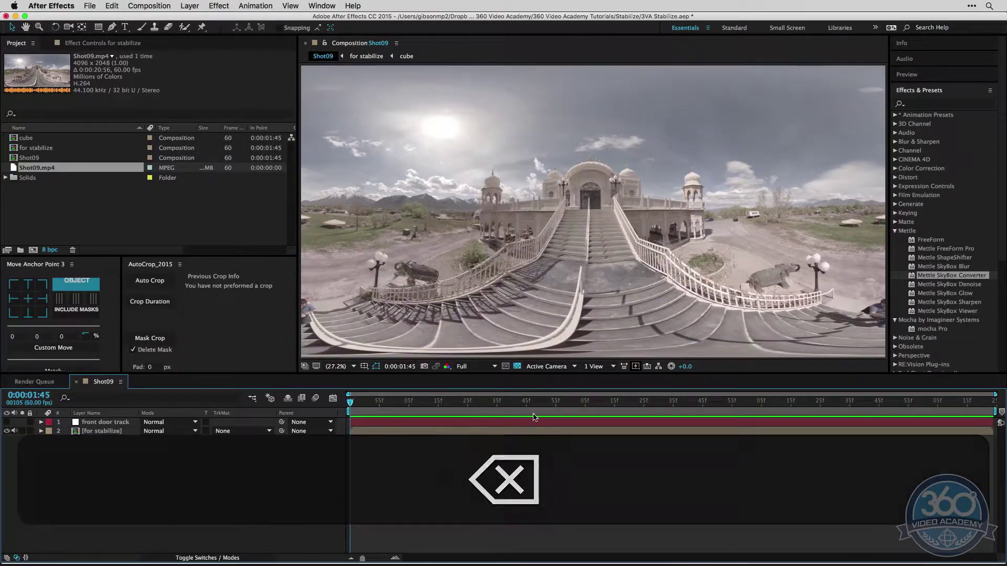
{"action": "mouse_move", "coordinate": [354, 401]}
{"action": "left_mouse_down"}
{"action": "mouse_move", "coordinate": [769, 402]}
{"action": "mouse_move", "coordinate": [472, 401]}
{"action": "mouse_move", "coordinate": [555, 394]}
{"action": "mouse_move", "coordinate": [350, 402]}
{"action": "left_mouse_up"}
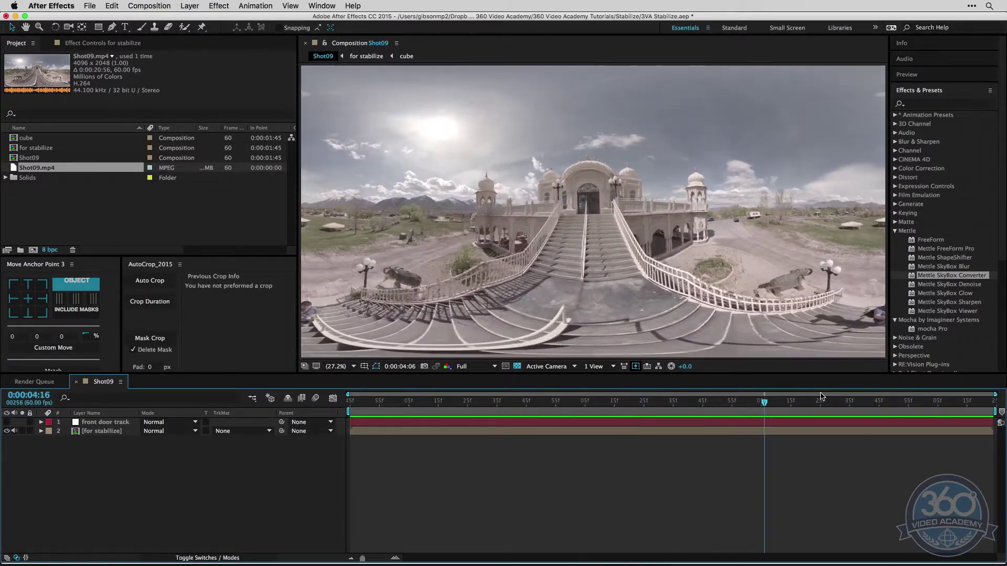
Pre-compose the front door track and for stabilize layers as "cube 2", moving all attributes into the new composition.
{"action": "left_click", "coordinate": [104, 422]}
{"action": "left_click", "coordinate": [102, 431], "text": "shift"}
{"action": "key", "text": "shift+super+c"}
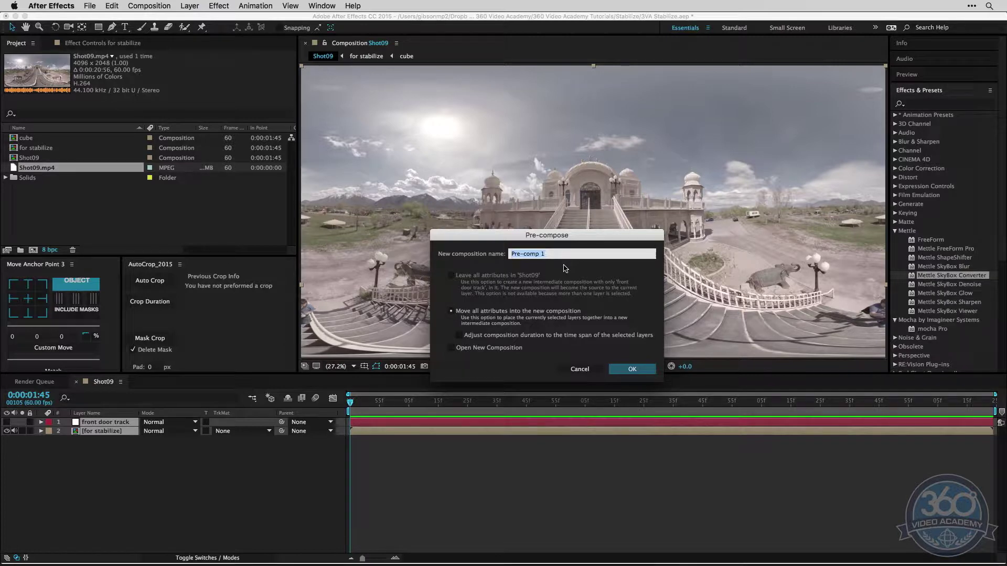
{"action": "type", "text": "cube 2"}
{"action": "key", "text": "Return"}
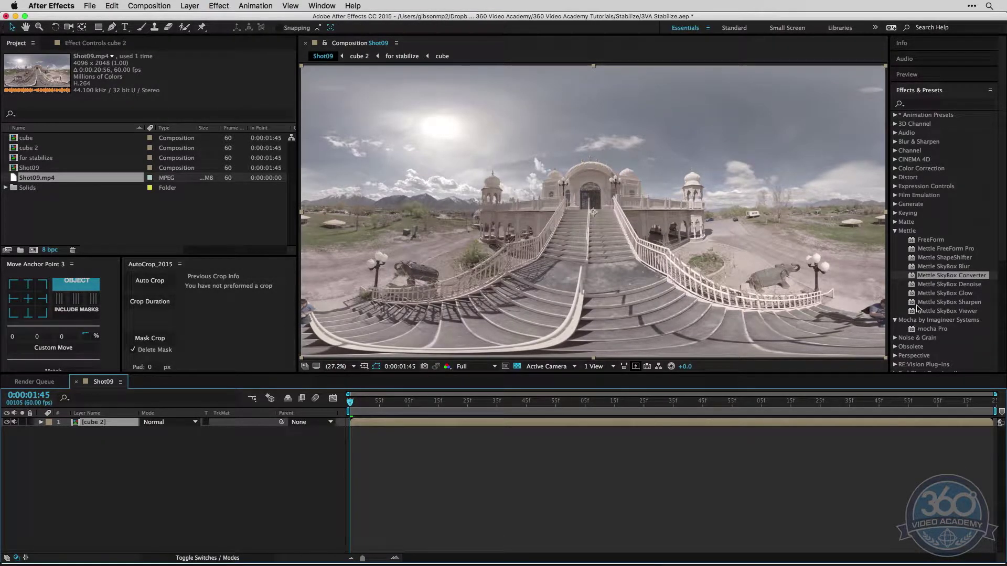
Apply Mettle SkyBox Converter to the cube 2 layer and set its Output to Cube-map.
{"action": "left_click", "coordinate": [388, 424]}
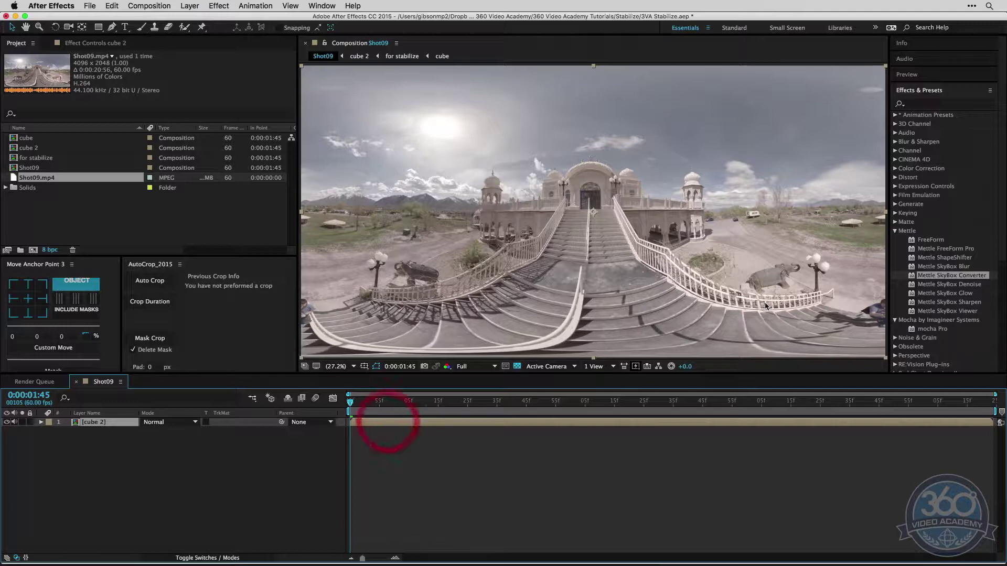
{"action": "left_click", "coordinate": [913, 276]}
{"action": "left_click_drag", "start_coordinate": [533, 410], "coordinate": [538, 421]}
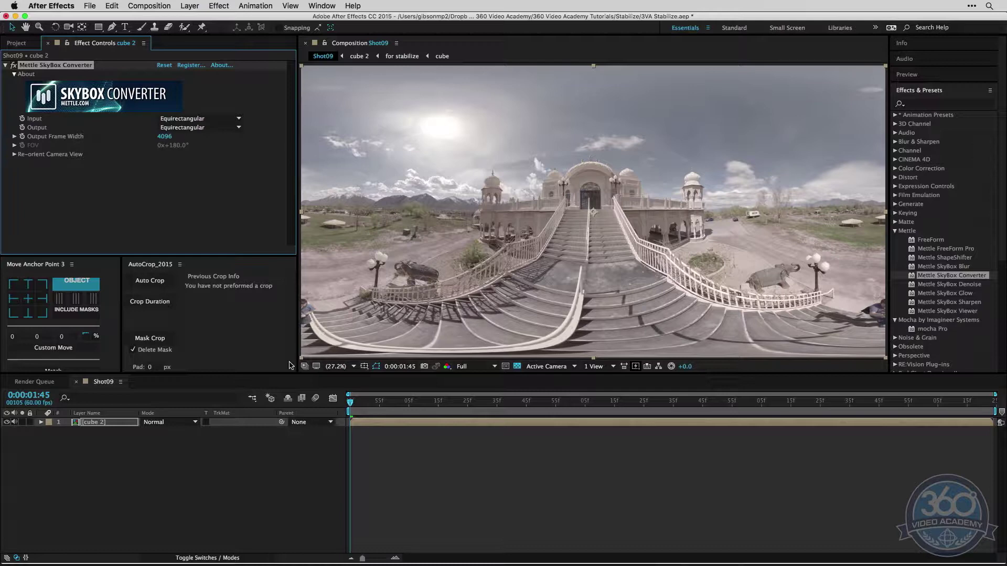
{"action": "left_click", "coordinate": [181, 129]}
{"action": "left_click", "coordinate": [183, 140]}
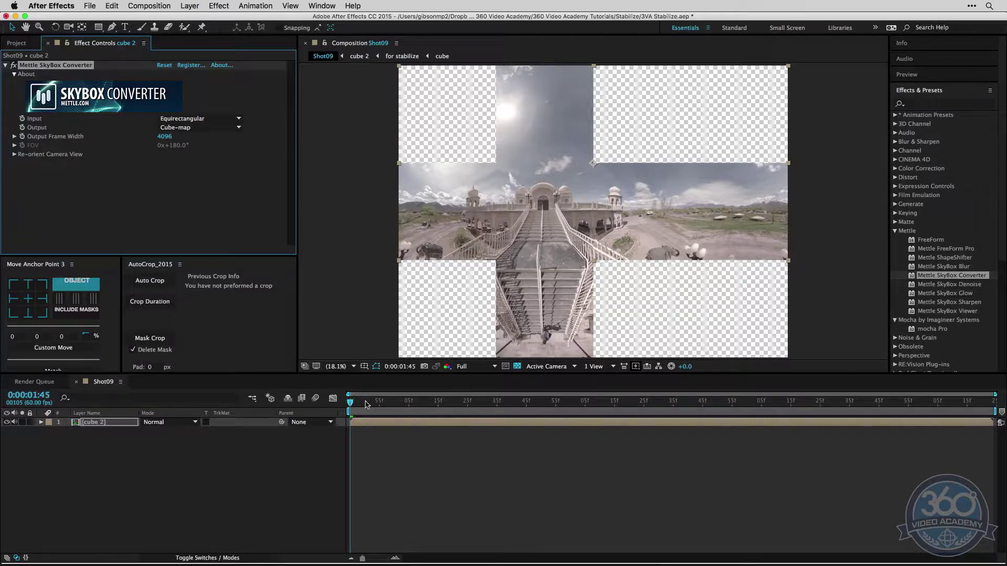
Preview the cube-map result, and pre-compose the cube 2 layer as "for stabilize 2", moving all attributes into the new composition.
{"action": "key", "text": "space"}
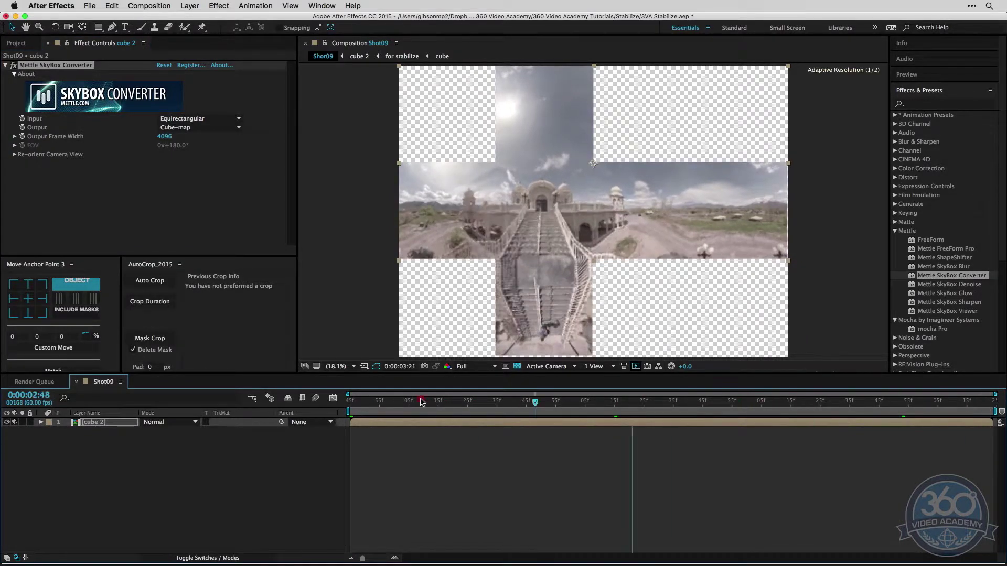
{"action": "key", "text": "space"}
{"action": "key", "text": "shift+super+c"}
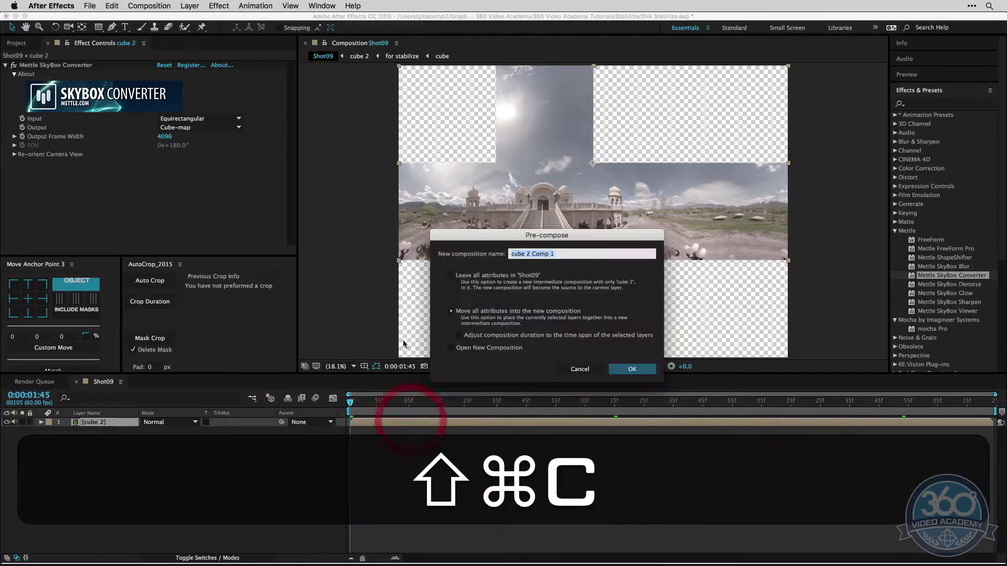
{"action": "type", "text": "for stabilize 2"}
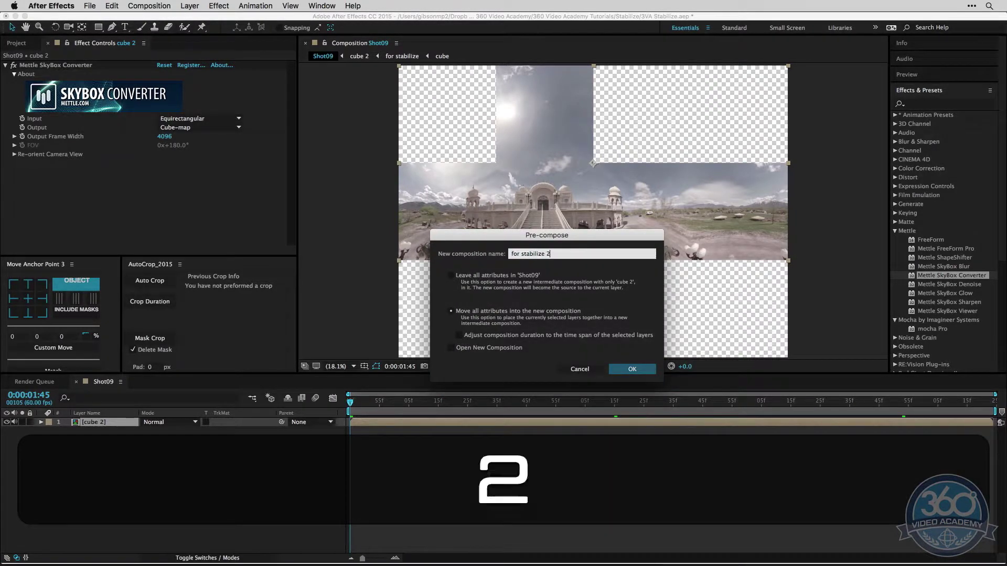
{"action": "key", "text": "Return"}
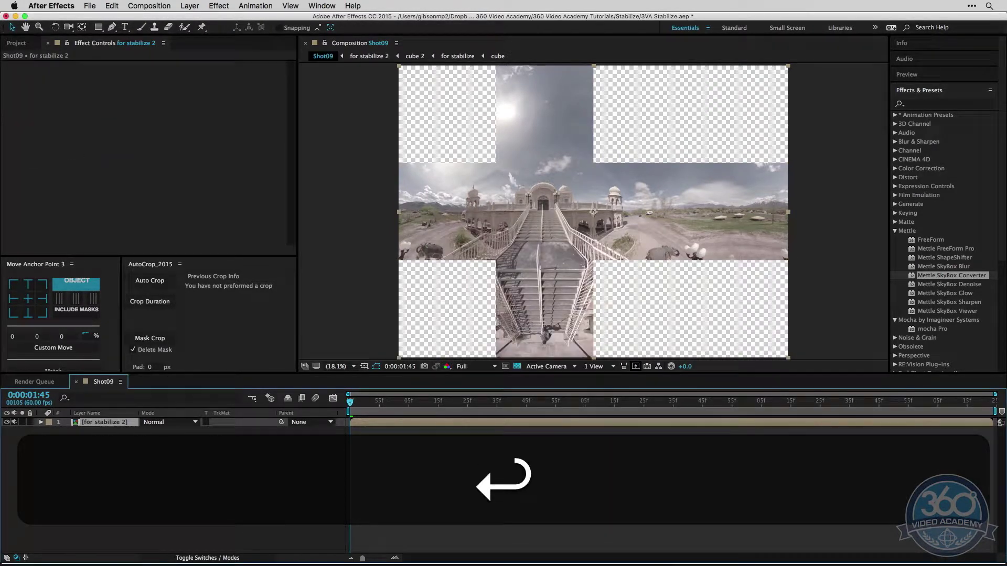
Apply the mocha Pro effect to the for stabilize 2 layer and launch the mocha tracking interface.
{"action": "left_click_drag", "start_coordinate": [932, 329], "coordinate": [587, 425]}
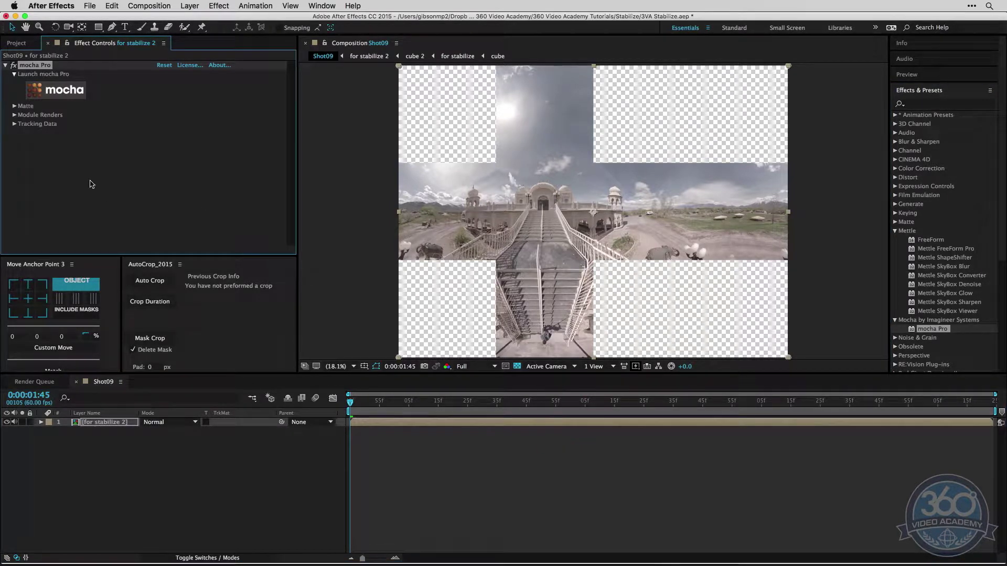
{"action": "left_click", "coordinate": [59, 94]}
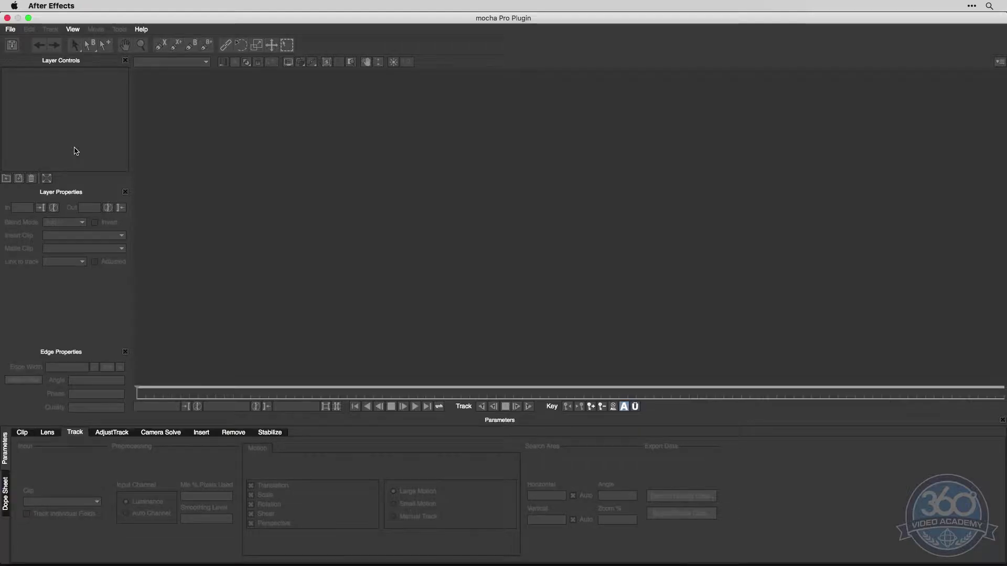
Draw an X-spline around the balustrade section left of the front stairs, with its corners following the fence's edges.
{"action": "key", "text": "z"}
{"action": "left_click_drag", "start_coordinate": [471, 80], "coordinate": [511, 77]}
{"action": "key", "text": "x"}
{"action": "left_click_drag", "start_coordinate": [503, 131], "coordinate": [518, 199]}
{"action": "key", "text": "q"}
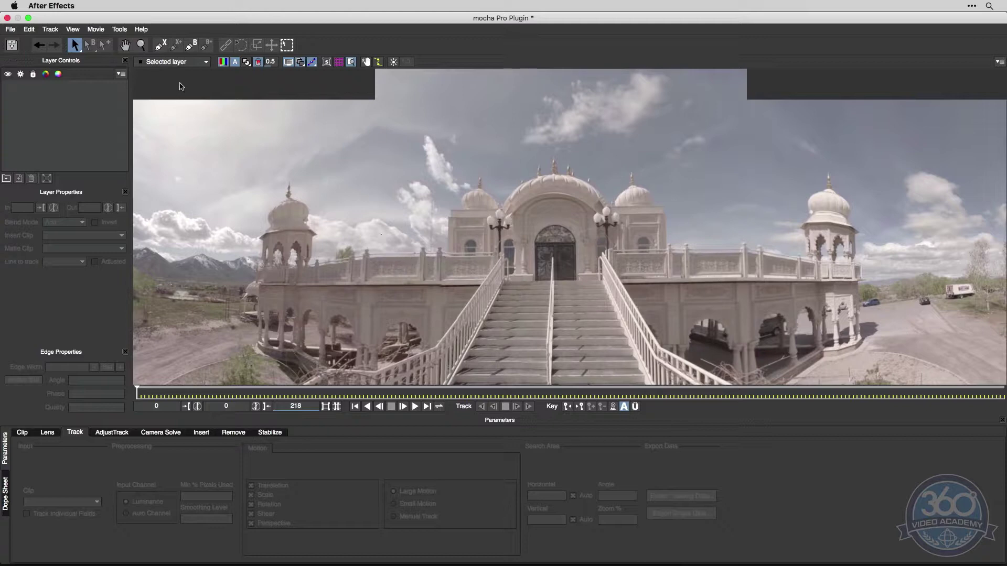
{"action": "left_click", "coordinate": [161, 47]}
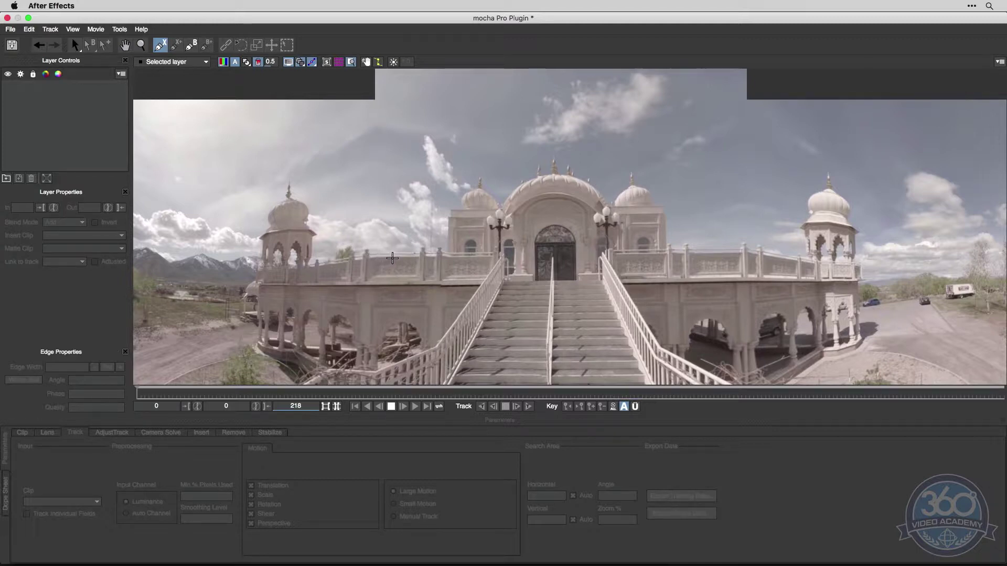
{"action": "left_click", "coordinate": [395, 257]}
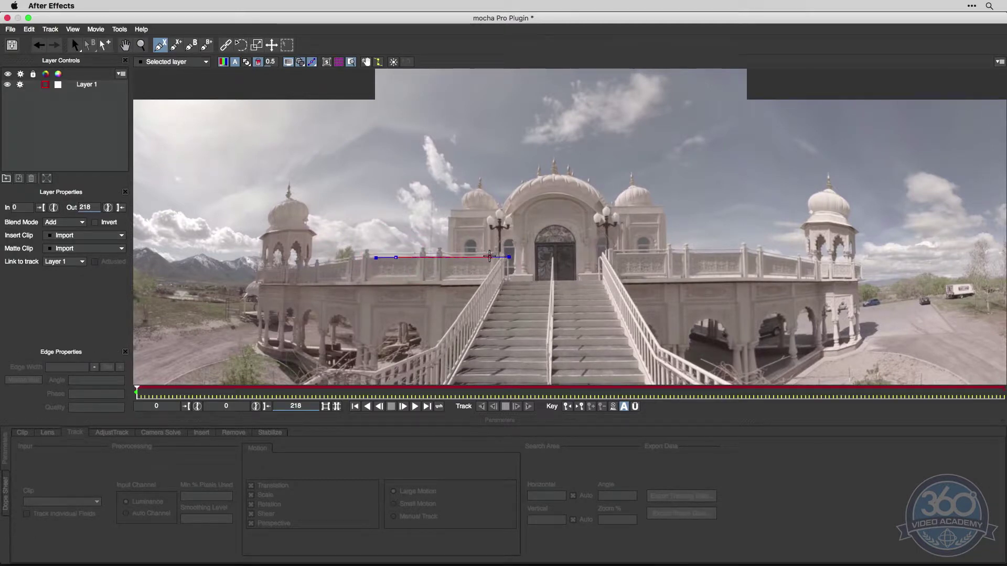
{"action": "left_click", "coordinate": [491, 255]}
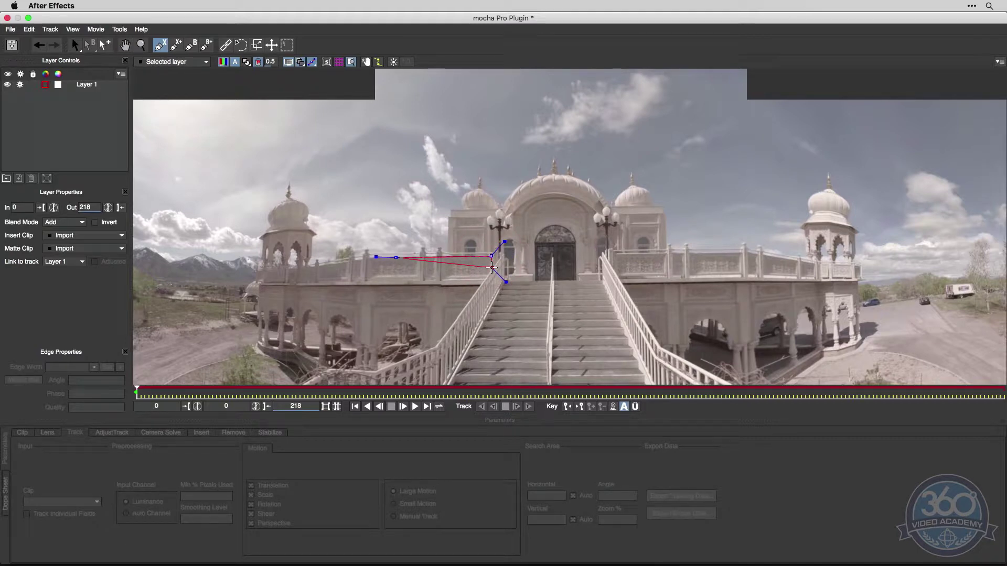
{"action": "left_click", "coordinate": [492, 268]}
{"action": "left_click", "coordinate": [480, 283]}
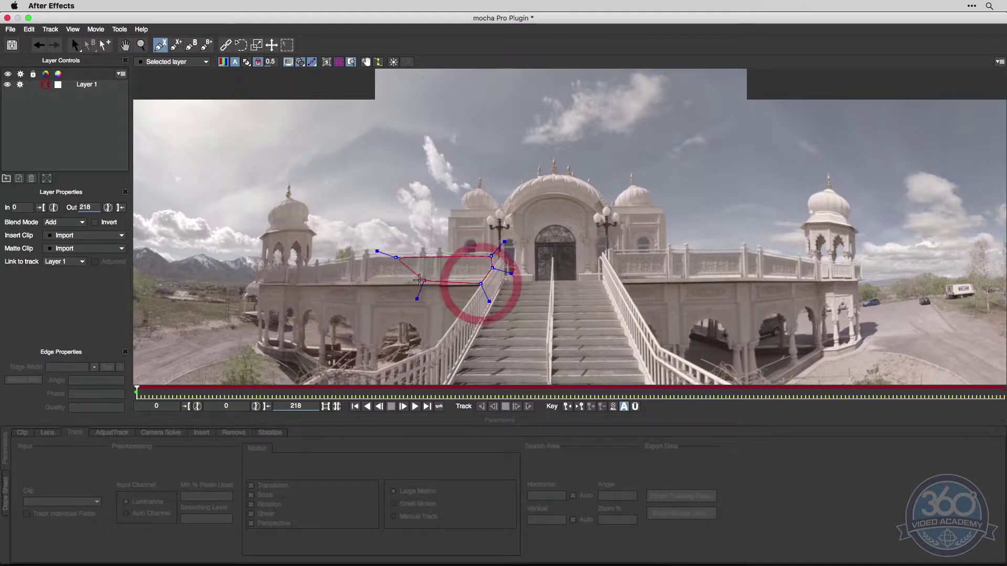
{"action": "left_click", "coordinate": [393, 283]}
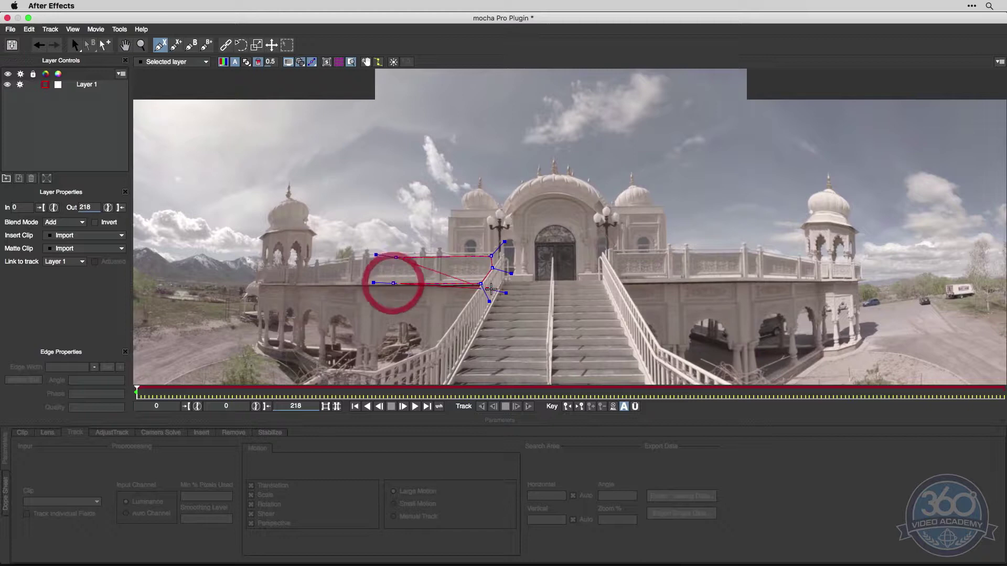
{"action": "right_click", "coordinate": [442, 193]}
{"action": "left_click_drag", "start_coordinate": [442, 193], "coordinate": [393, 258]}
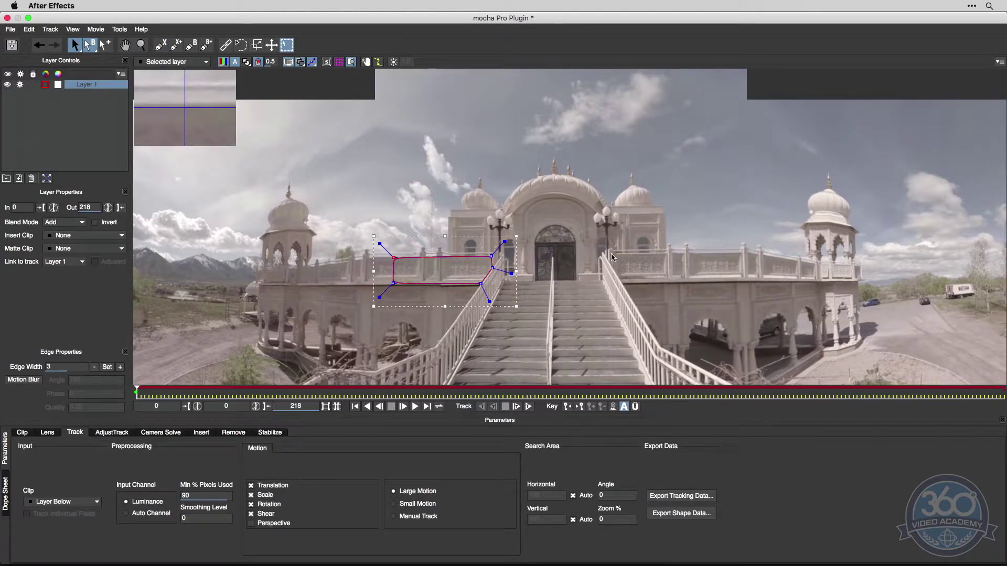
Add a second X-spline to the same layer around the balustrade section right of the front stairs.
{"action": "left_click", "coordinate": [175, 45]}
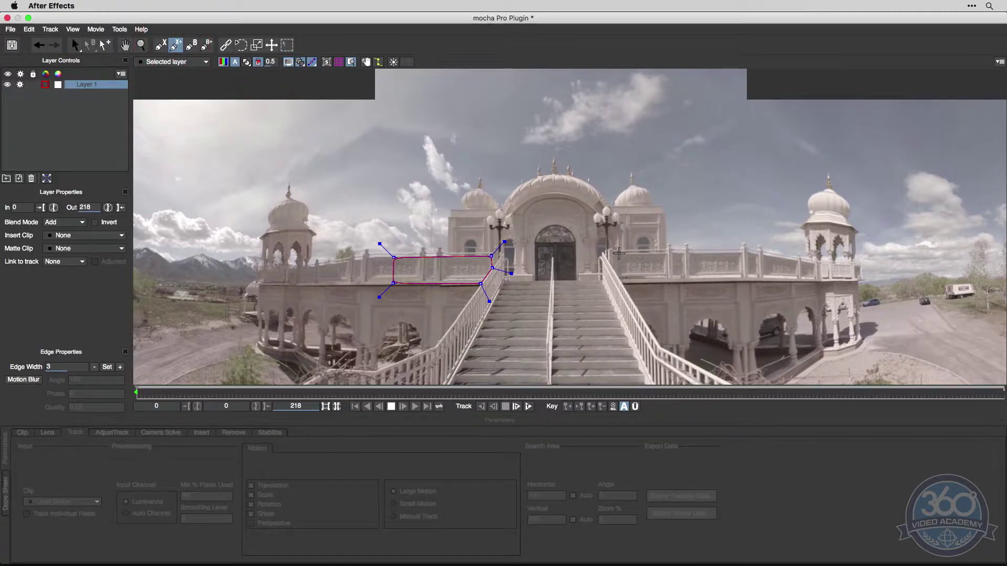
{"action": "left_click", "coordinate": [614, 254]}
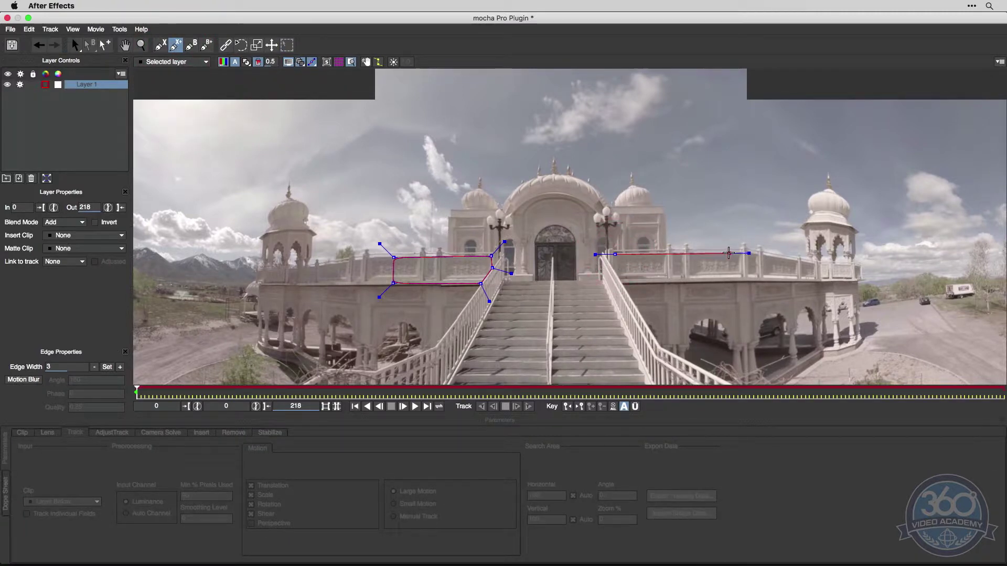
{"action": "left_click", "coordinate": [728, 253]}
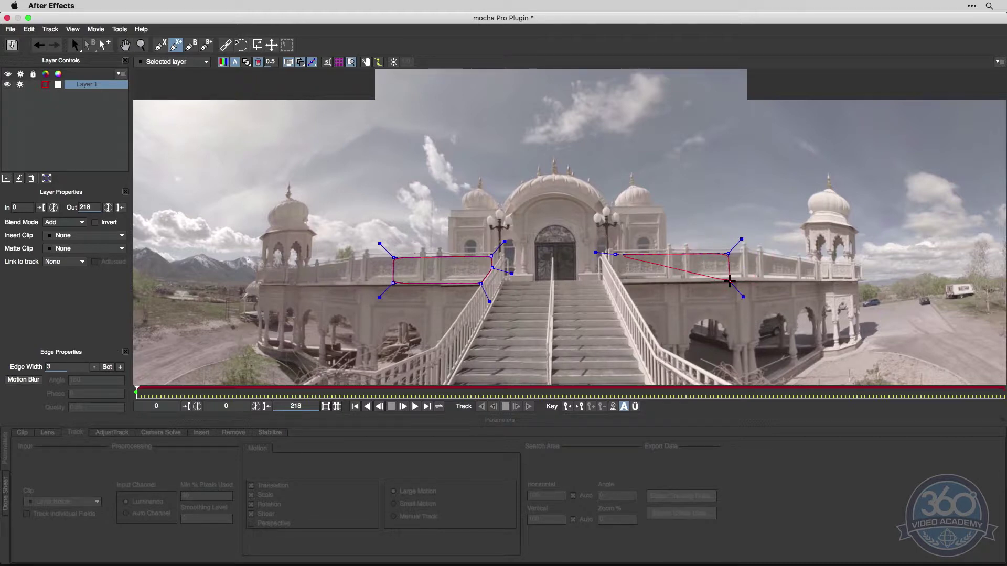
{"action": "left_click", "coordinate": [635, 282]}
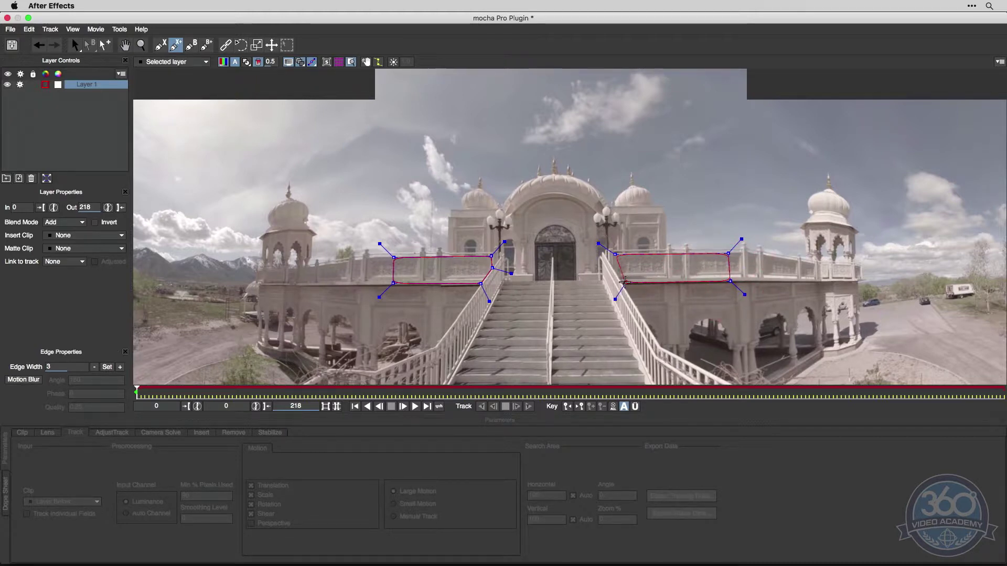
{"action": "left_click_drag", "start_coordinate": [624, 283], "coordinate": [674, 303]}
{"action": "right_click", "coordinate": [673, 303]}
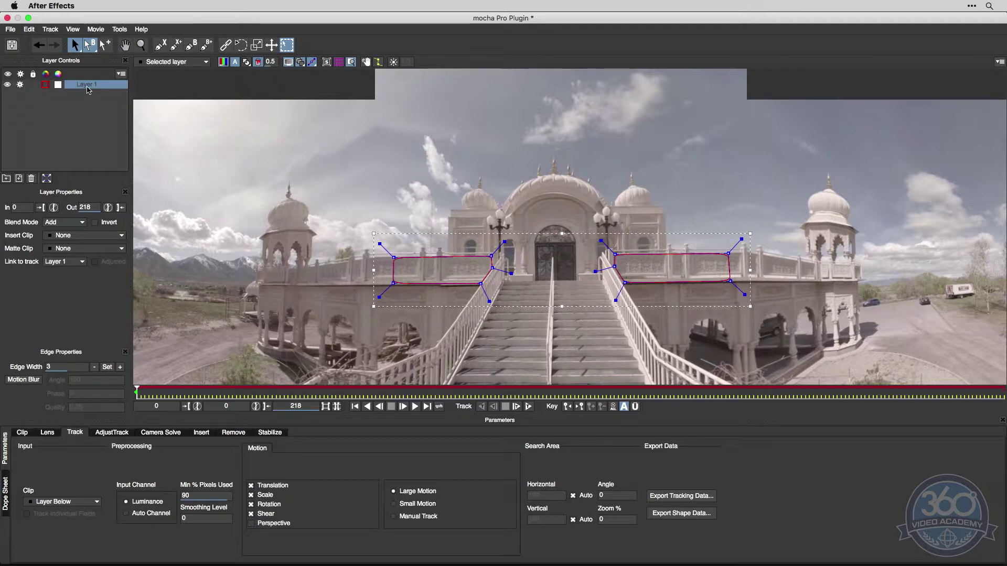
Rename the spline layer as "front fence track" and turn off Shear in its tracked motion.
{"action": "type", "text": "fr"}
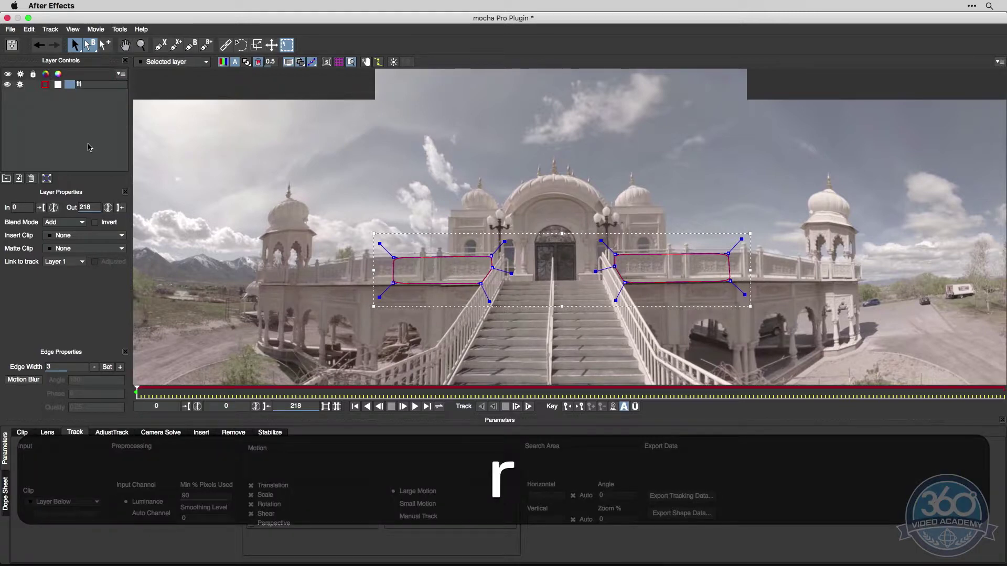
{"action": "type", "text": "ont fence track"}
{"action": "key", "text": "Return"}
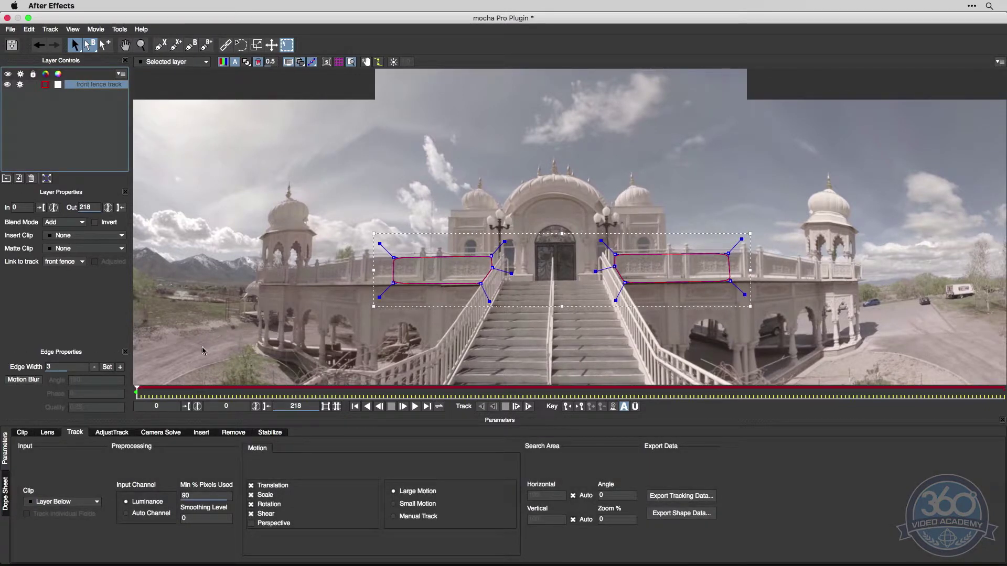
{"action": "left_click", "coordinate": [263, 515]}
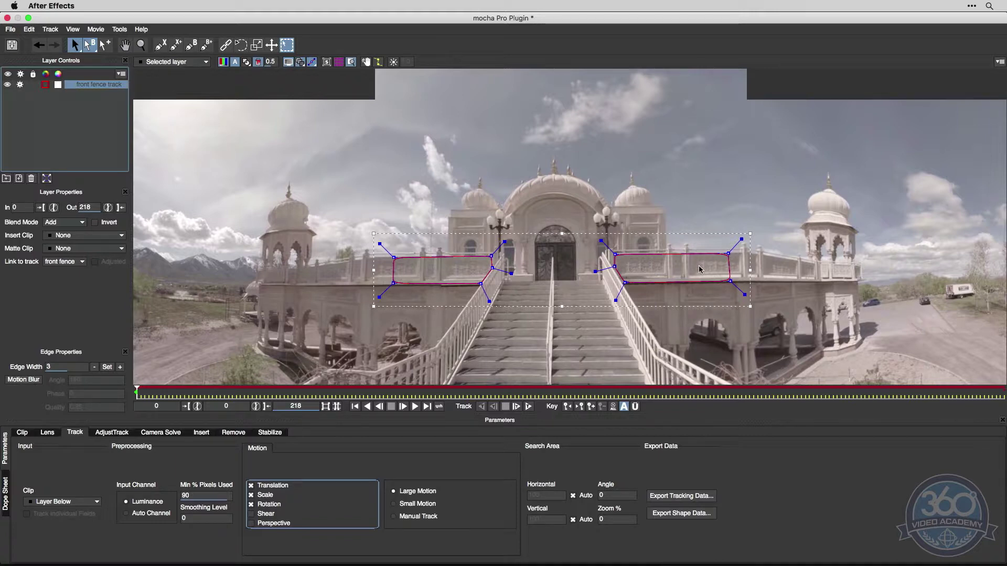
Nudge the outer corner points of both fence splines slightly inward, away from the front cube face's edges.
{"action": "left_click_drag", "start_coordinate": [729, 281], "coordinate": [728, 281]}
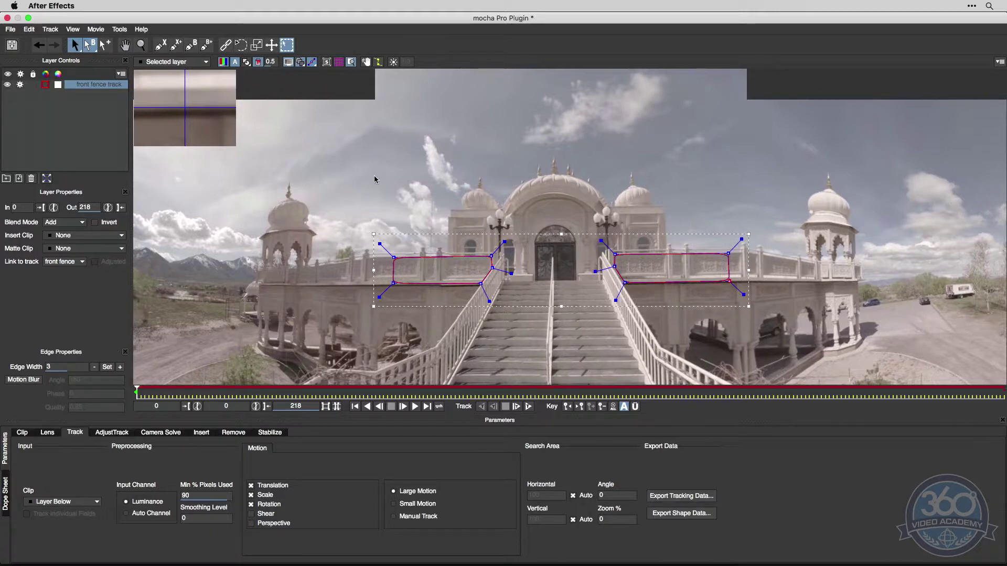
{"action": "left_click", "coordinate": [395, 257]}
{"action": "left_click", "coordinate": [394, 257]}
{"action": "left_click", "coordinate": [427, 269]}
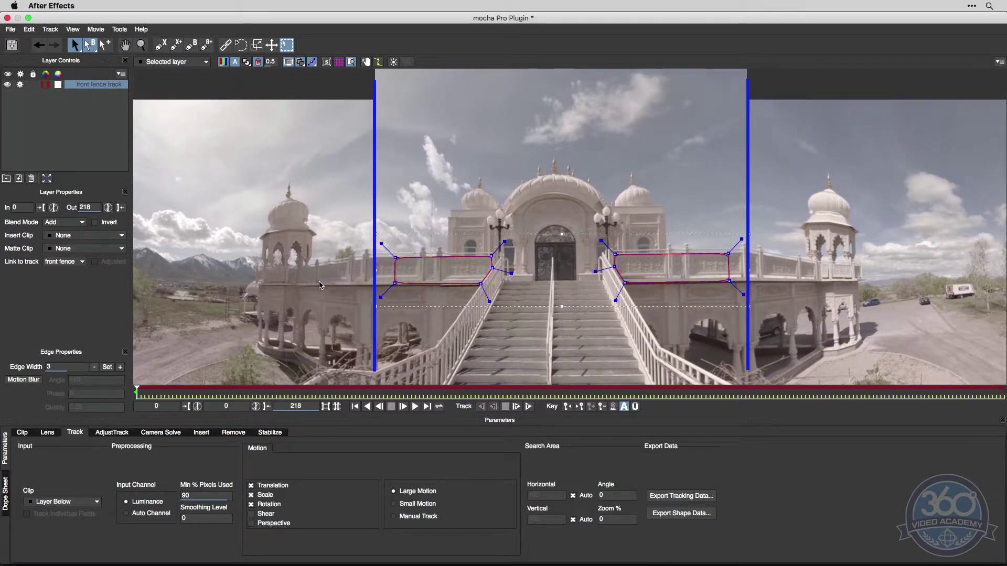
Track the front fence splines forward to frame 49, shifting the left spline's stair-side points off the railing at frame 26.
{"action": "left_click", "coordinate": [526, 407]}
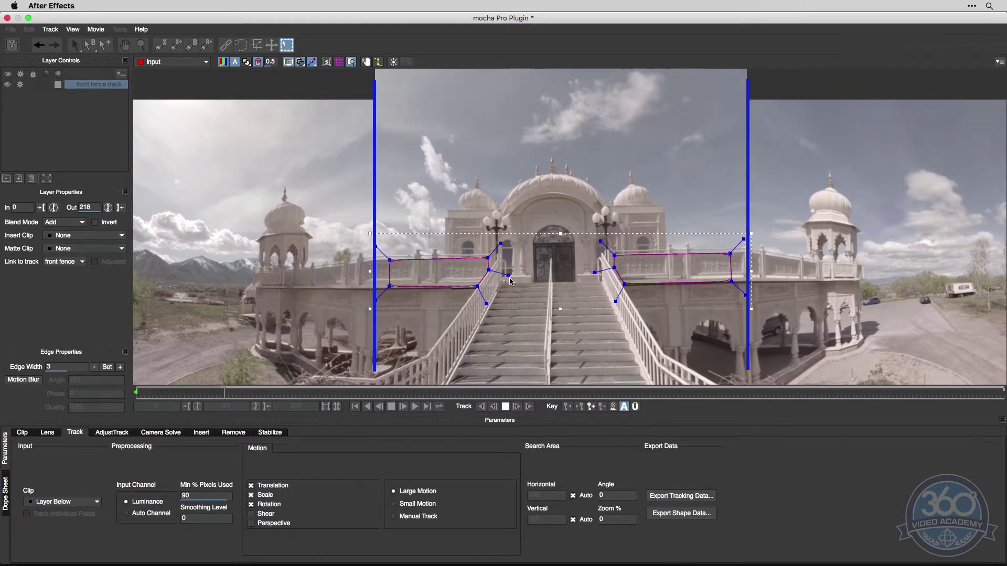
{"action": "left_click", "coordinate": [505, 407]}
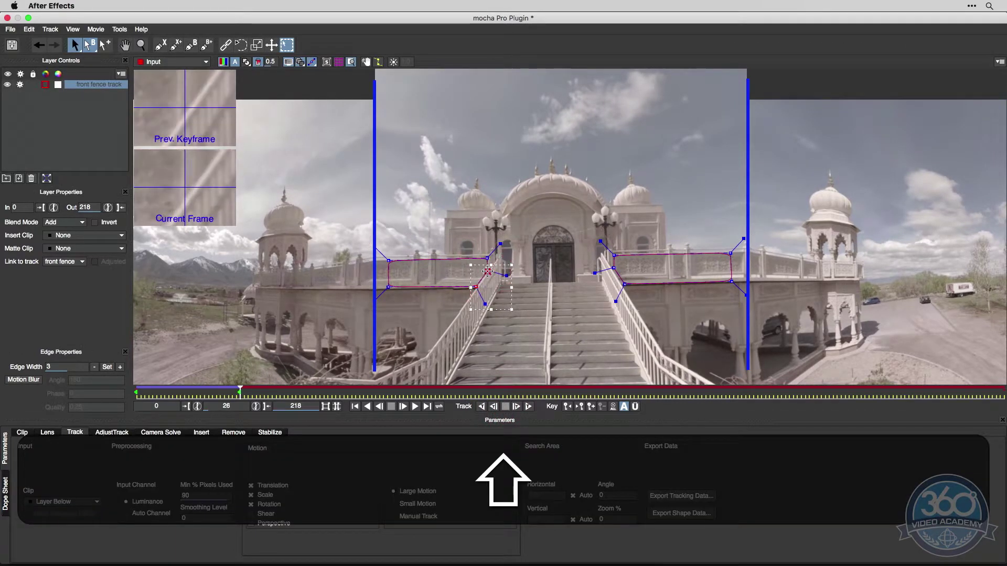
{"action": "left_click", "coordinate": [482, 271]}
{"action": "left_click", "coordinate": [482, 271]}
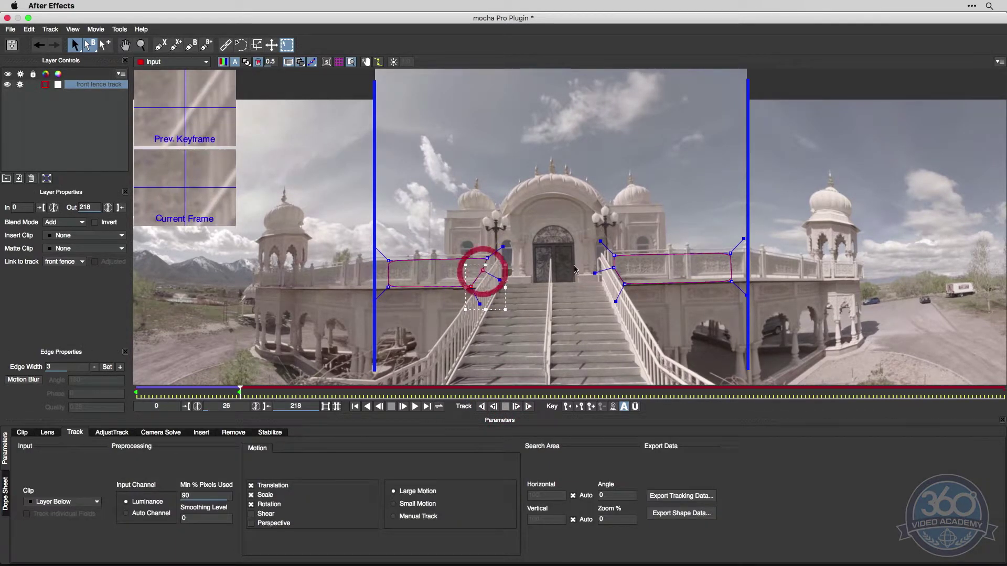
{"action": "left_click", "coordinate": [529, 406]}
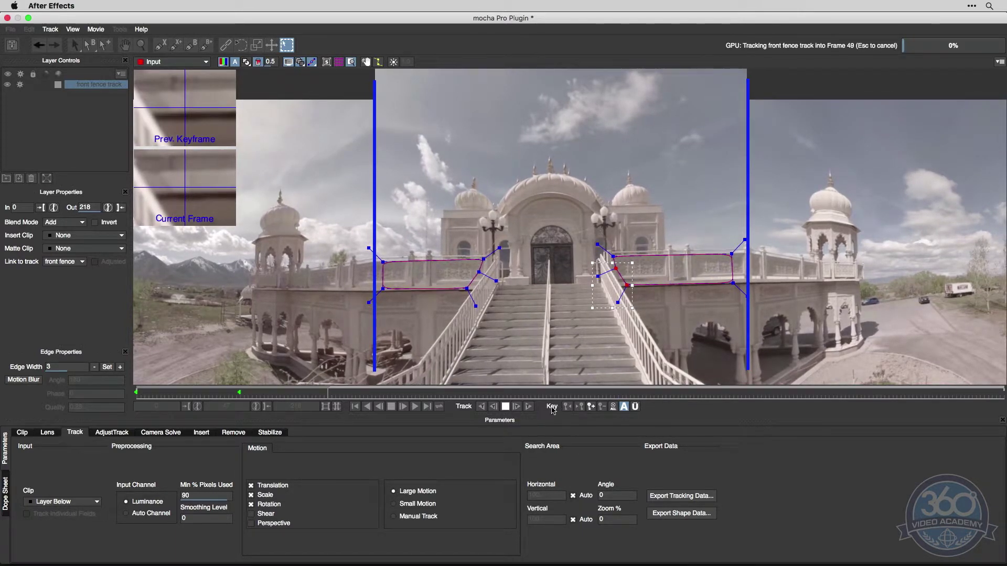
{"action": "left_click", "coordinate": [505, 407]}
Move the outer ends of both fence splines inward at frame 49 and continue tracking forward to frame 98.
{"action": "left_click", "coordinate": [382, 262]}
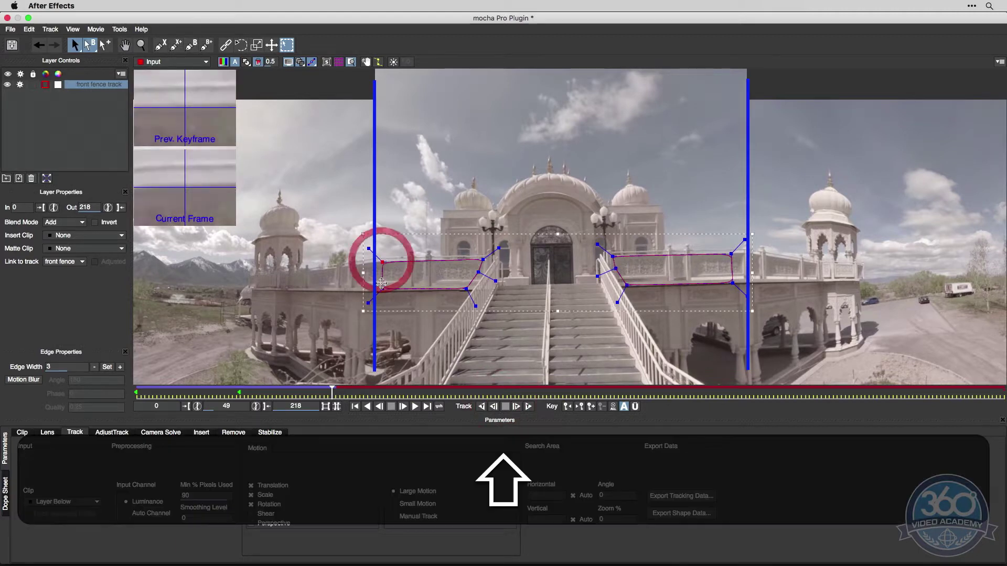
{"action": "left_click", "coordinate": [382, 289], "text": "shift"}
{"action": "left_click_drag", "start_coordinate": [381, 260], "coordinate": [401, 259]}
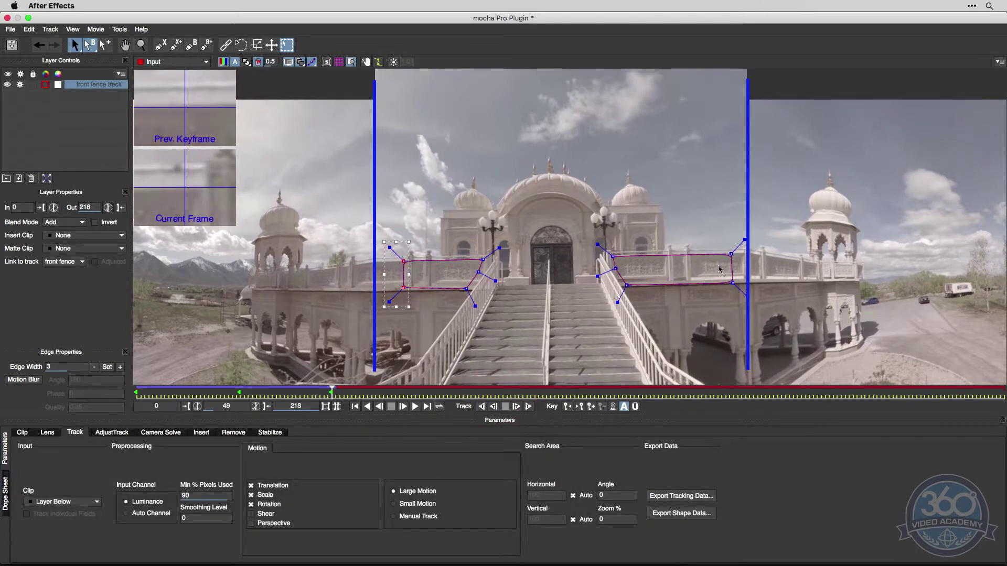
{"action": "left_click", "coordinate": [733, 256]}
{"action": "left_click", "coordinate": [731, 283], "text": "shift"}
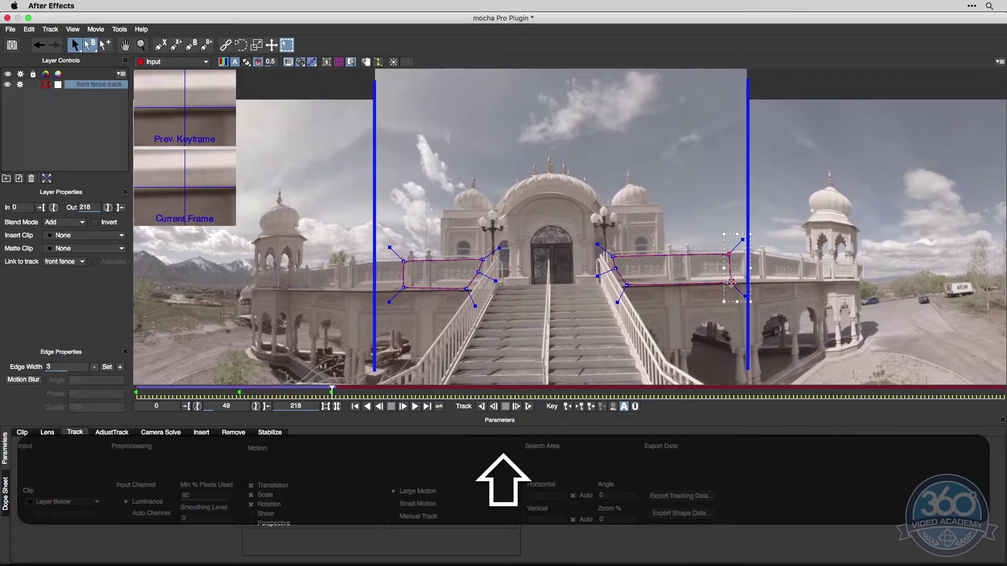
{"action": "left_click_drag", "start_coordinate": [732, 283], "coordinate": [718, 282]}
{"action": "left_click", "coordinate": [527, 407]}
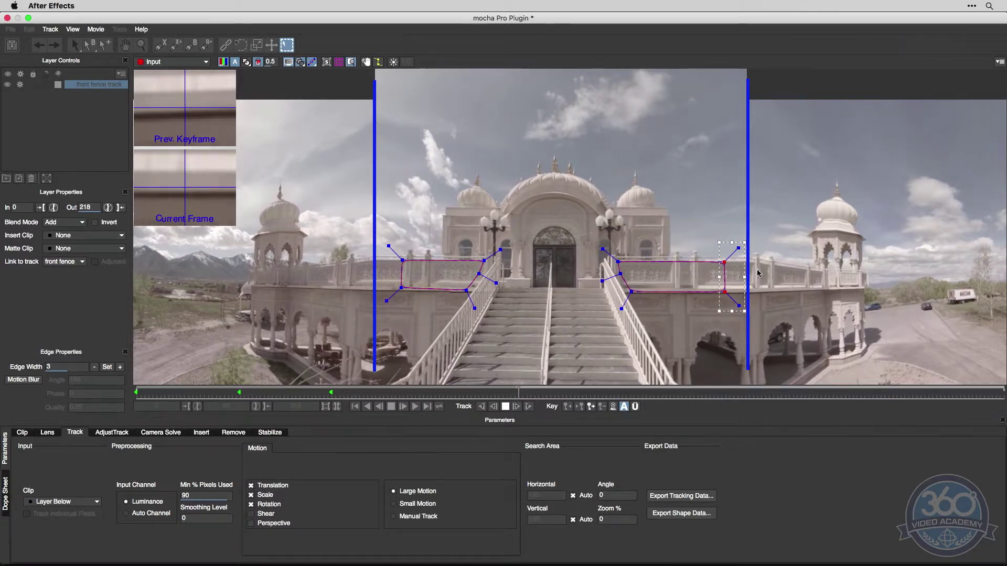
{"action": "left_click", "coordinate": [506, 407]}
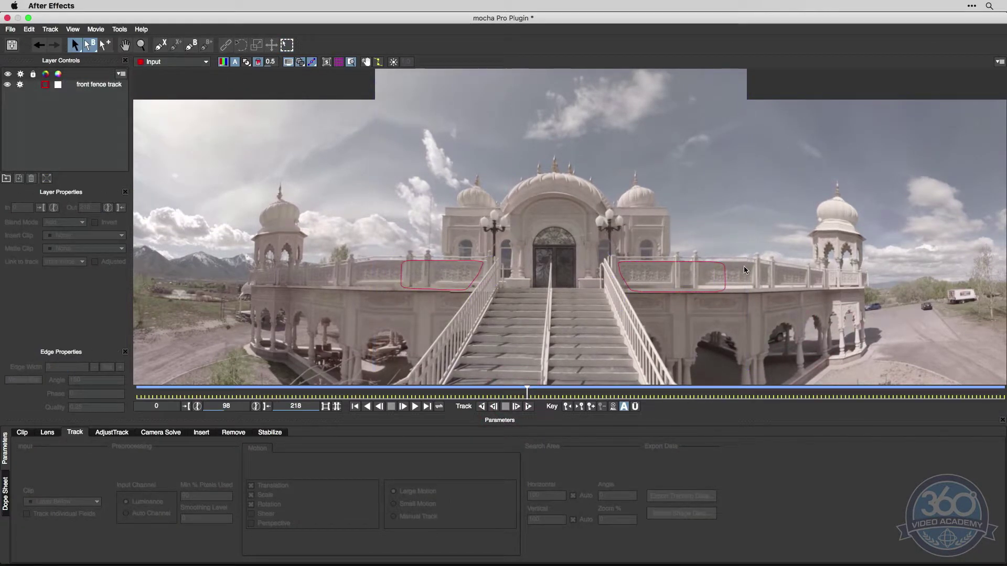
Continue tracking the front fence splines forward from frame 98 to the last frame, 218.
{"action": "key", "text": "z"}
{"action": "left_click_drag", "start_coordinate": [745, 265], "coordinate": [744, 127]}
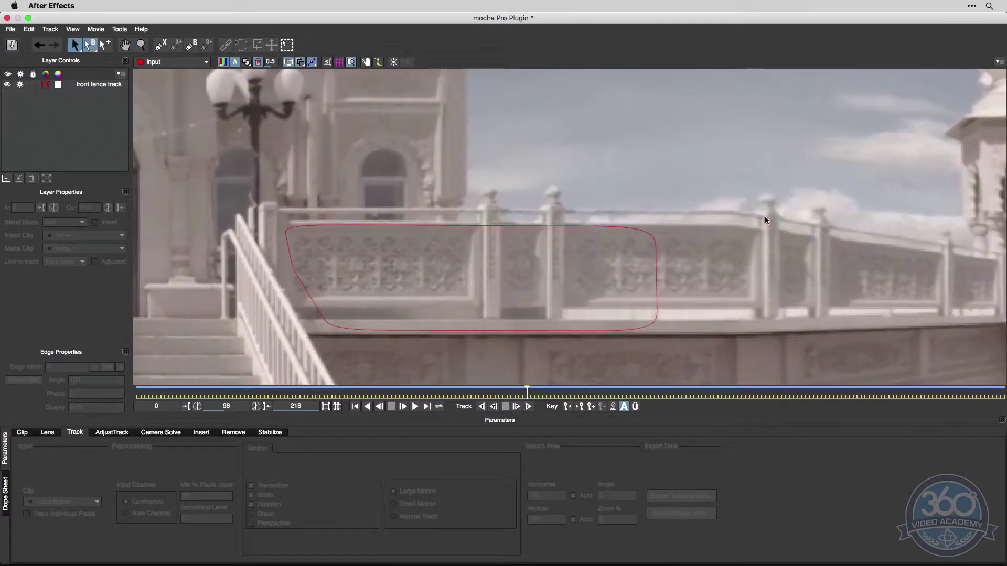
{"action": "key", "text": "x"}
{"action": "left_click_drag", "start_coordinate": [757, 350], "coordinate": [735, 134]}
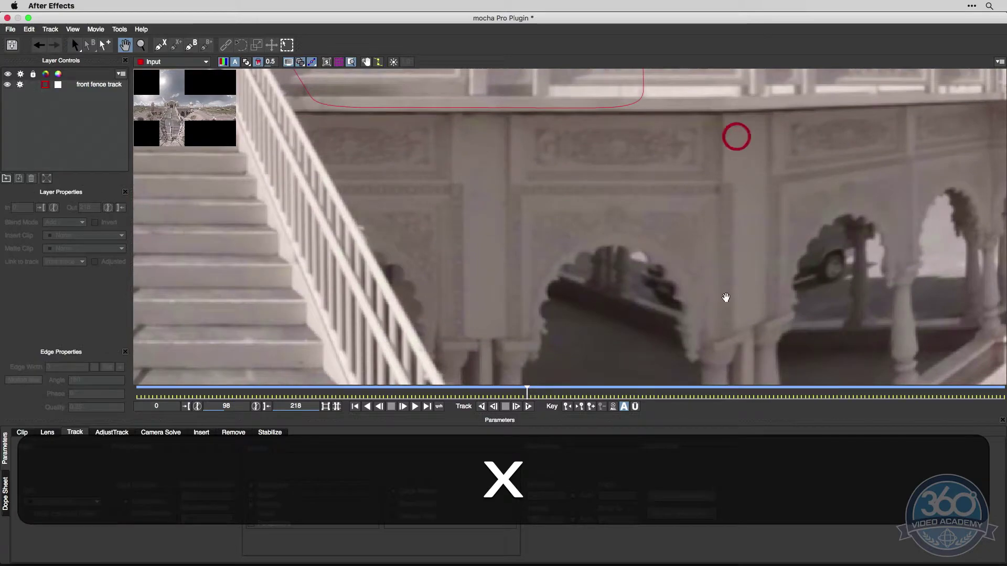
{"action": "left_click_drag", "start_coordinate": [724, 297], "coordinate": [730, 293]}
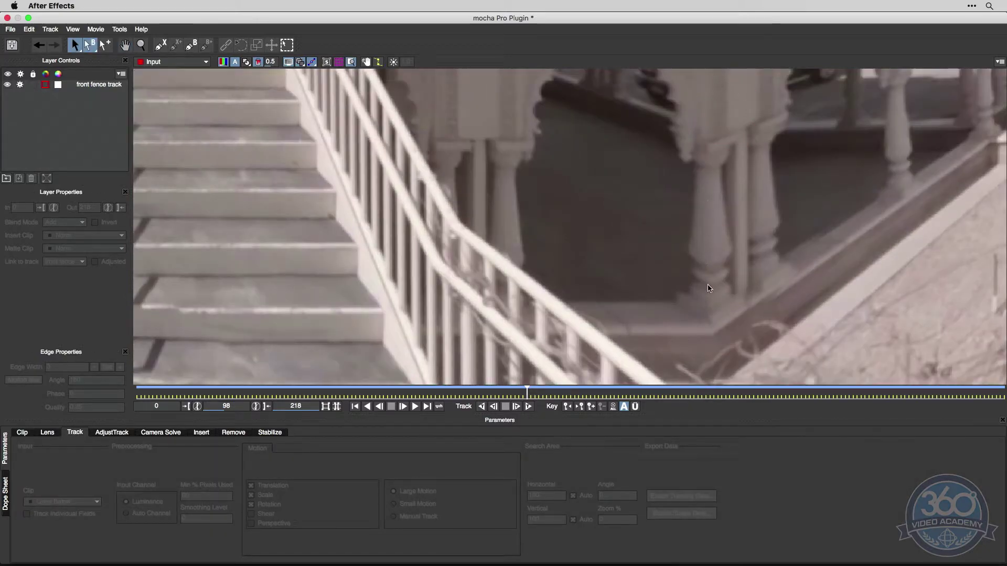
{"action": "key", "text": "x"}
{"action": "left_click_drag", "start_coordinate": [690, 135], "coordinate": [701, 276]}
{"action": "scroll", "coordinate": [701, 277], "scroll_direction": "down", "scroll_amount": 3}
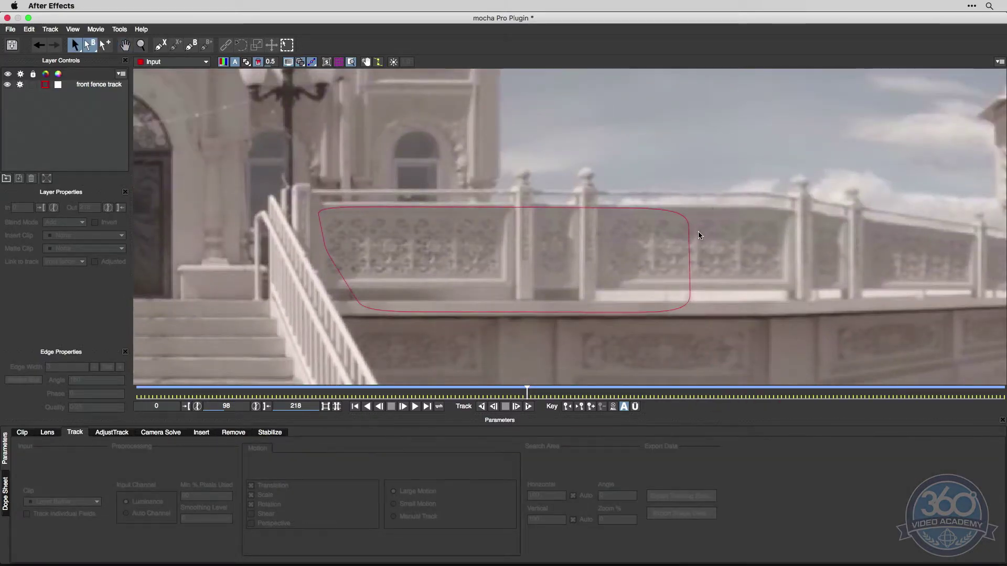
{"action": "key", "text": "z"}
{"action": "left_click_drag", "start_coordinate": [697, 233], "coordinate": [755, 346]}
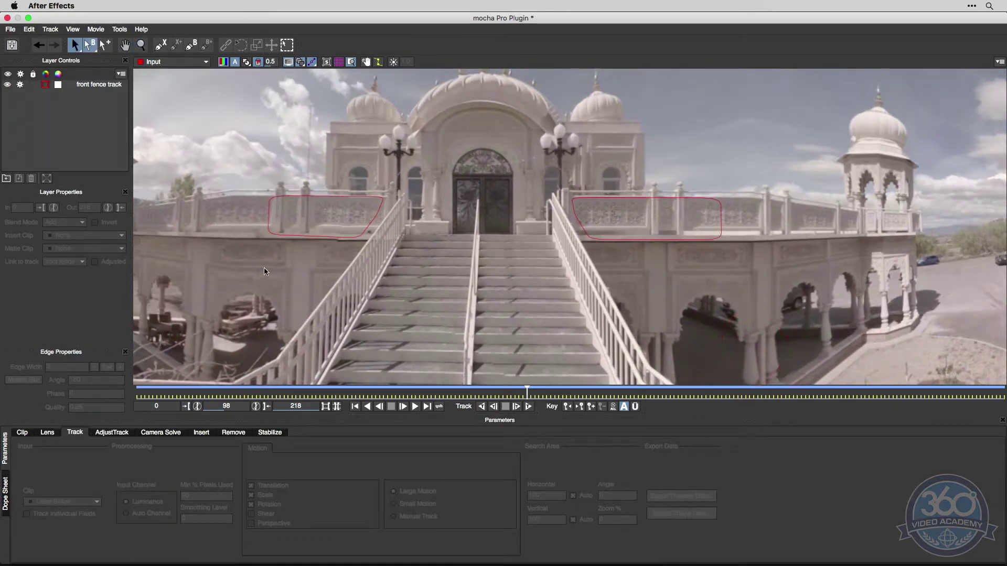
{"action": "left_click", "coordinate": [517, 407]}
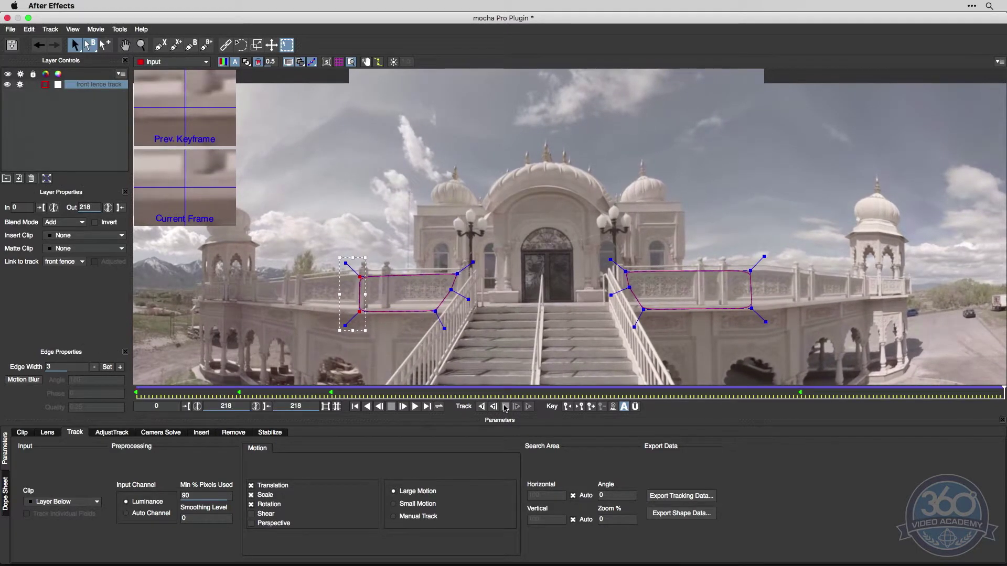
Show the planar surface and grid, and stretch the surface's two inner corners across to the outer end of the opposite fence section.
{"action": "left_click", "coordinate": [326, 61]}
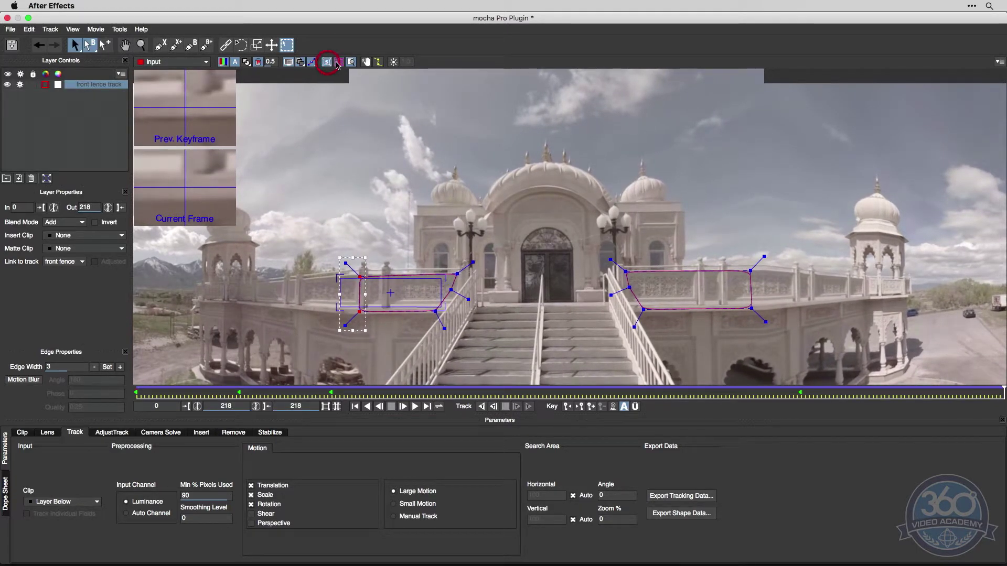
{"action": "left_click", "coordinate": [339, 62]}
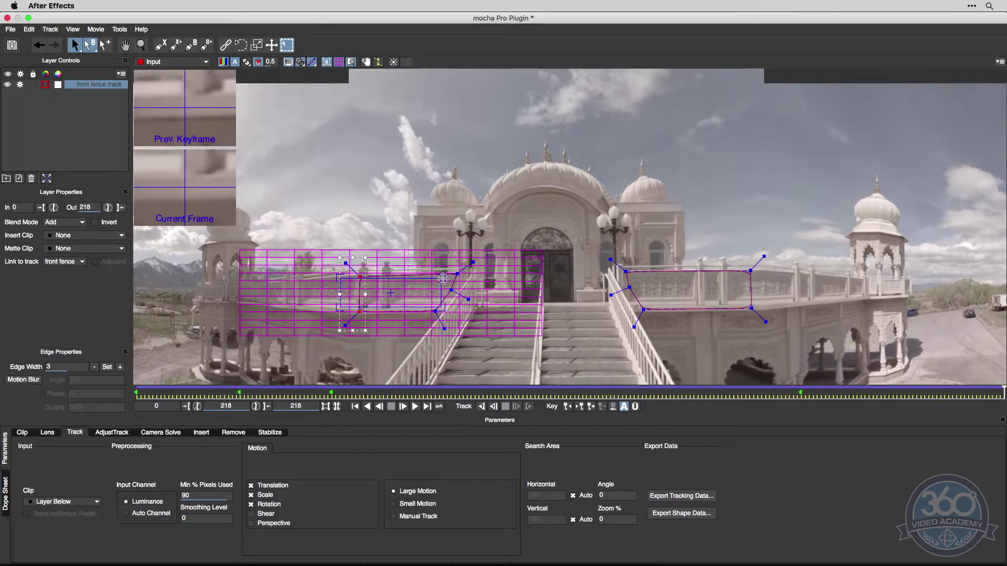
{"action": "left_click_drag", "start_coordinate": [443, 276], "coordinate": [751, 273]}
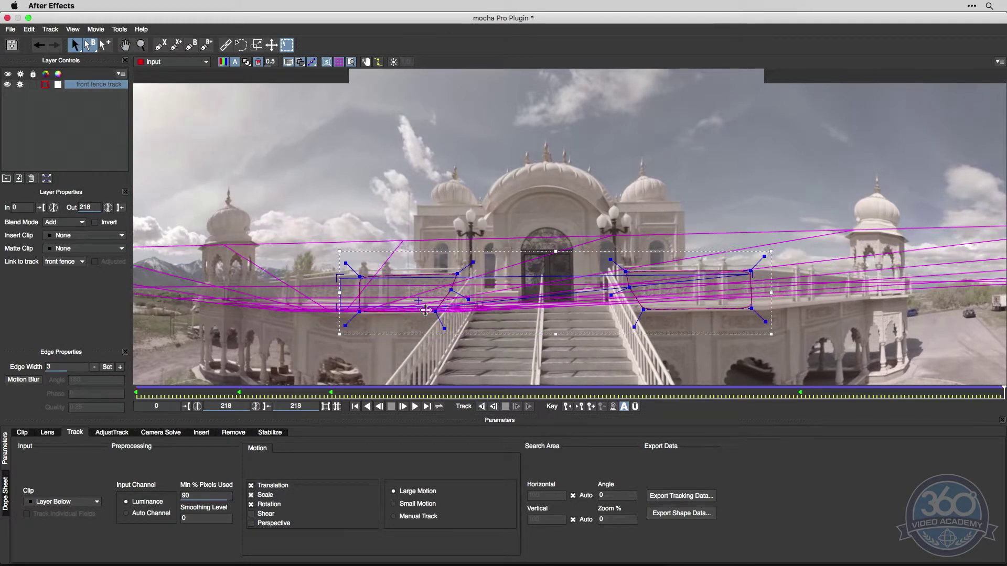
{"action": "left_click_drag", "start_coordinate": [444, 311], "coordinate": [751, 303]}
Play the clip to check the grid against the tracked fence, and hide the grid and planar surface.
{"action": "key", "text": "t"}
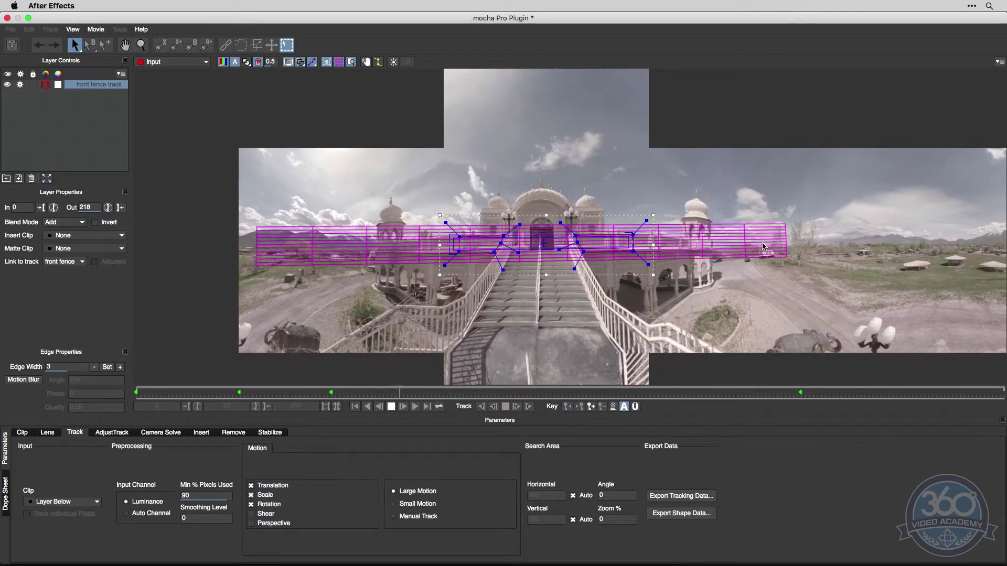
{"action": "left_click", "coordinate": [338, 63]}
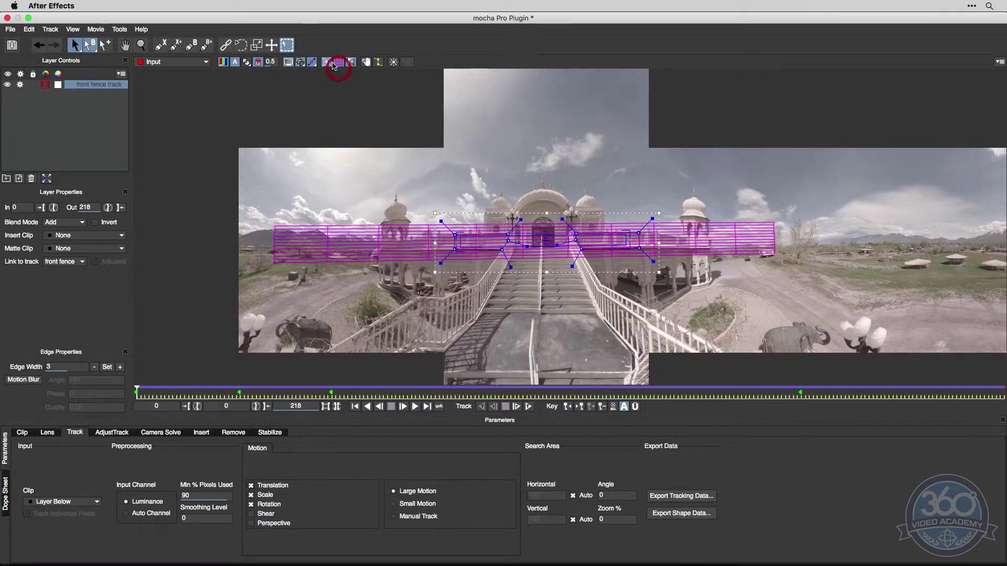
{"action": "left_click", "coordinate": [338, 62]}
{"action": "left_click", "coordinate": [327, 62]}
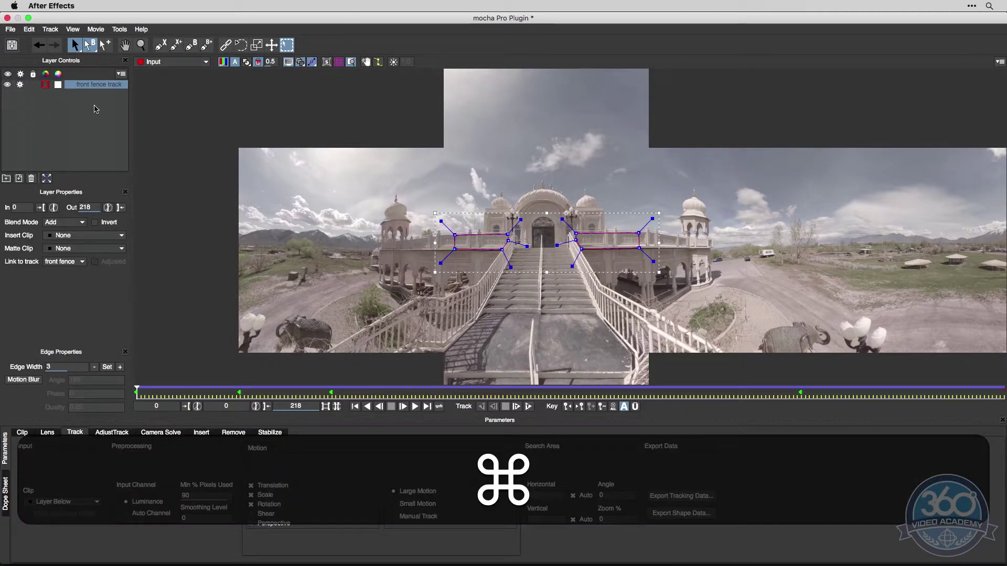
Save the mocha project and the front fence tracking data as After Effects Transform Data [position, scale and rotation].
{"action": "key", "text": "super+s"}
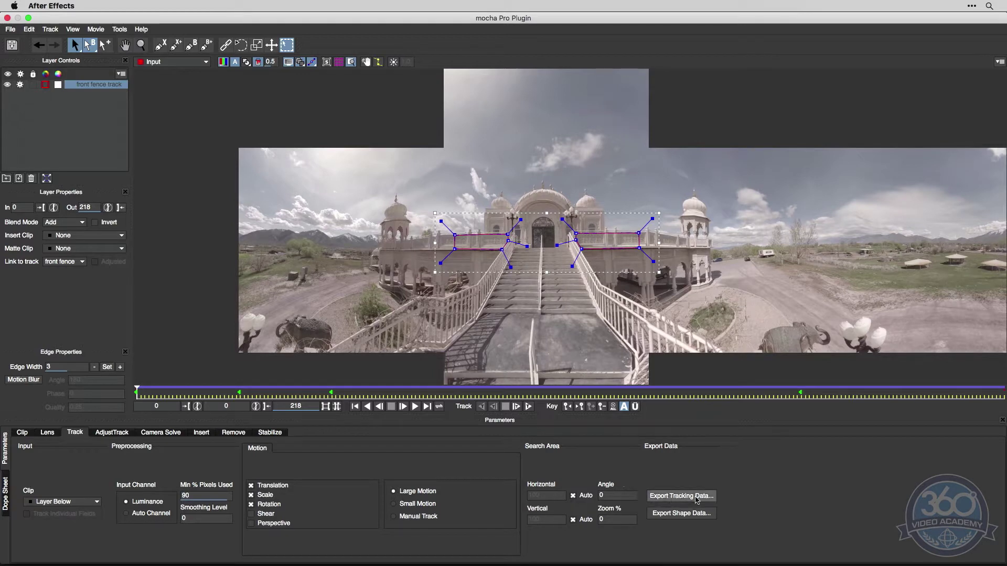
{"action": "left_click", "coordinate": [695, 497]}
{"action": "left_click", "coordinate": [451, 270]}
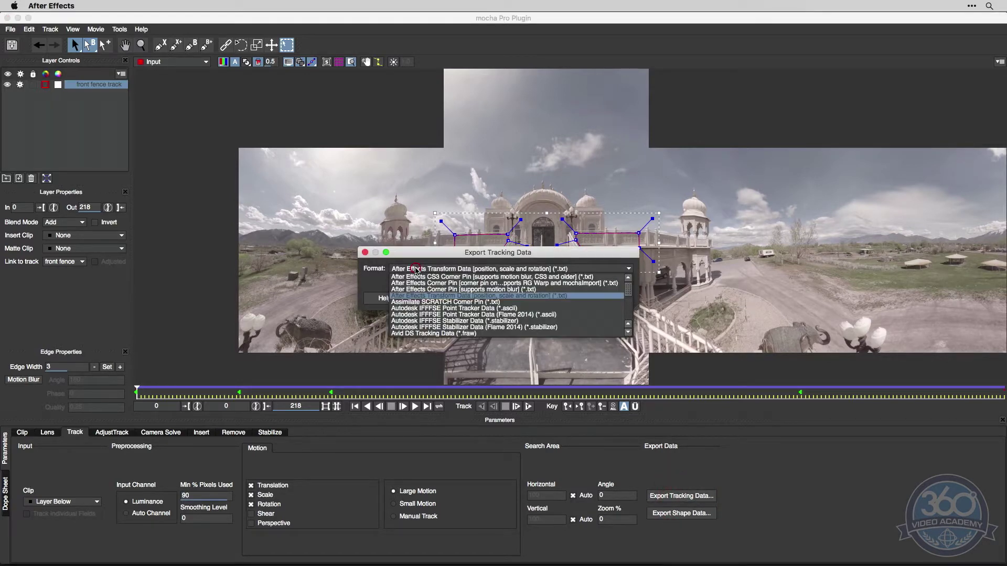
{"action": "key", "text": "Escape"}
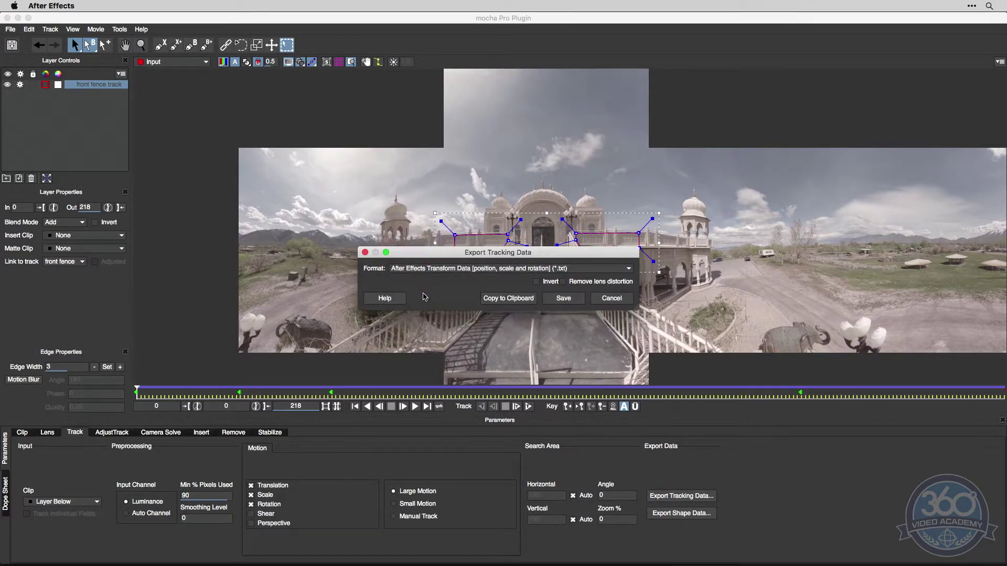
{"action": "left_click", "coordinate": [563, 298]}
Switch to TextEdit, copy all keyframe data from "front fence track (for rotation).txt", and hide TextEdit to return to After Effects.
{"action": "key", "text": "super+Tab"}
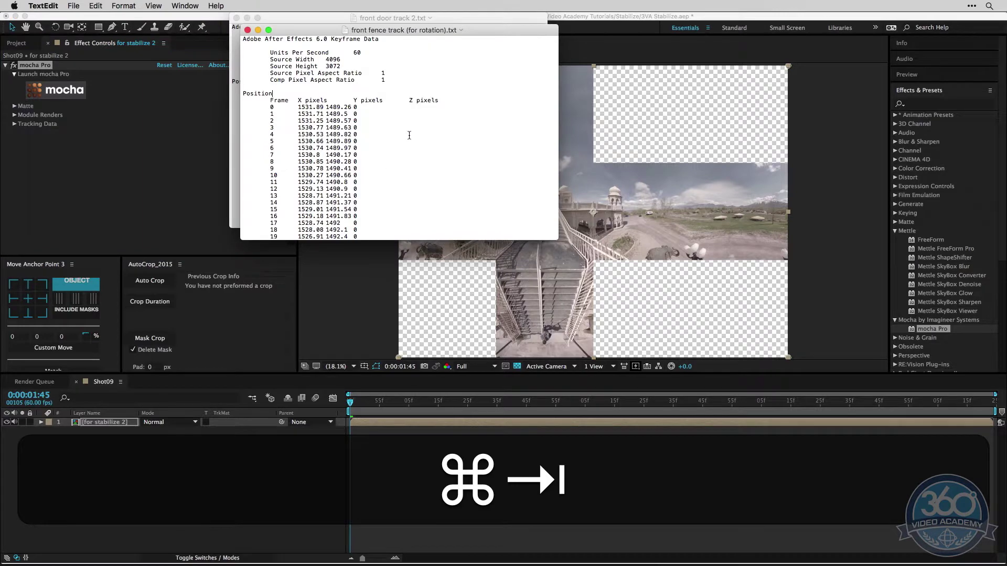
{"action": "key", "text": "super+a"}
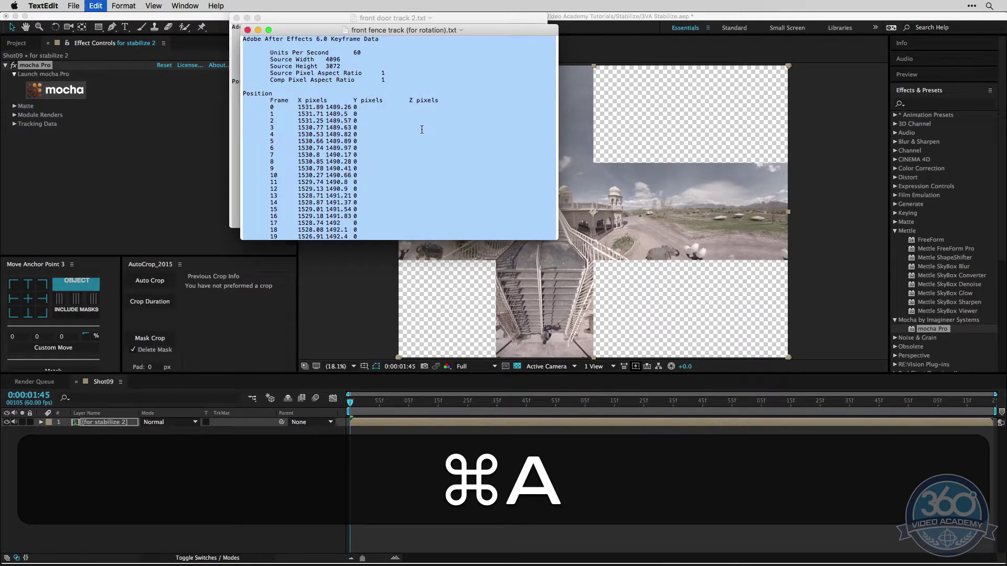
{"action": "key", "text": "super+c"}
{"action": "key", "text": "super+h"}
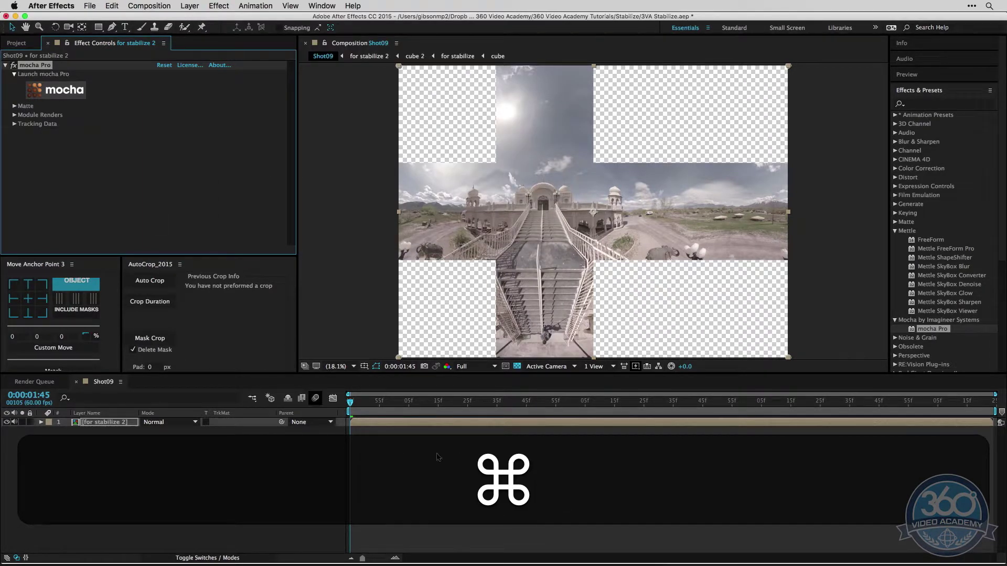
Pre-compose the "for stabilize 2" layer as "stabilizing rotation", moving all attributes into the new composition.
{"action": "left_click", "coordinate": [429, 425]}
{"action": "key", "text": "super"}
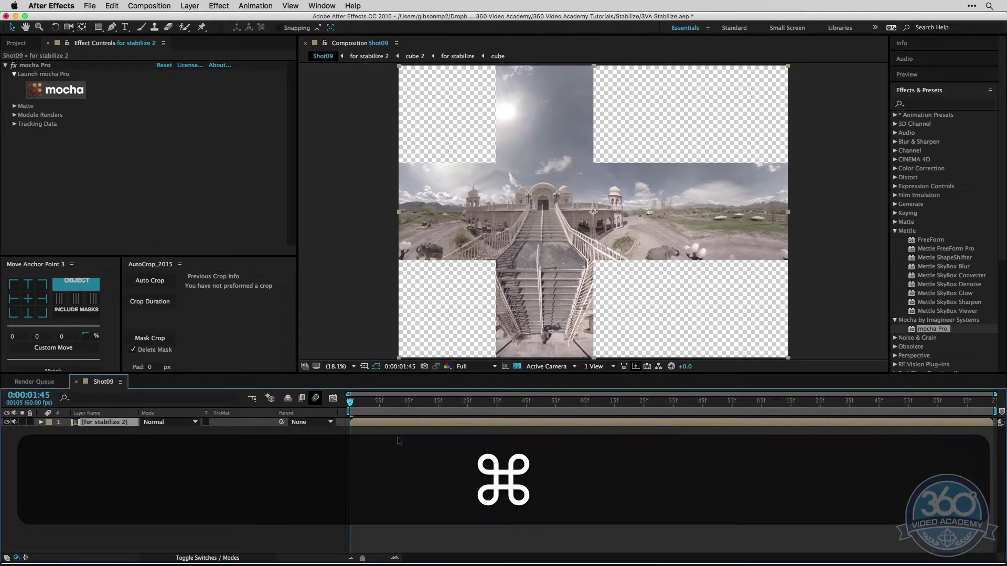
{"action": "key", "text": "super+shift+c"}
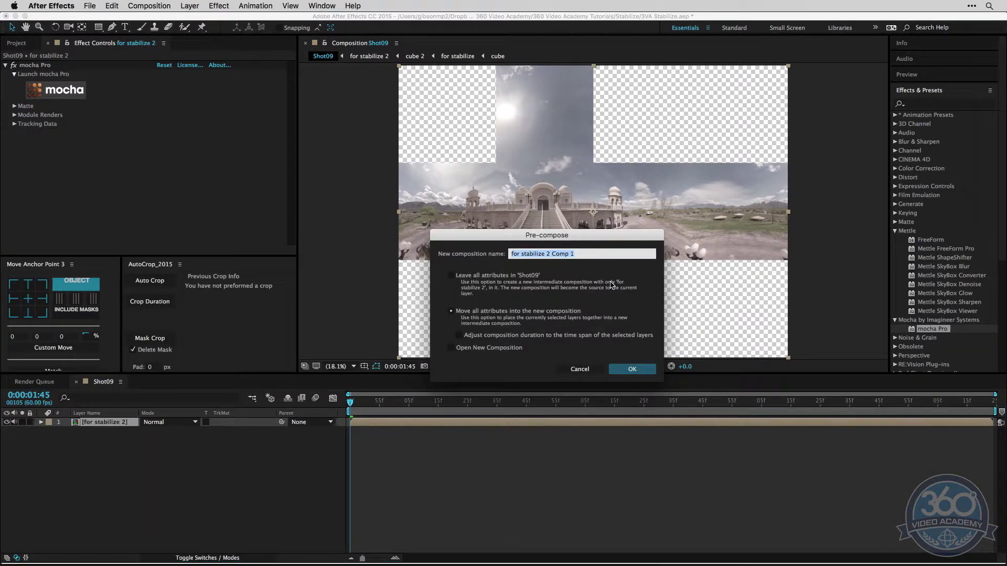
{"action": "type", "text": "stabilizin"}
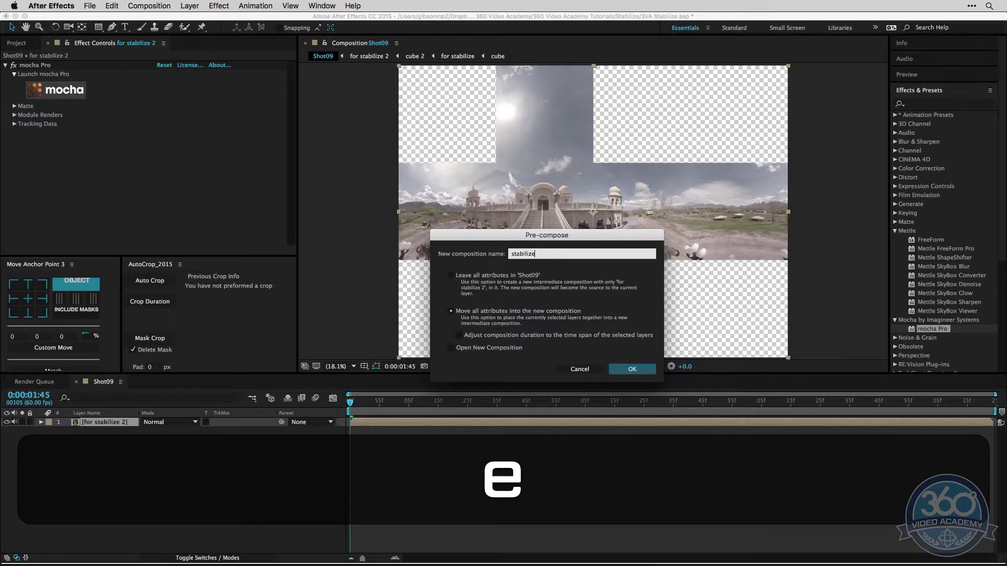
{"action": "type", "text": "g roati"}
{"action": "key", "text": "BackSpace"}
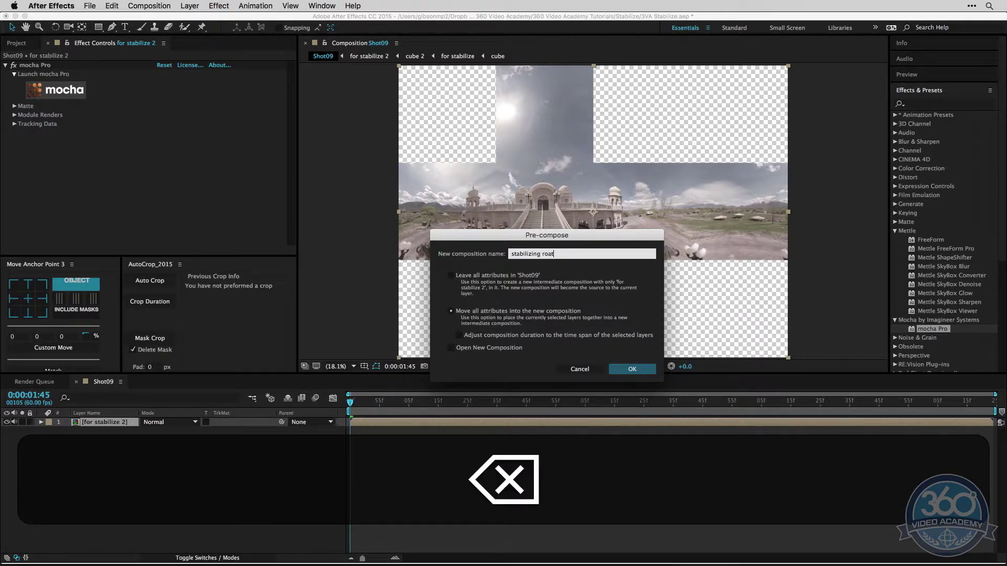
{"action": "type", "text": "tation"}
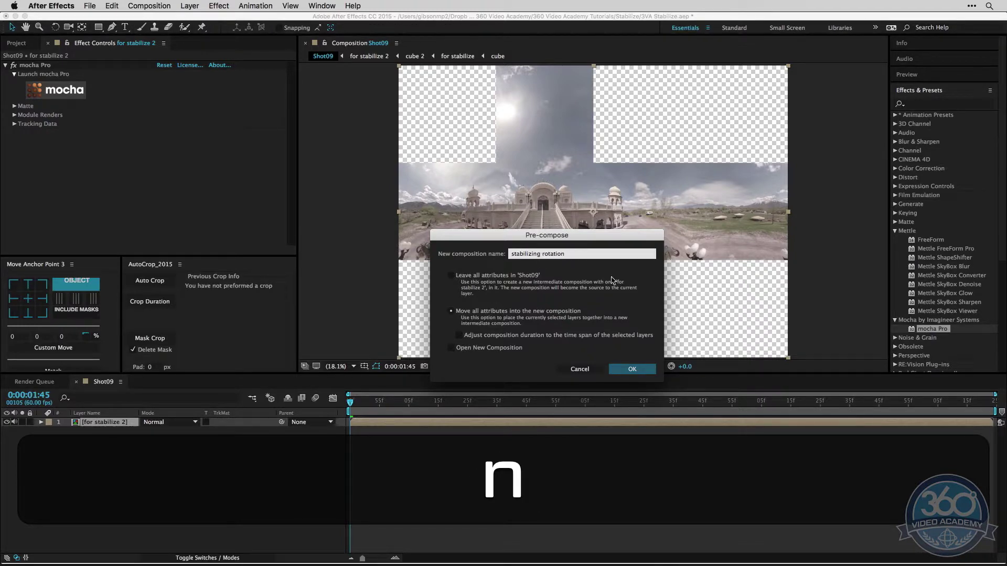
{"action": "left_click", "coordinate": [634, 368]}
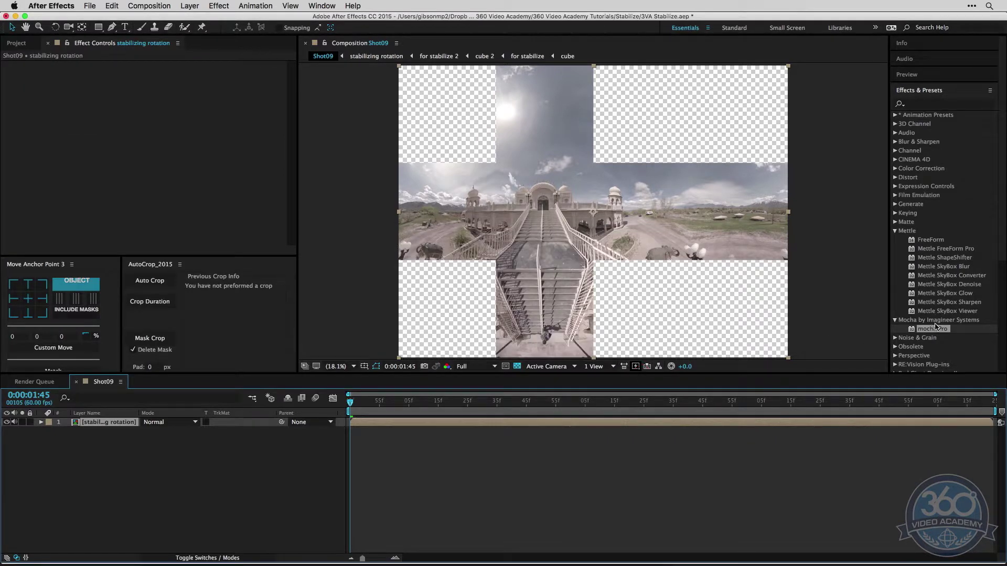
Apply Mettle SkyBox Converter to the "stabilizing rotation" layer with Cube-map input, Equirectangular output and an output frame width of 4096.
{"action": "left_click_drag", "start_coordinate": [963, 279], "coordinate": [512, 425]}
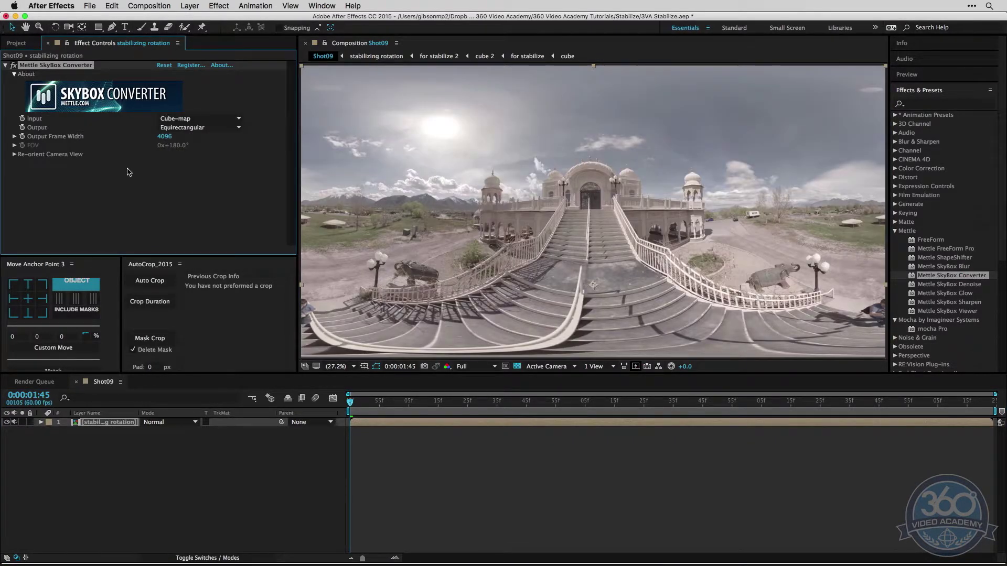
{"action": "left_click", "coordinate": [123, 440]}
Create a null object in Shot09 and paste the copied fence tracking keyframes onto it.
{"action": "right_click", "coordinate": [122, 452]}
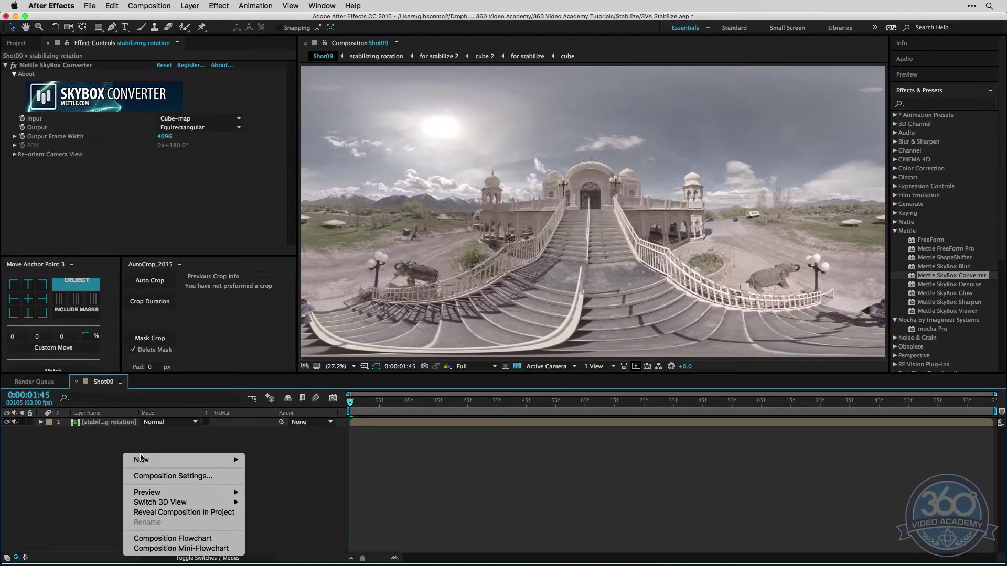
{"action": "mouse_move", "coordinate": [157, 460]}
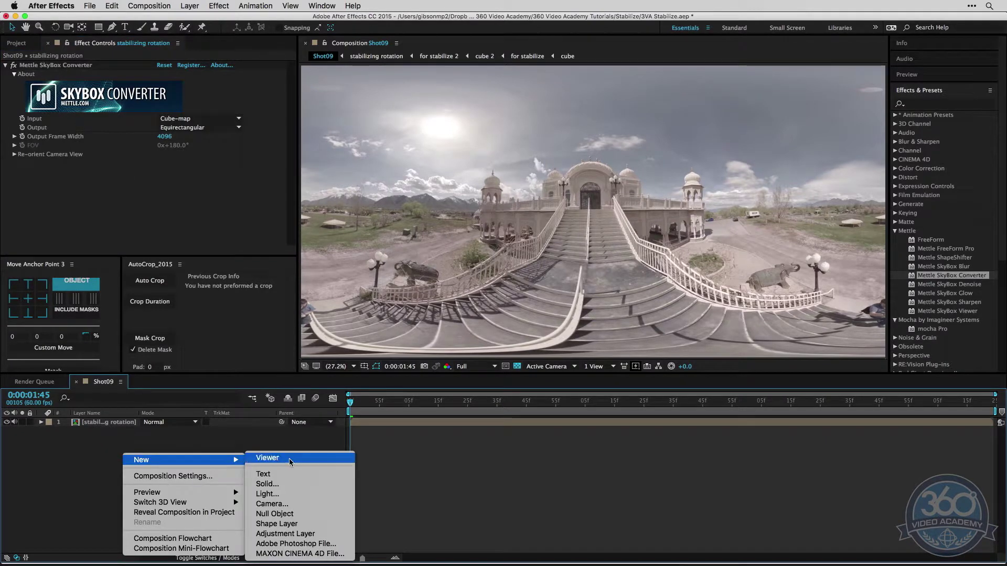
{"action": "left_click", "coordinate": [268, 513]}
{"action": "key", "text": "super"}
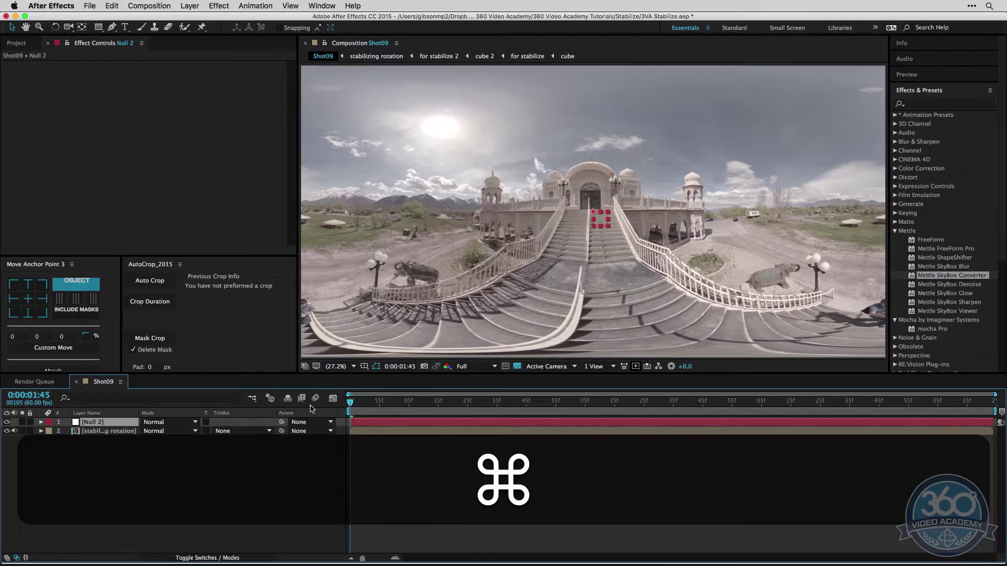
{"action": "key", "text": "super+v"}
Remove the null's Scale keyframes and separate its Position into X and Y dimensions.
{"action": "left_click", "coordinate": [41, 422]}
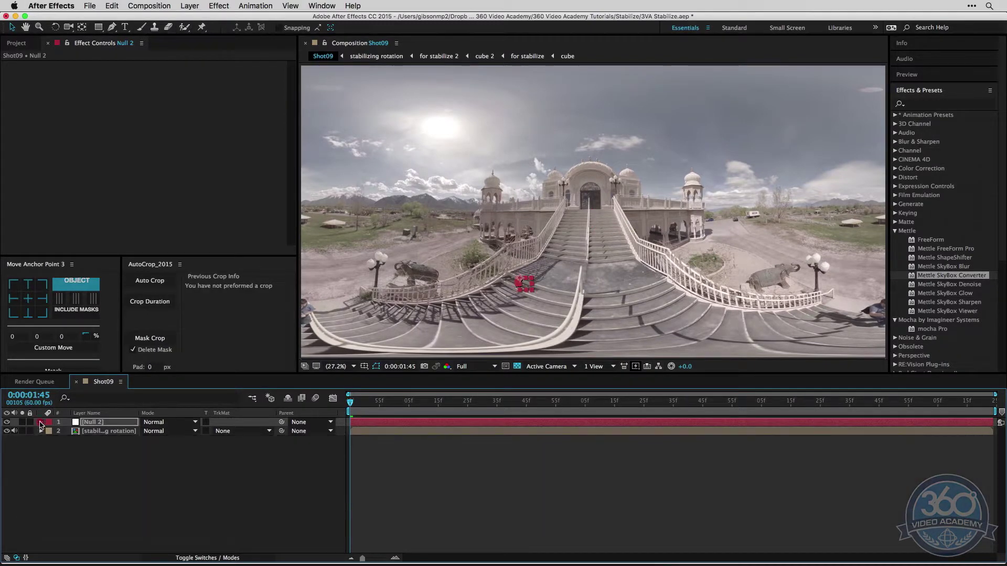
{"action": "left_click", "coordinate": [50, 431]}
{"action": "left_click", "coordinate": [135, 504]}
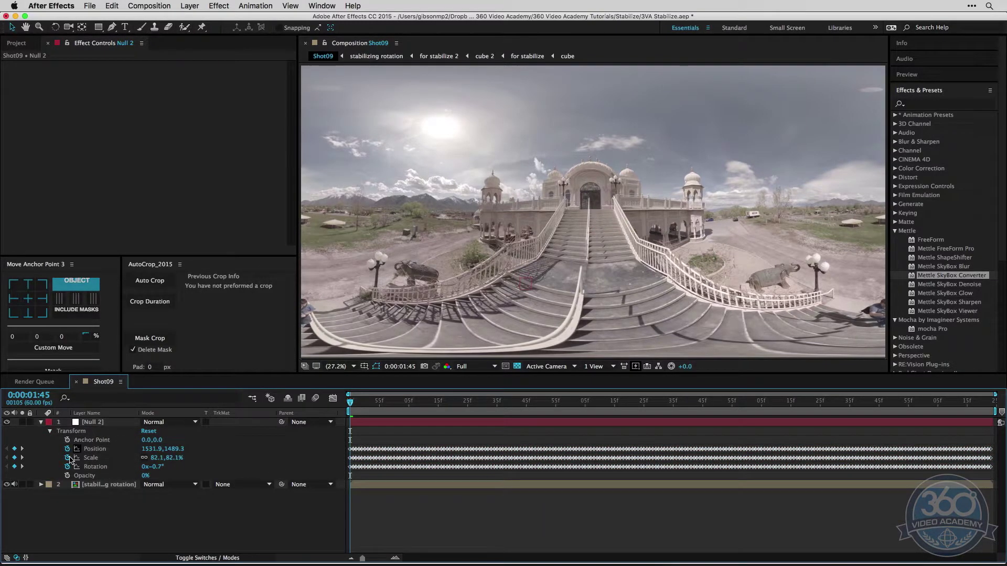
{"action": "left_click", "coordinate": [68, 459]}
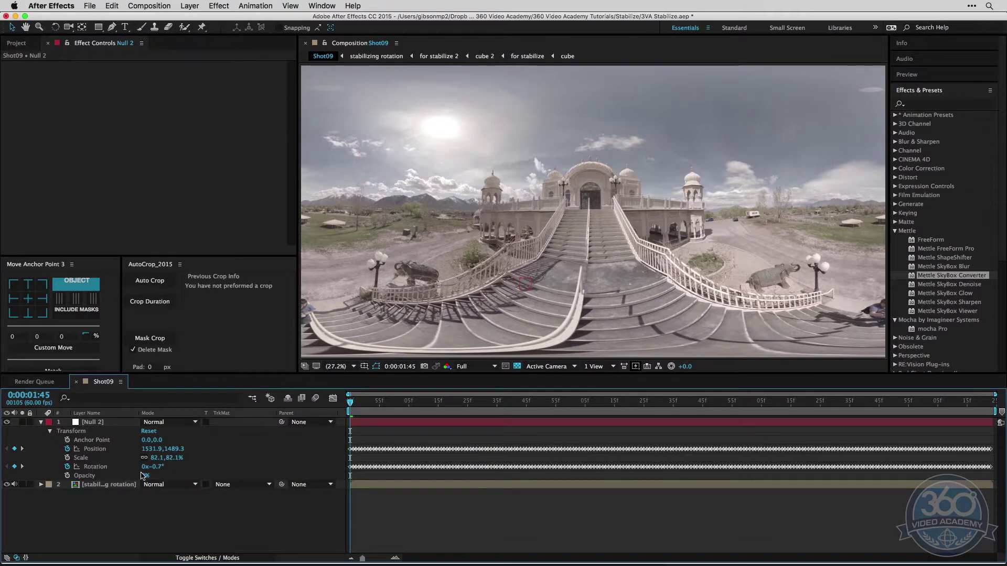
{"action": "right_click", "coordinate": [96, 452]}
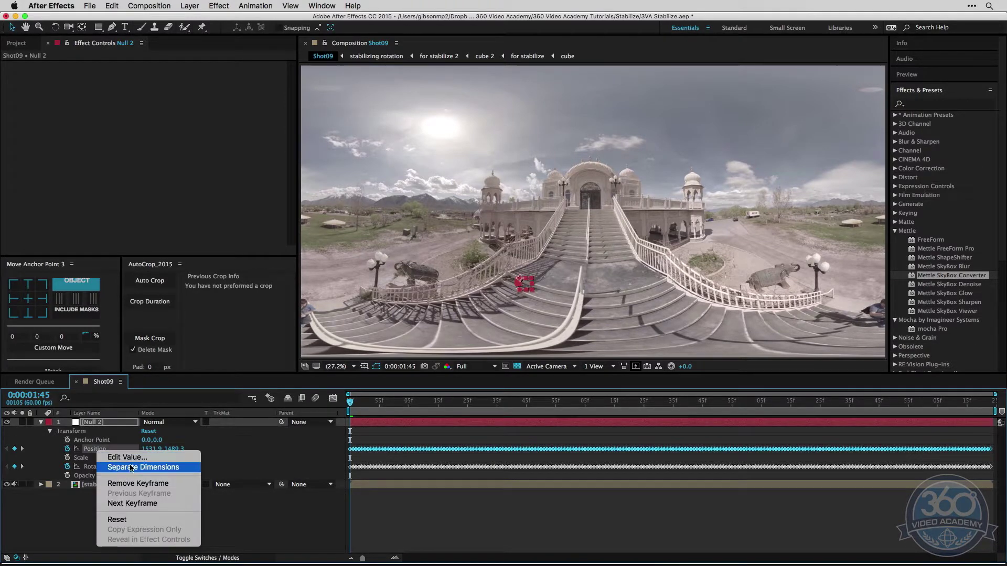
{"action": "left_click", "coordinate": [126, 467]}
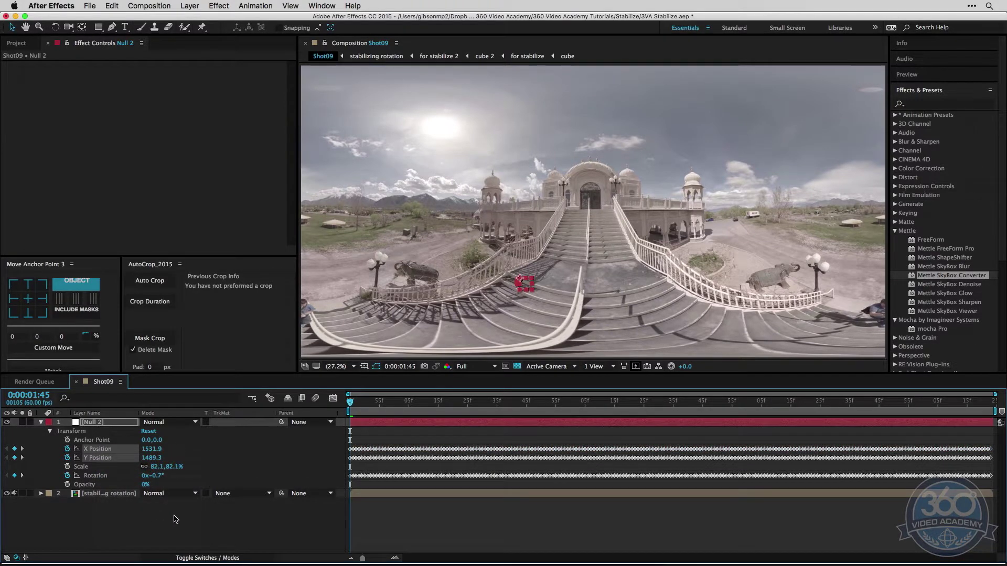
Rename the Null 2 layer as "rotation data" and collapse its properties.
{"action": "left_click", "coordinate": [41, 423]}
{"action": "key", "text": "Return"}
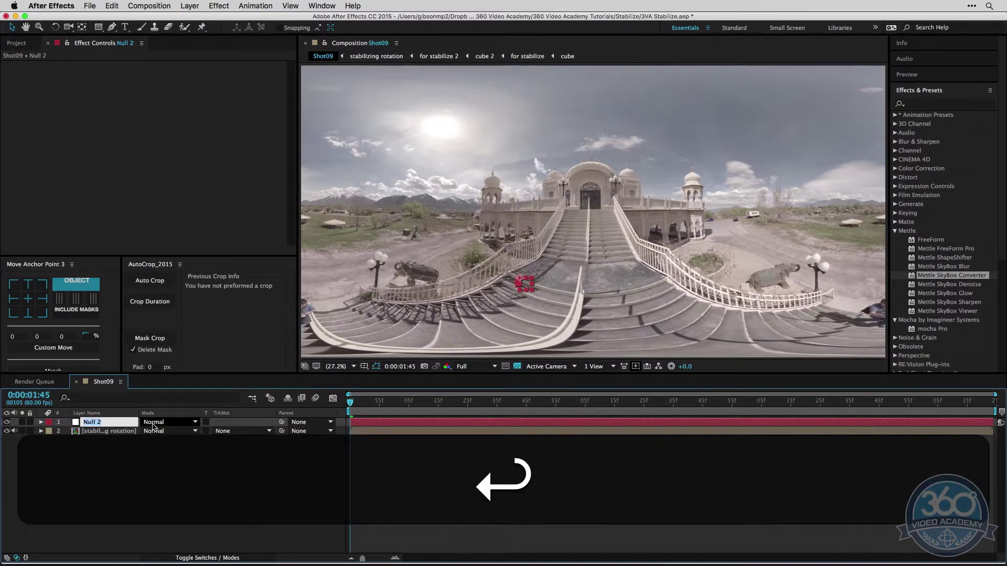
{"action": "type", "text": "ro"}
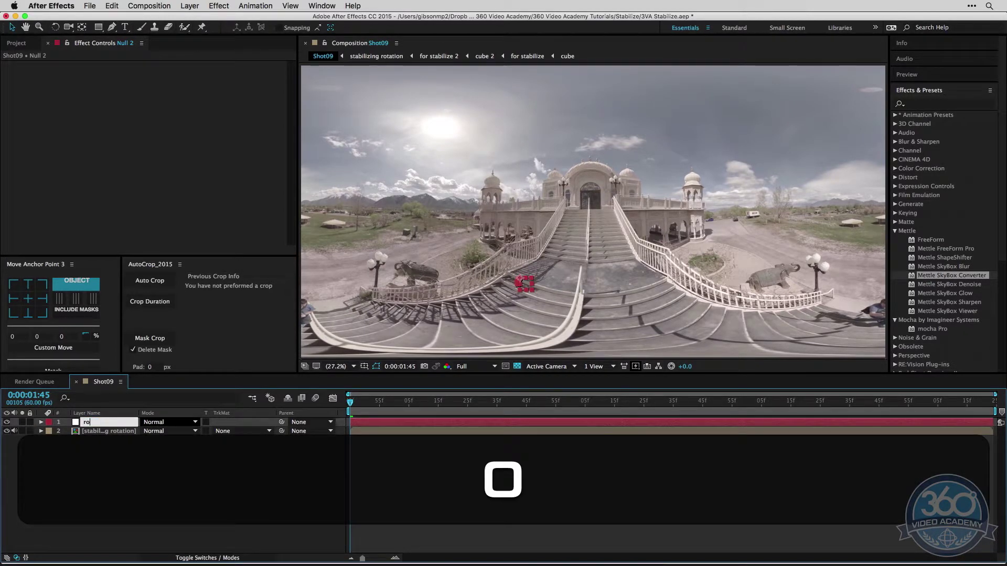
{"action": "type", "text": "tation data"}
{"action": "key", "text": "Return"}
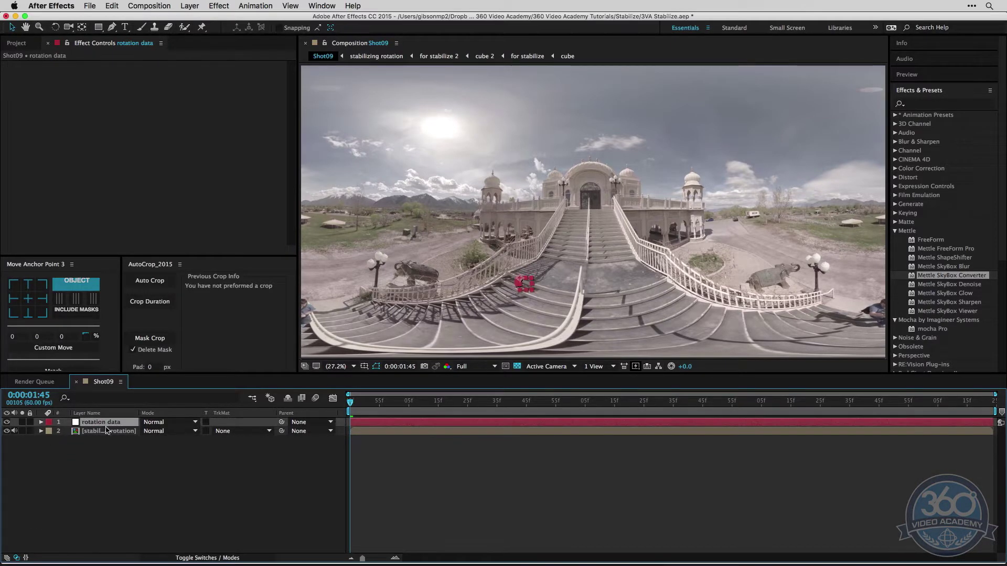
Show only the rotation data null's Rotation keyframes and scrub through Shot09 to examine the footage's rotation.
{"action": "key", "text": "r"}
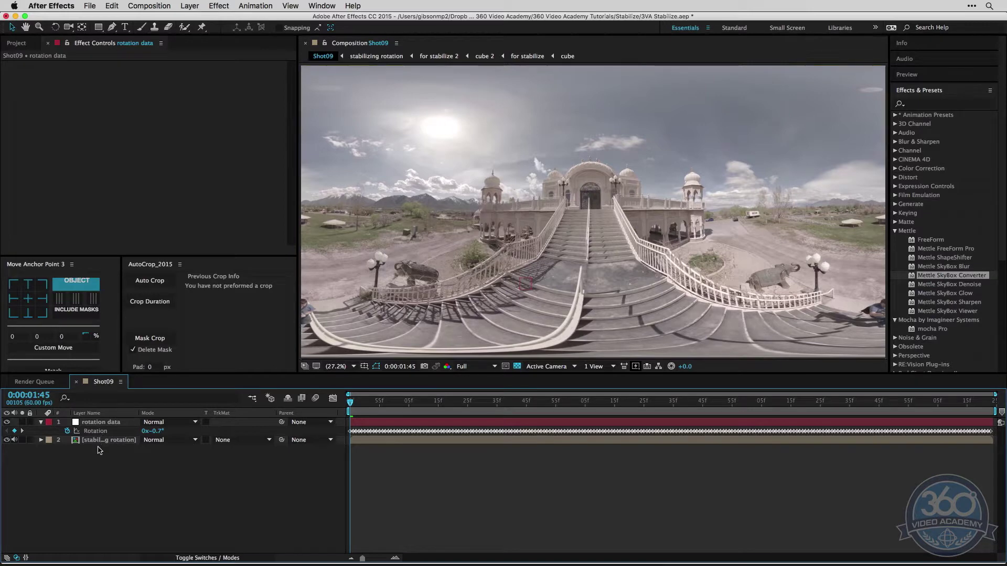
{"action": "key", "text": "space"}
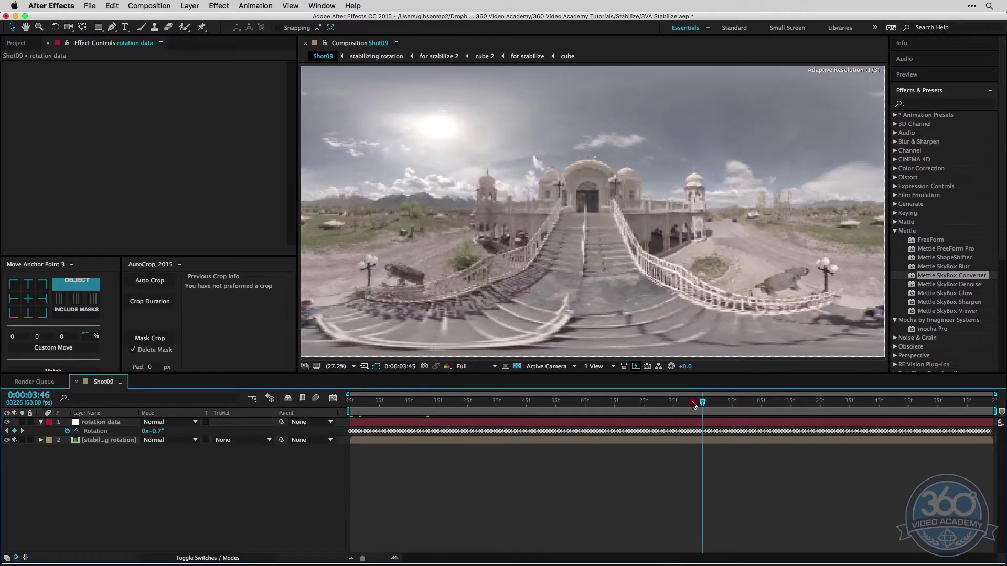
{"action": "key", "text": "space"}
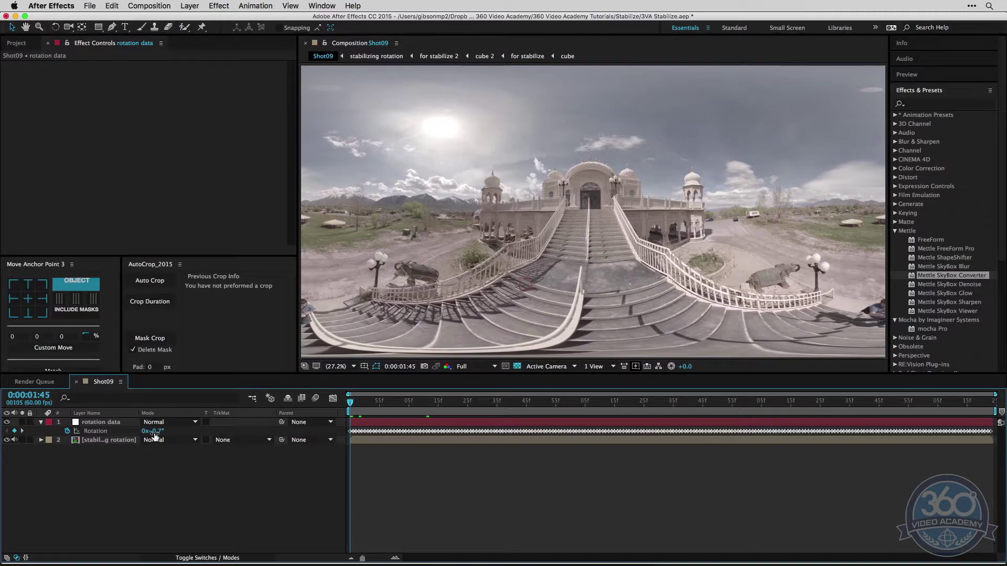
{"action": "mouse_move", "coordinate": [356, 407]}
{"action": "left_mouse_down"}
{"action": "mouse_move", "coordinate": [981, 402]}
{"action": "mouse_move", "coordinate": [350, 401]}
{"action": "left_mouse_up"}
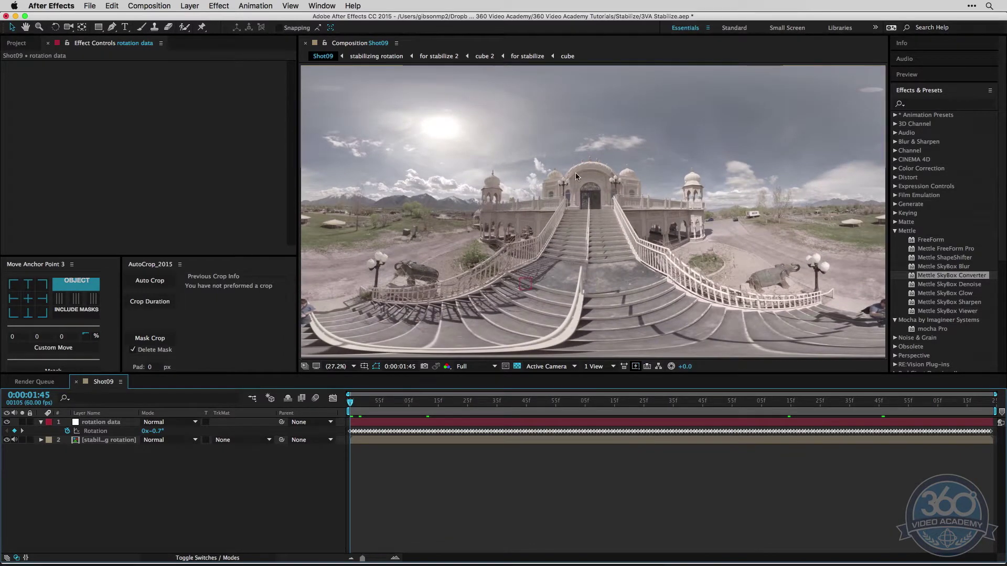
Link the SkyBox Converter's Roll (Z axis) on the stabilizing rotation layer to the rotation data null's Rotation by expression, adding +value.
{"action": "left_click", "coordinate": [41, 440]}
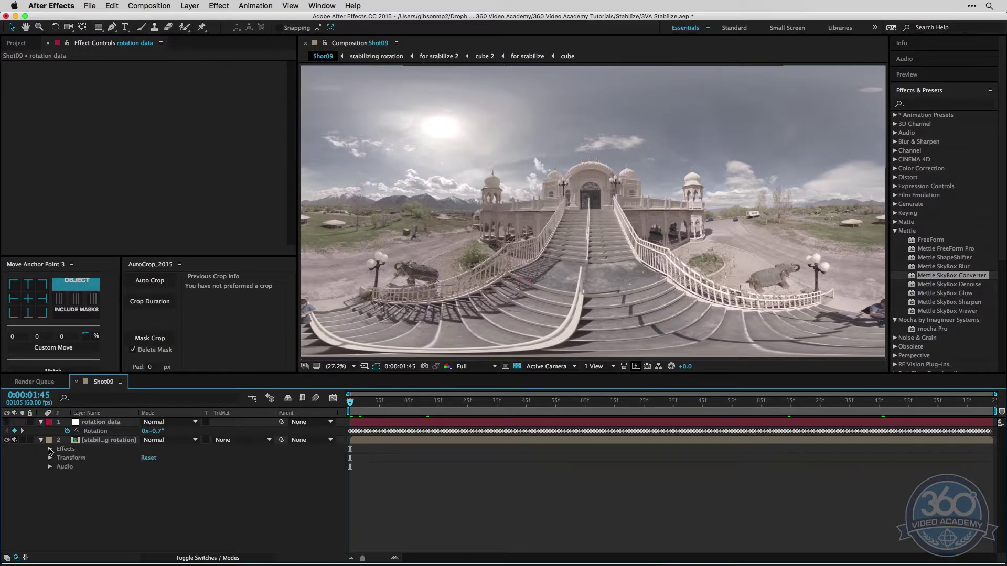
{"action": "left_click", "coordinate": [107, 441]}
{"action": "key", "text": "e"}
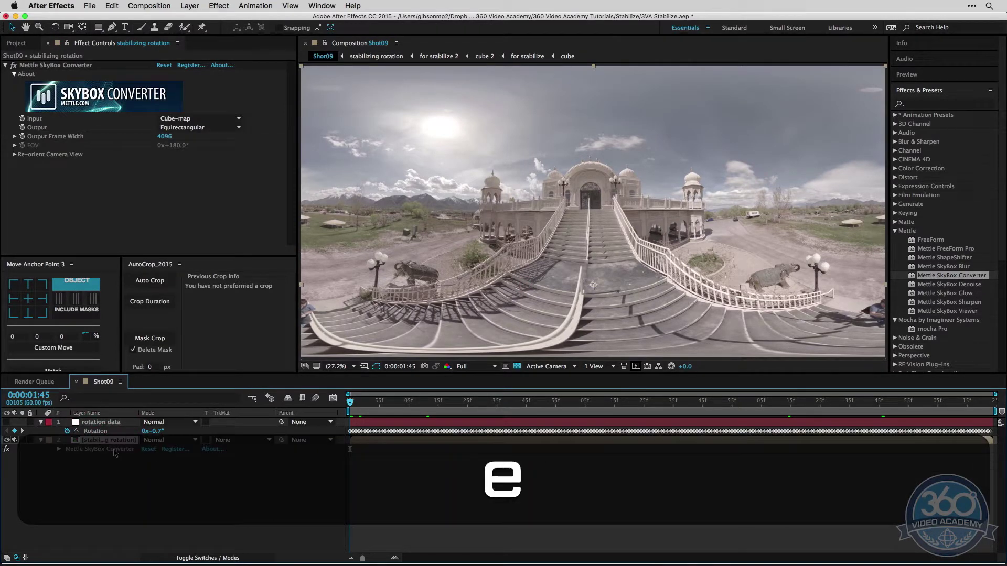
{"action": "left_click", "coordinate": [58, 449]}
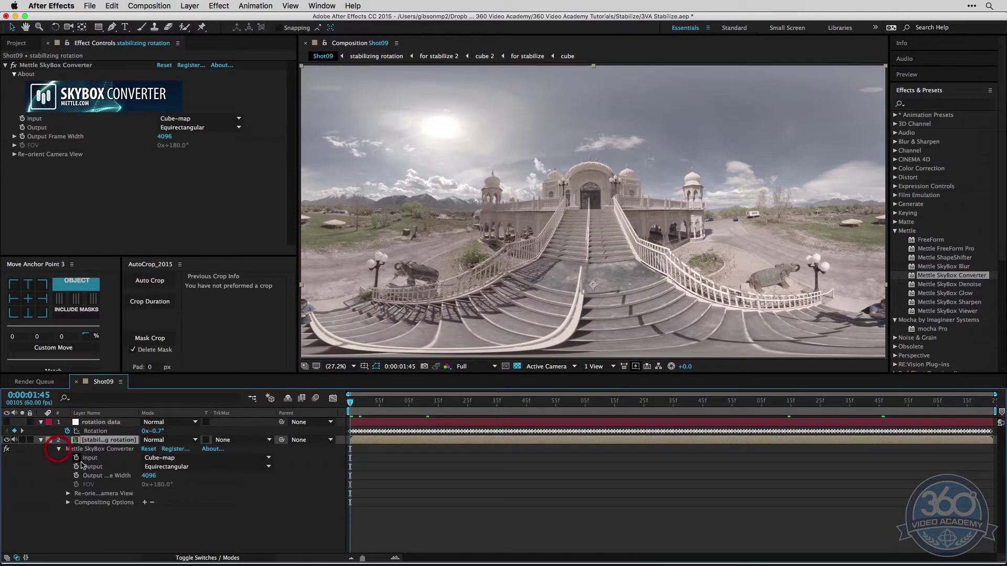
{"action": "left_click", "coordinate": [69, 495]}
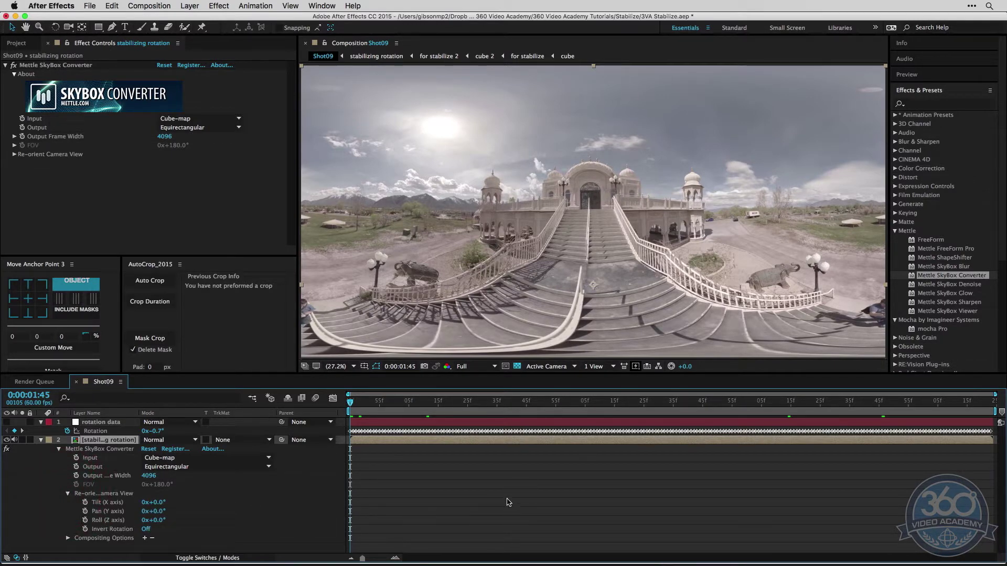
{"action": "left_click", "coordinate": [85, 521], "text": "alt"}
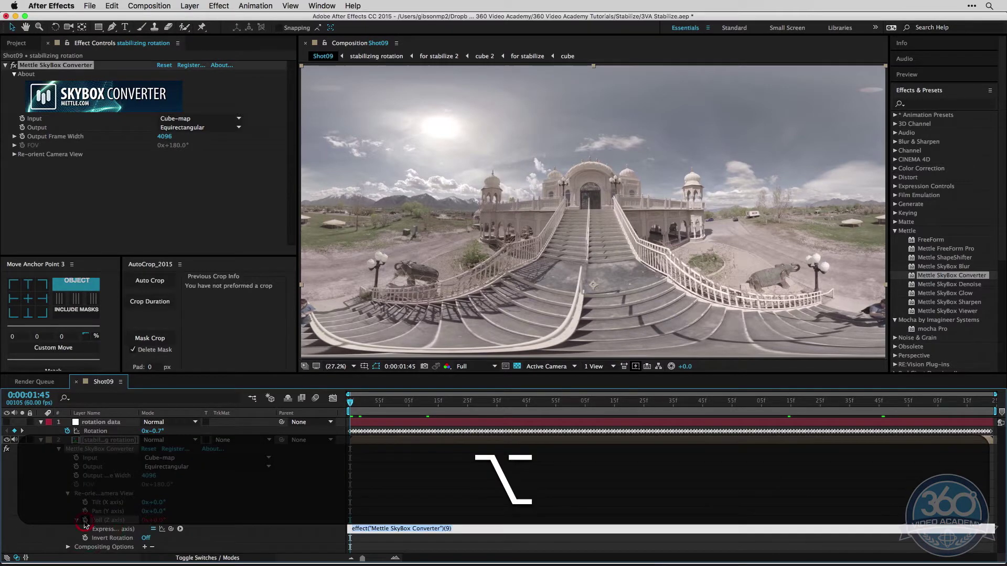
{"action": "left_click_drag", "start_coordinate": [168, 529], "coordinate": [97, 431]}
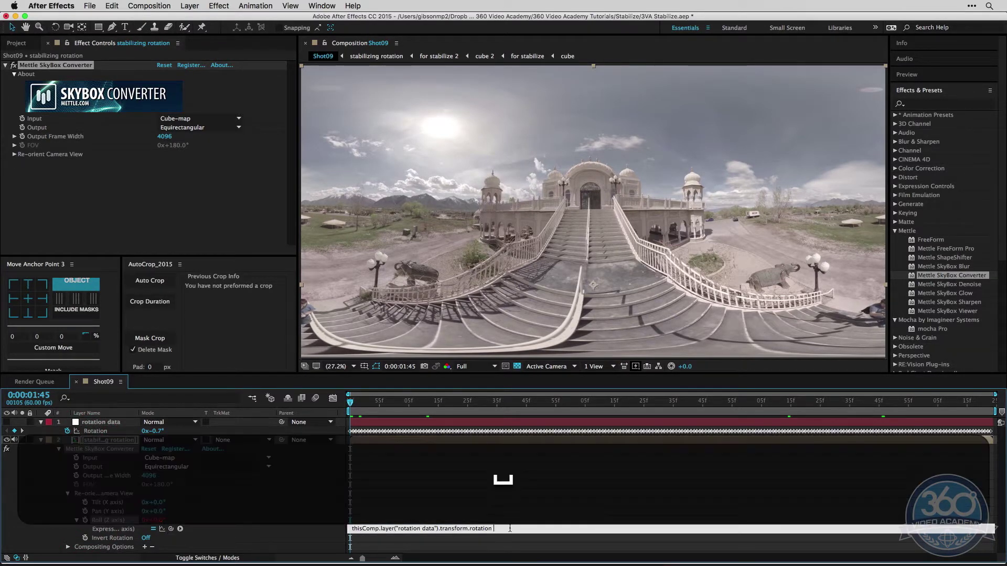
{"action": "type", "text": "+value"}
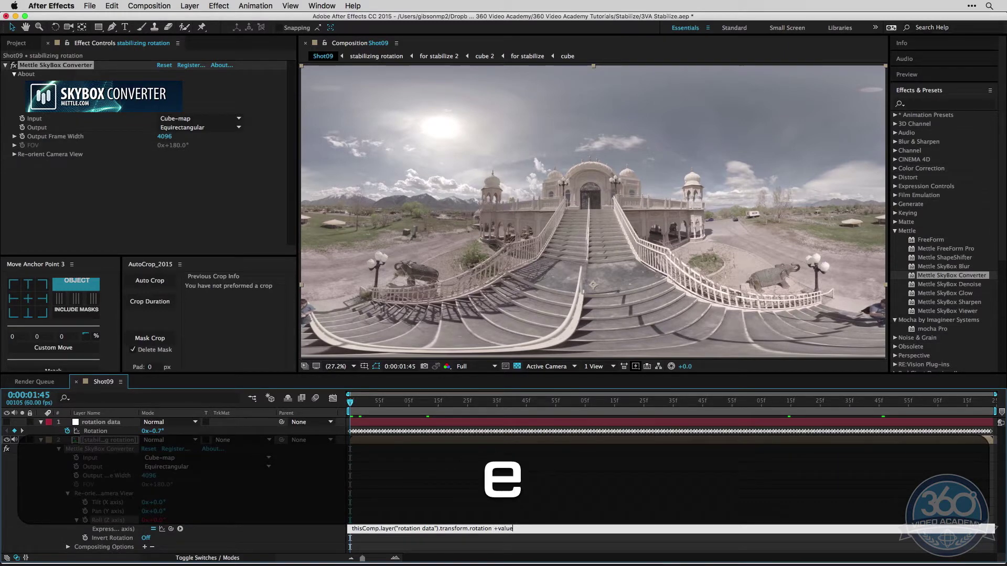
{"action": "left_click", "coordinate": [501, 487]}
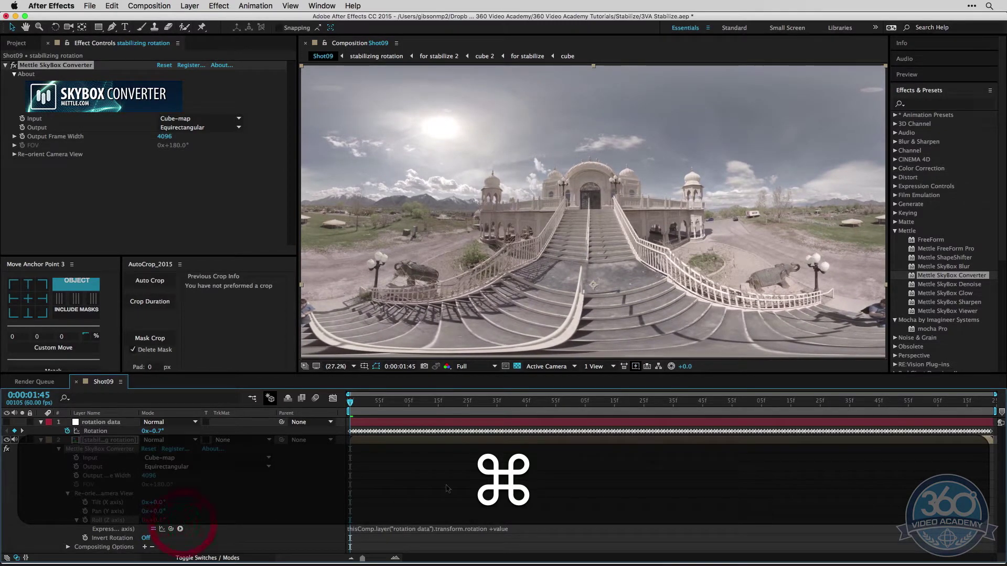
Preview the original Shot09.mp4 and the stabilizing rotation layer to compare their motion.
{"action": "key", "text": "space"}
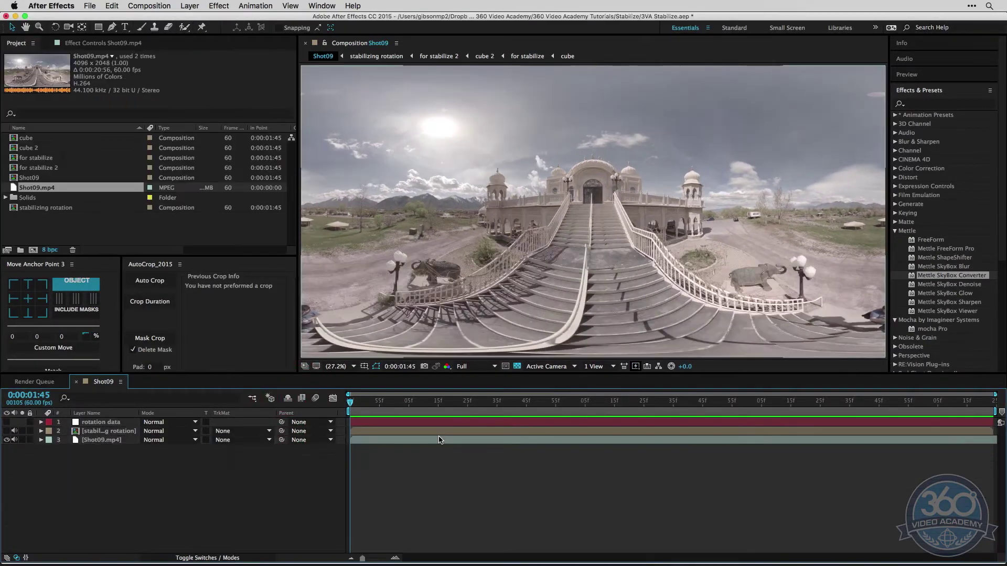
{"action": "key", "text": "KP_0"}
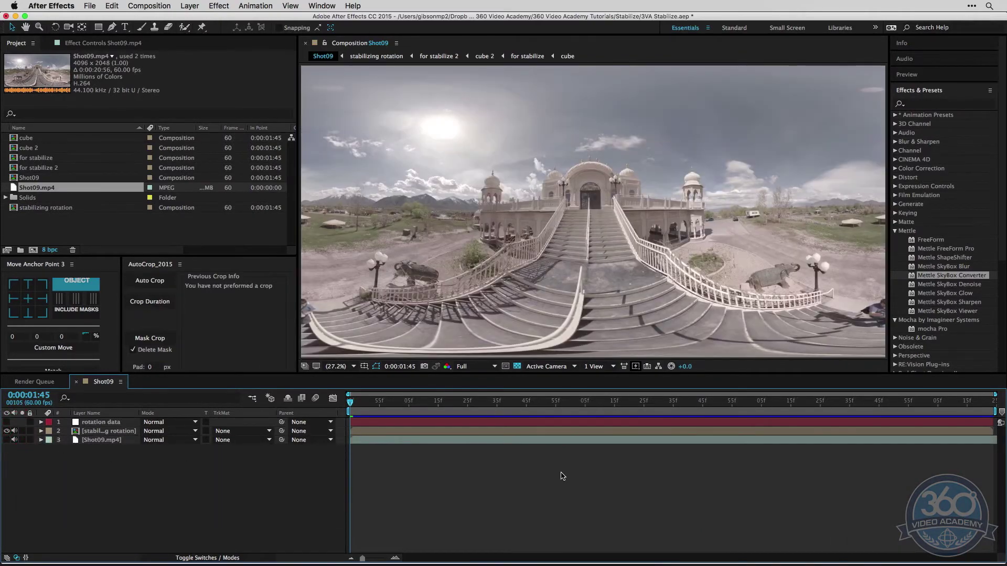
{"action": "key", "text": "KP_0"}
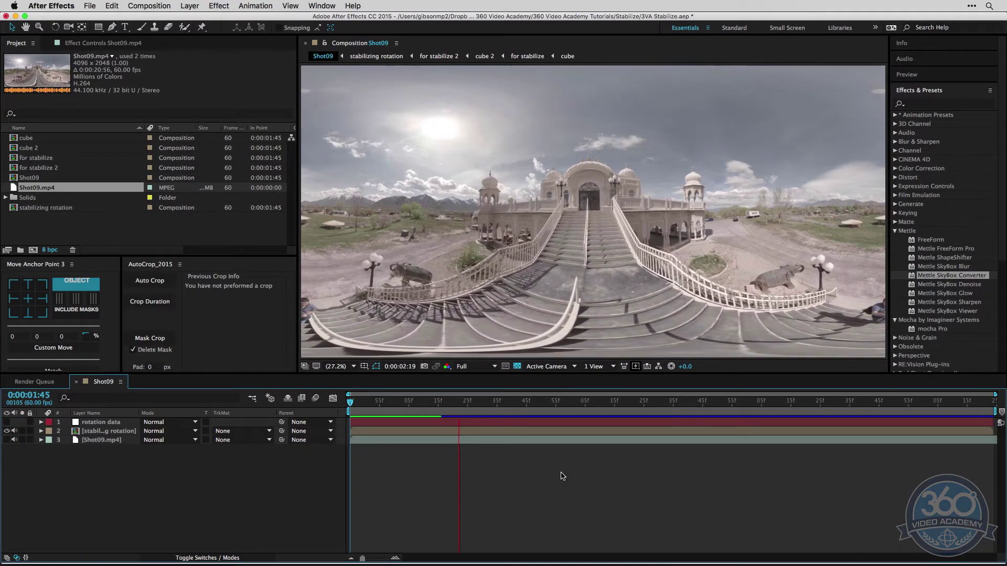
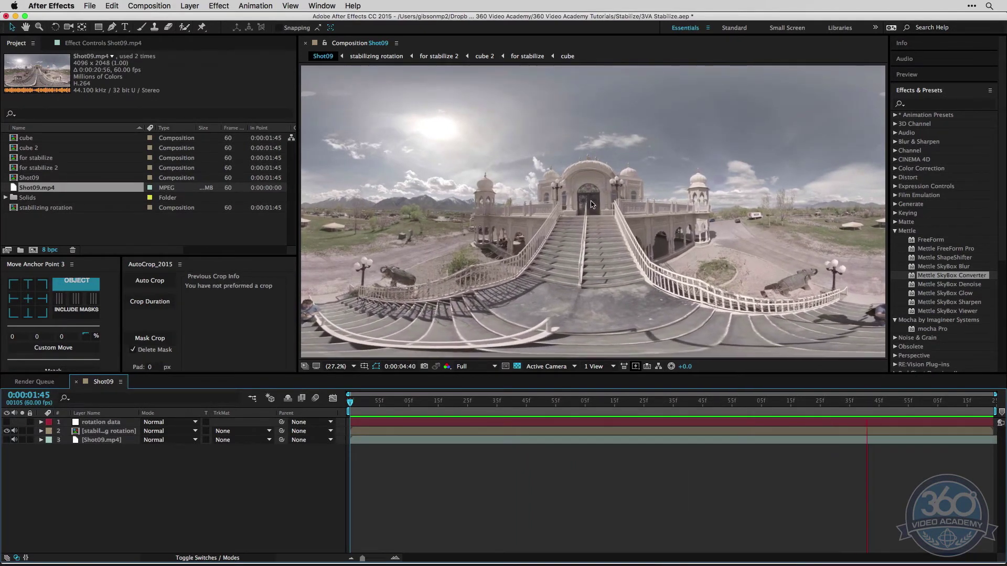
{"action": "left_click", "coordinate": [531, 479]}
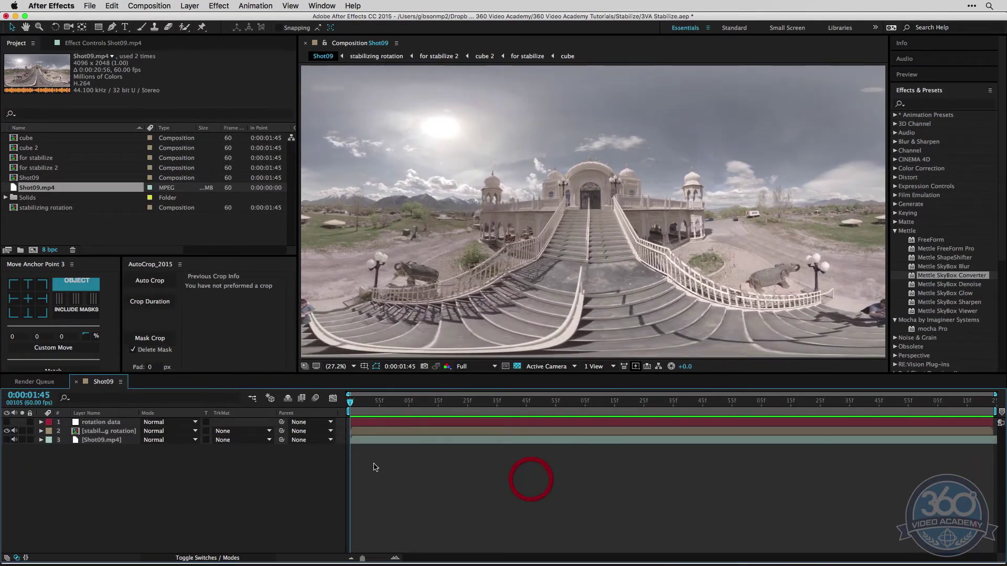
Delete the original Shot09.mp4 comparison layer from the Shot09 composition.
{"action": "left_click", "coordinate": [190, 450]}
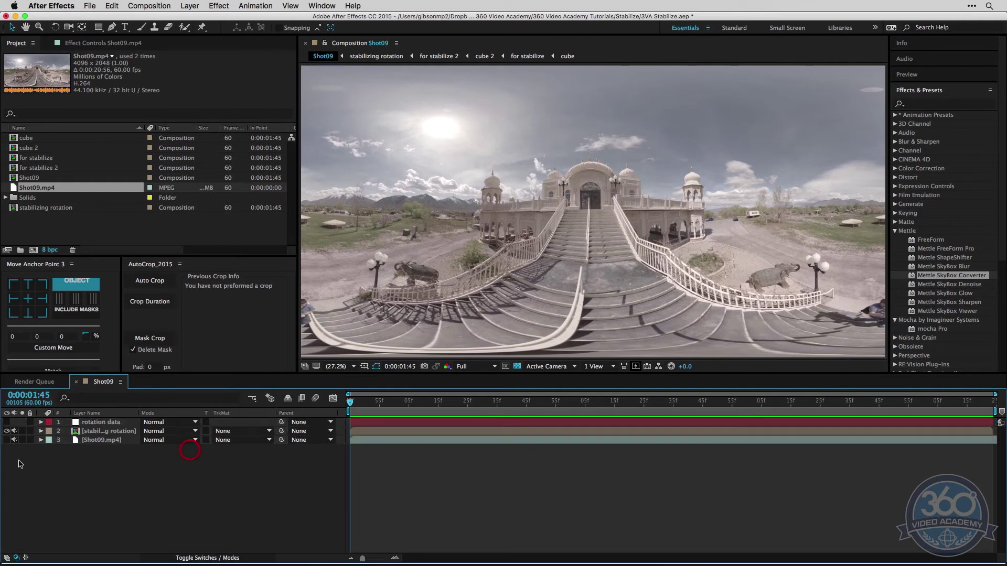
{"action": "left_click", "coordinate": [88, 441]}
{"action": "key", "text": "BackSpace"}
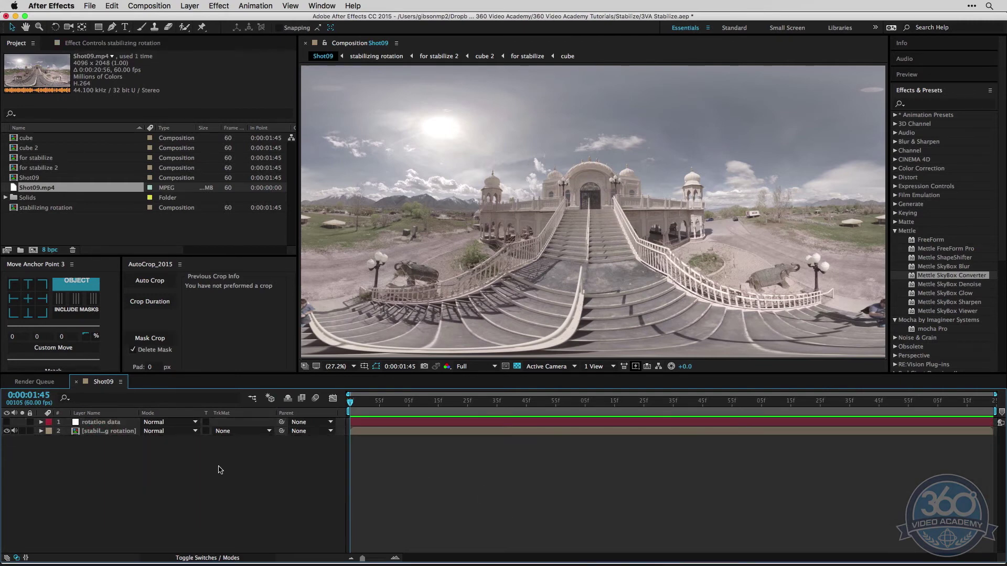
{"action": "left_click_drag", "start_coordinate": [224, 483], "coordinate": [74, 421]}
{"action": "left_click", "coordinate": [594, 449]}
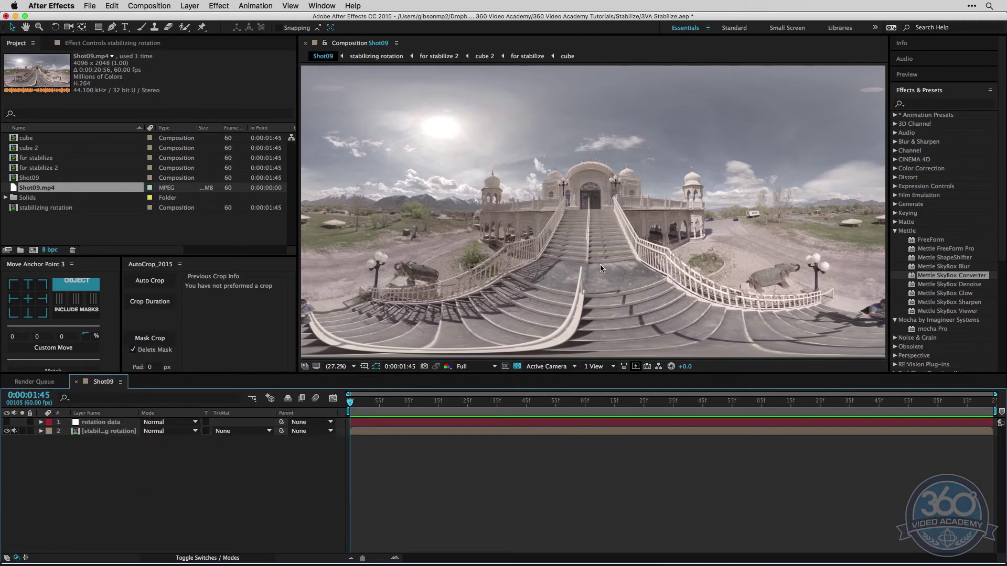